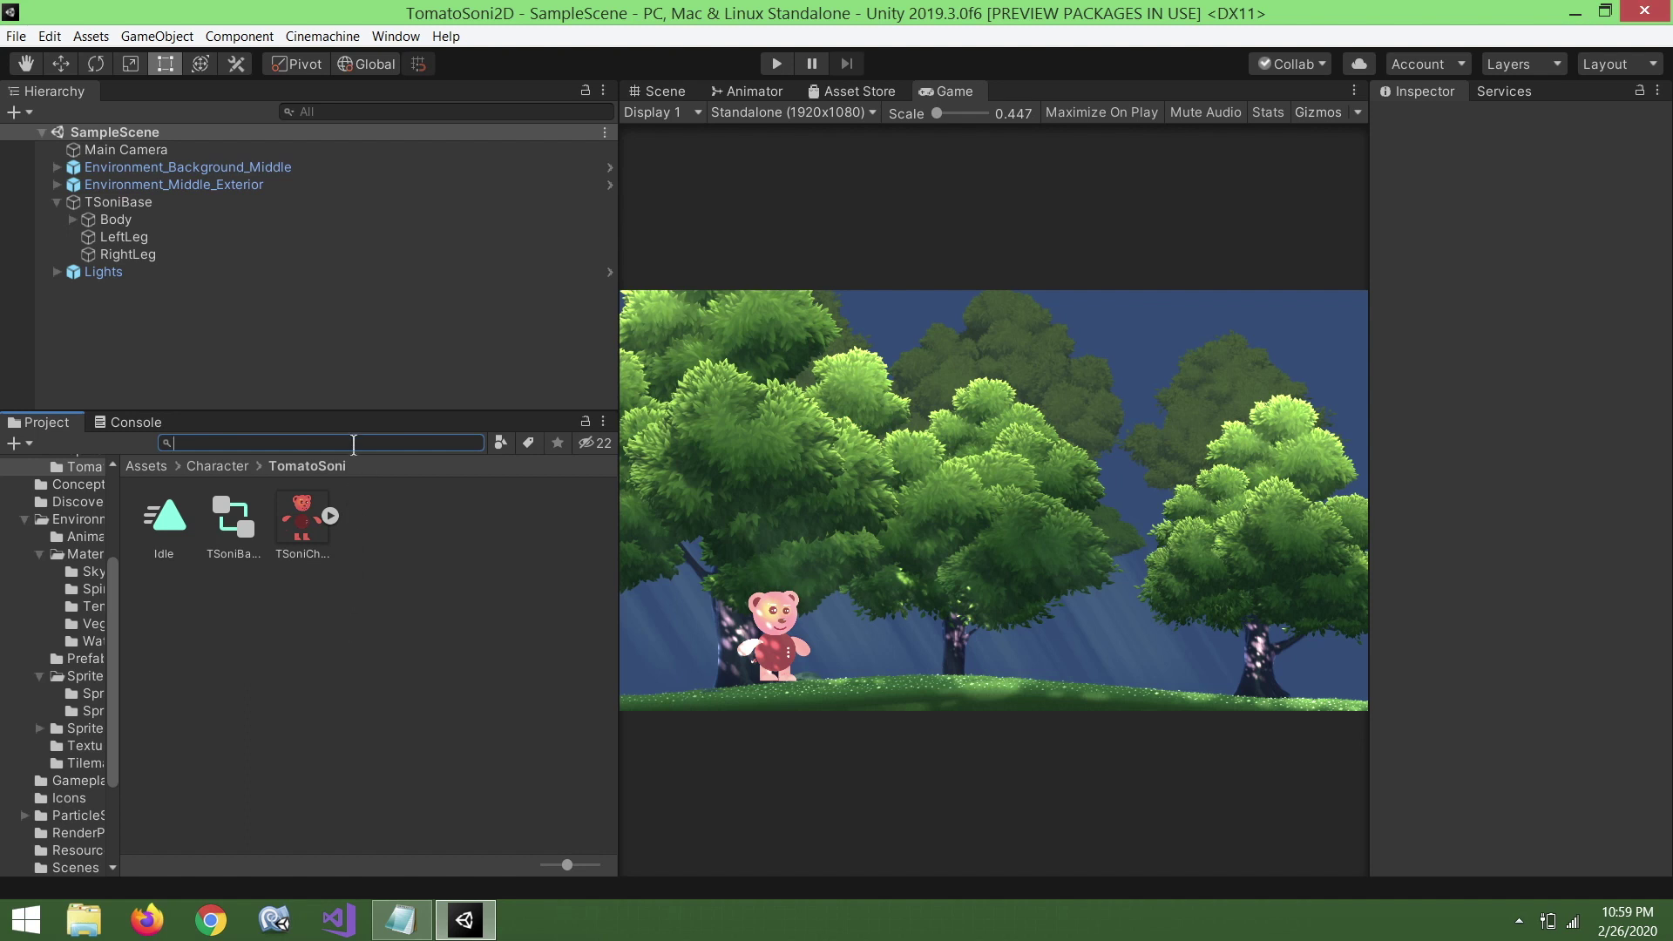
Search the Project for 'charact' in list view and select the CharacterController2D script.
type("char")
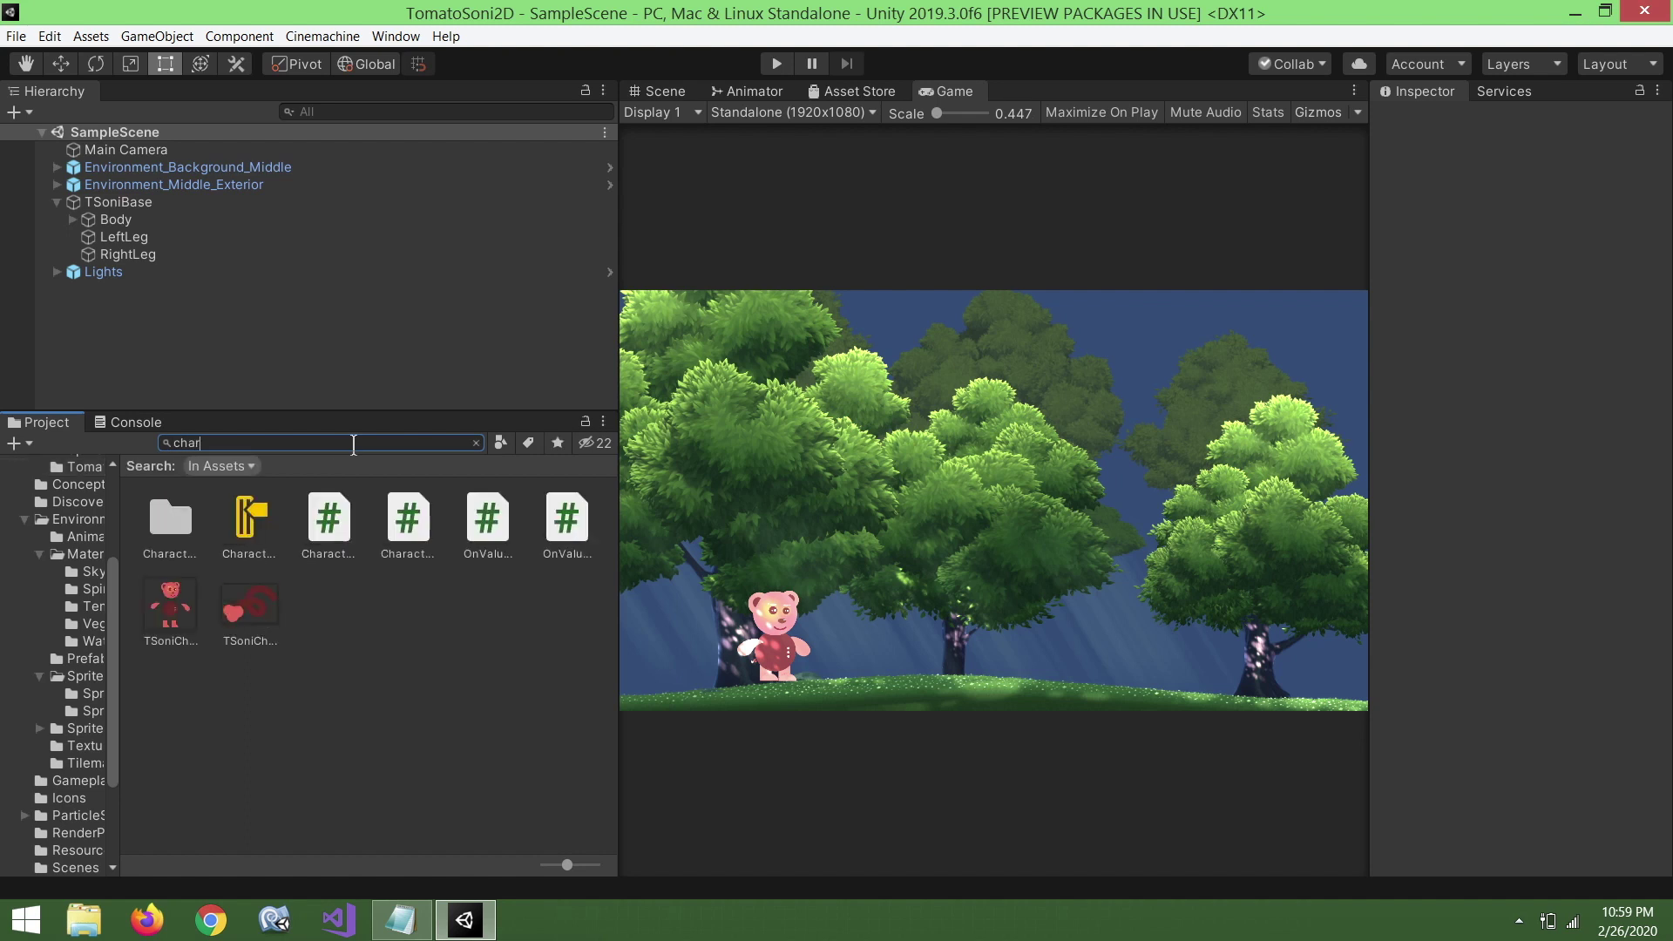
type("act")
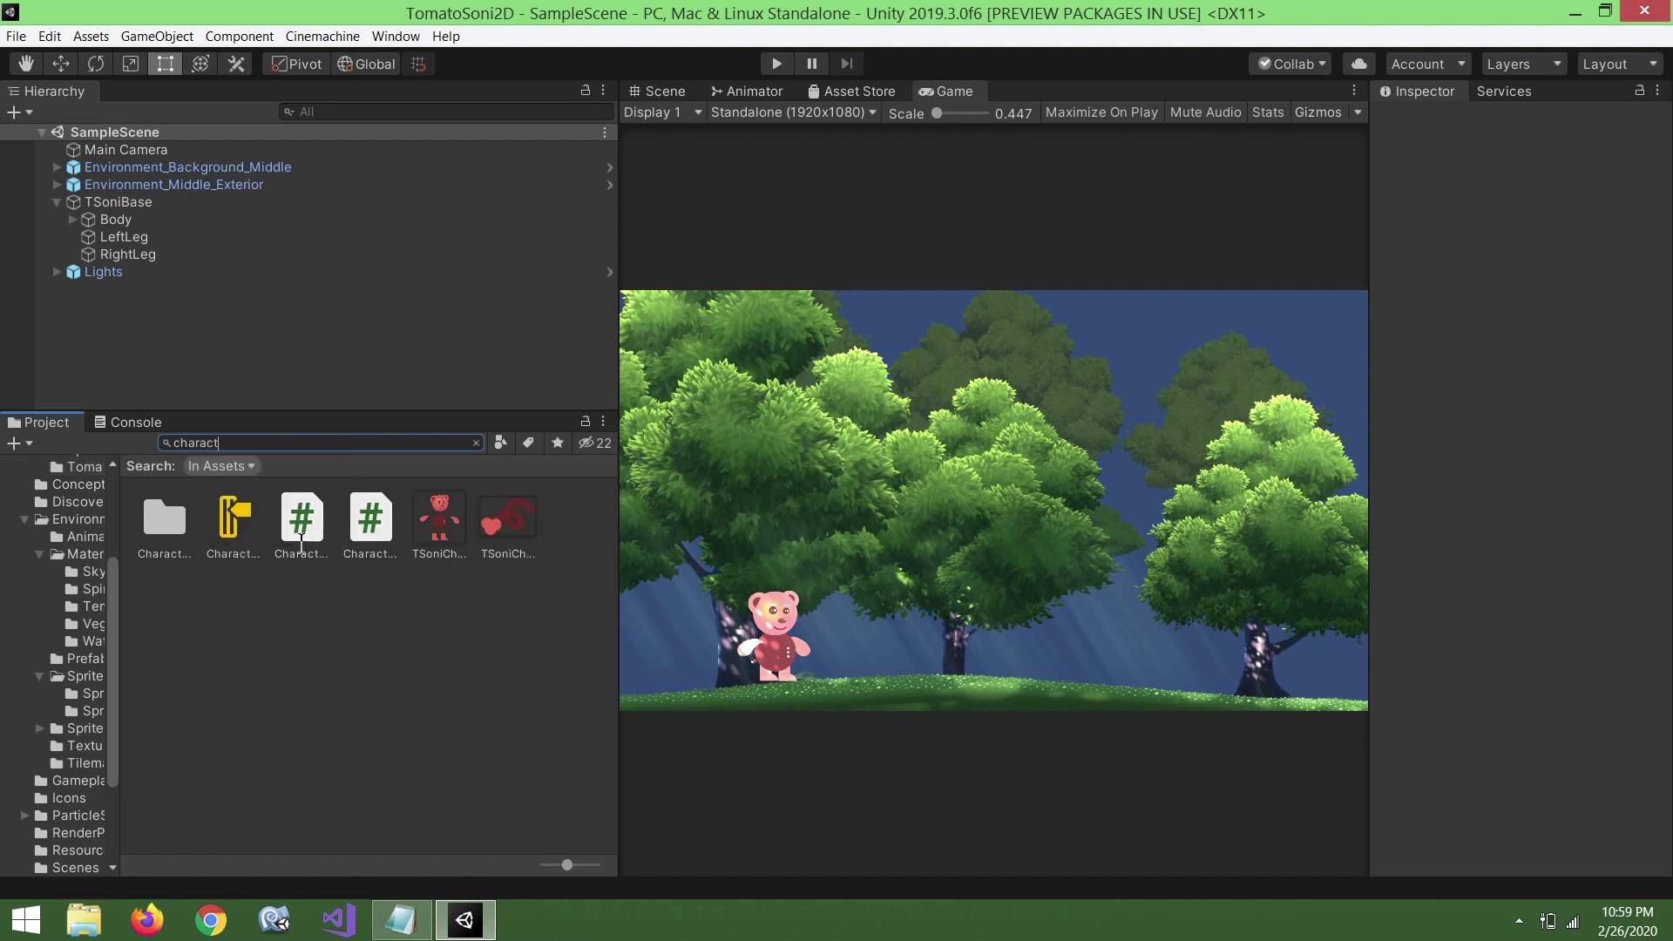
left_click(549, 865)
left_click_drag(550, 863, 544, 861)
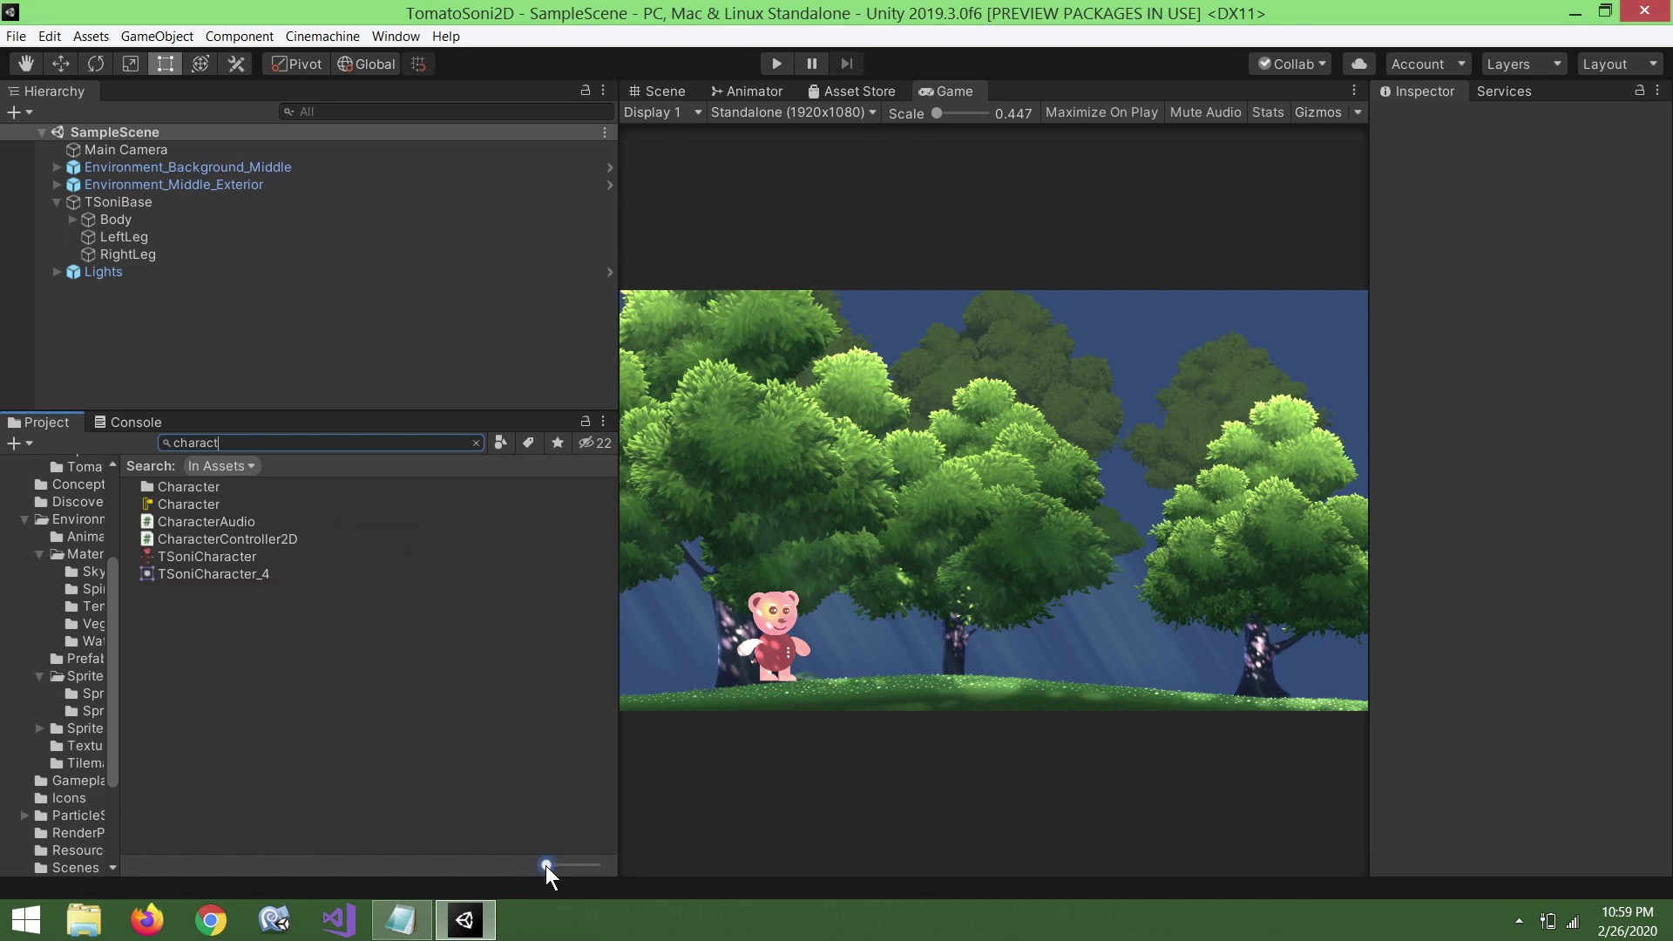
left_click(289, 544)
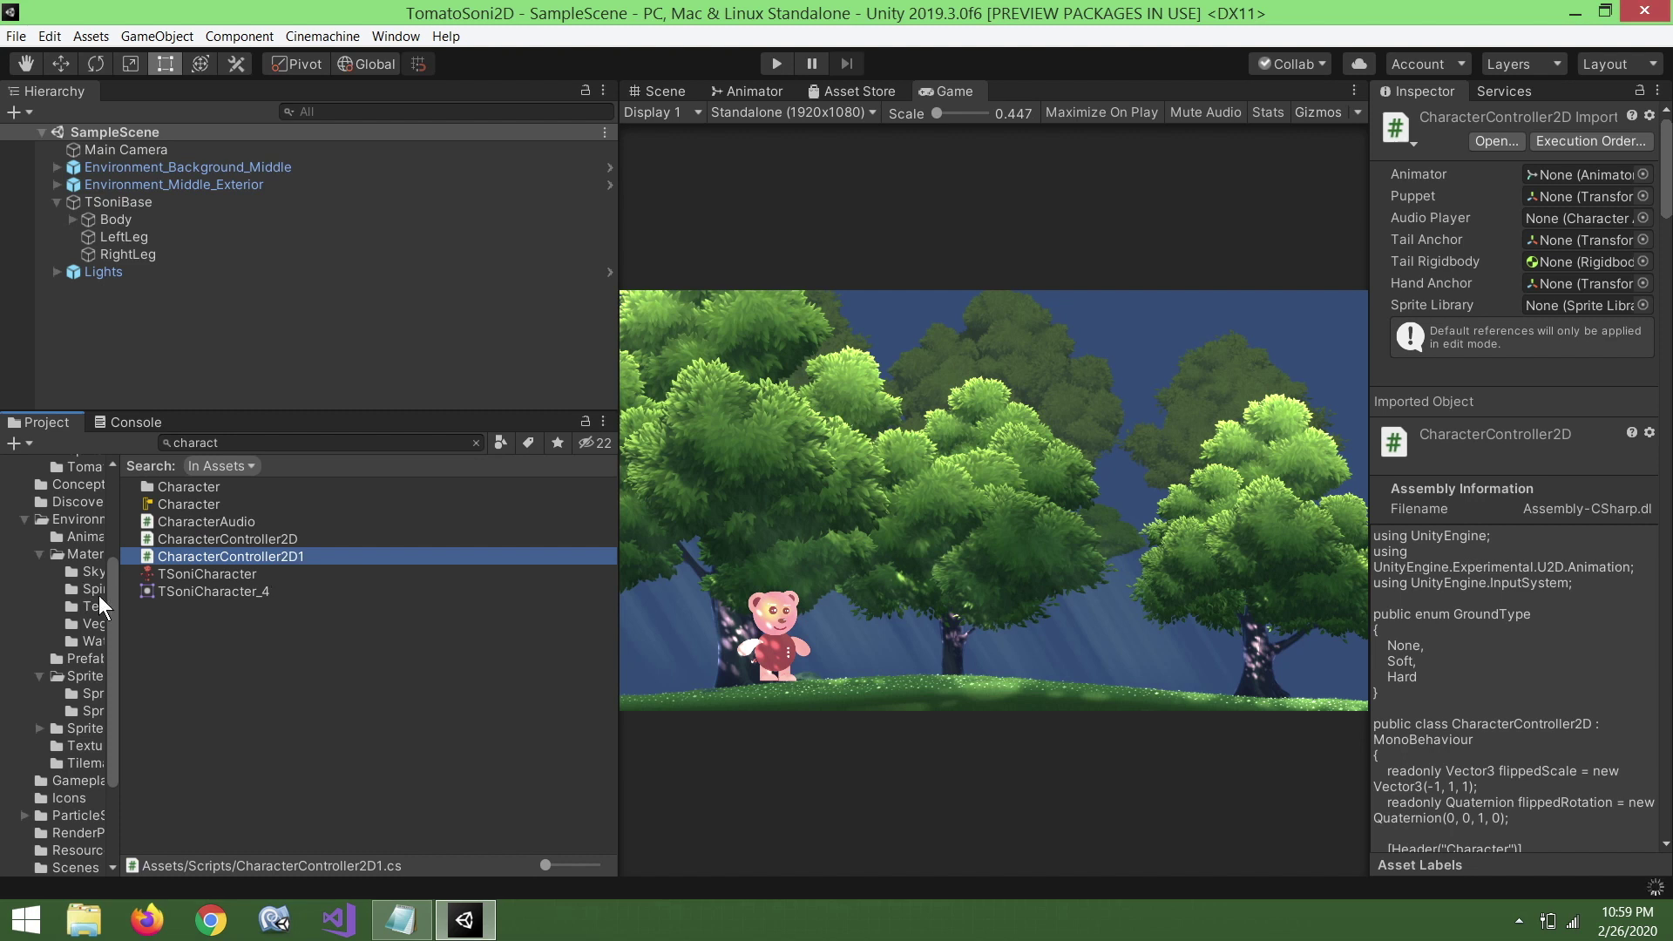
Move the CharacterController2D1 copy into the Character/TomatoSoni folder.
left_click_drag(116, 624, 332, 664)
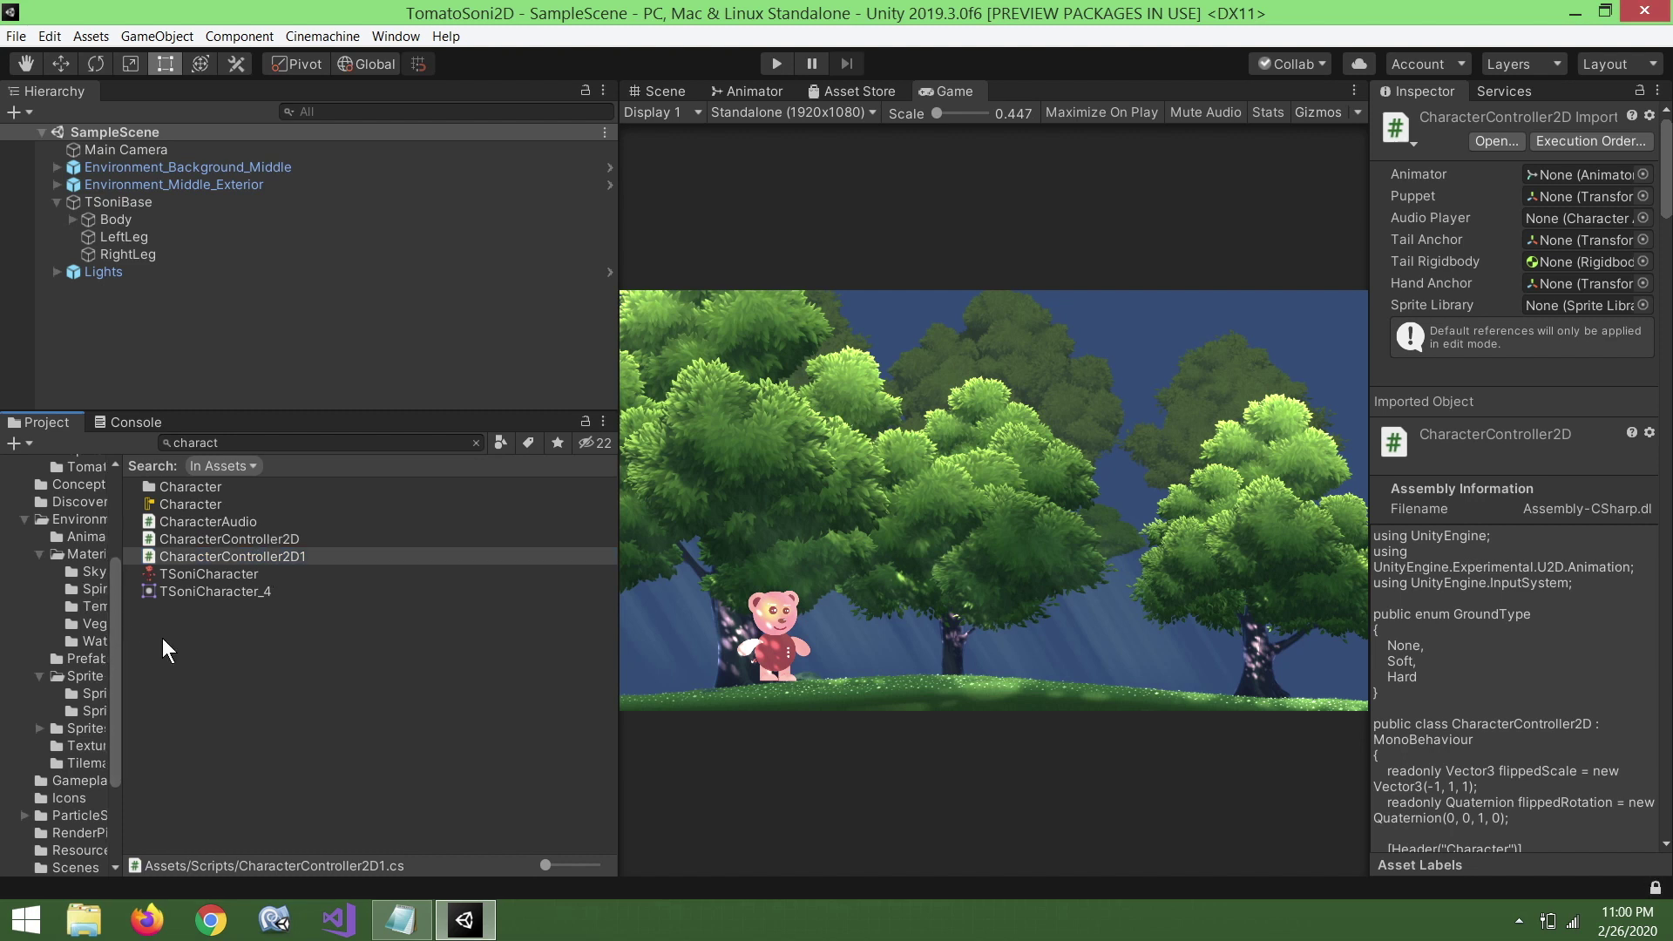
scroll(248, 537, "up", 2)
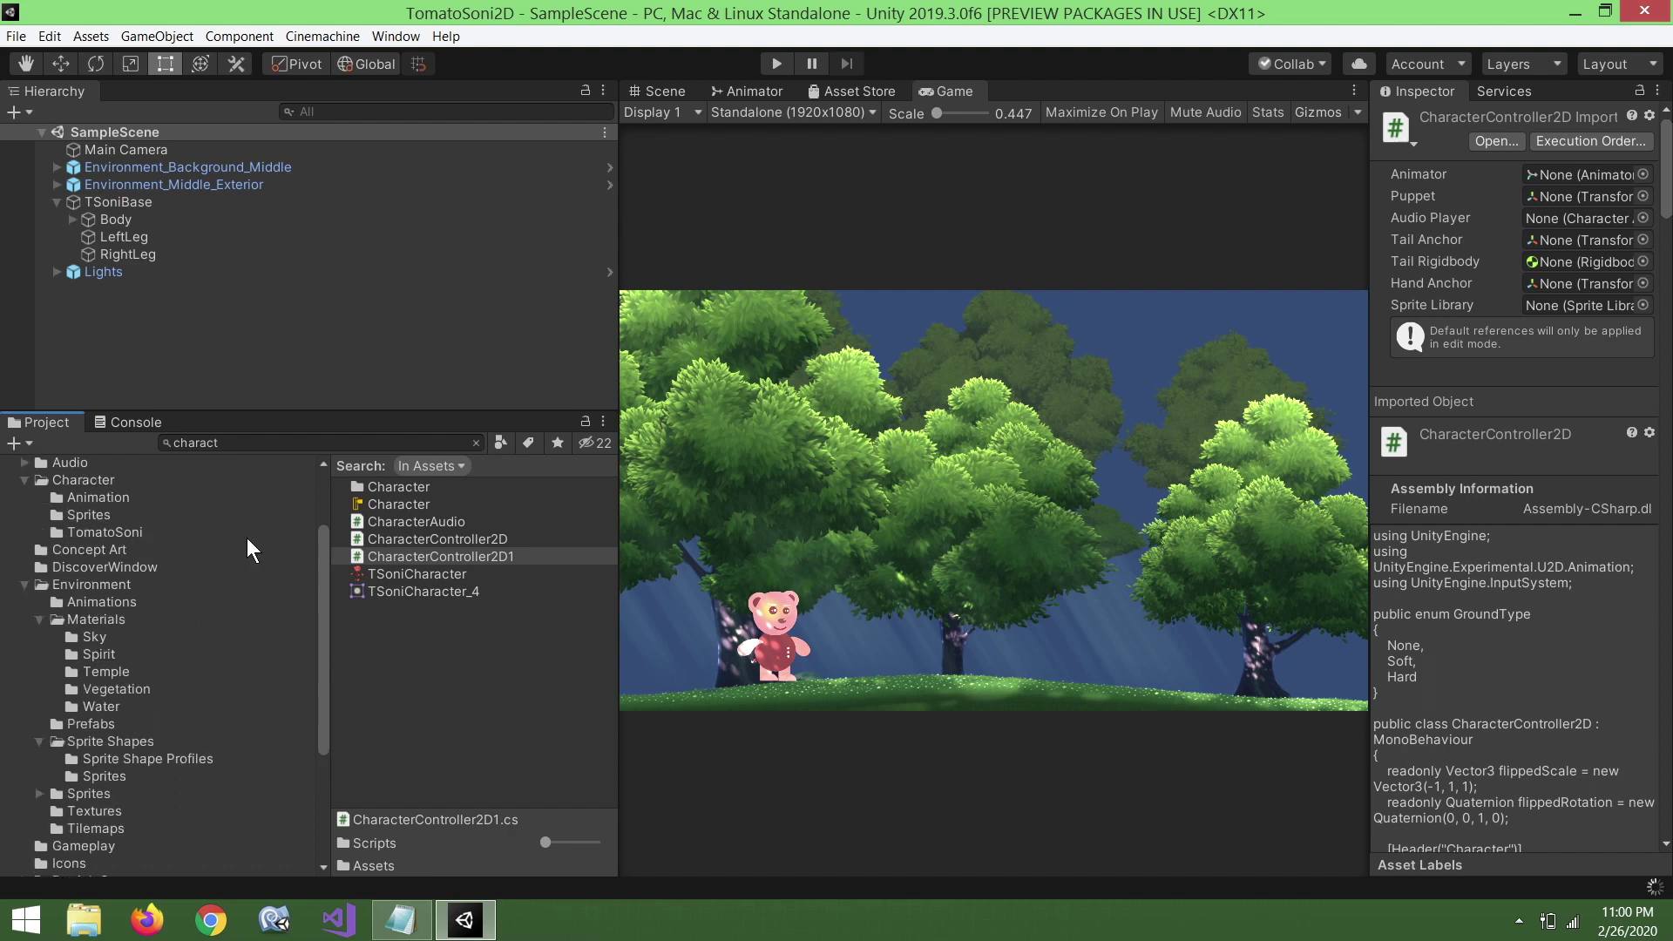
left_click(411, 557)
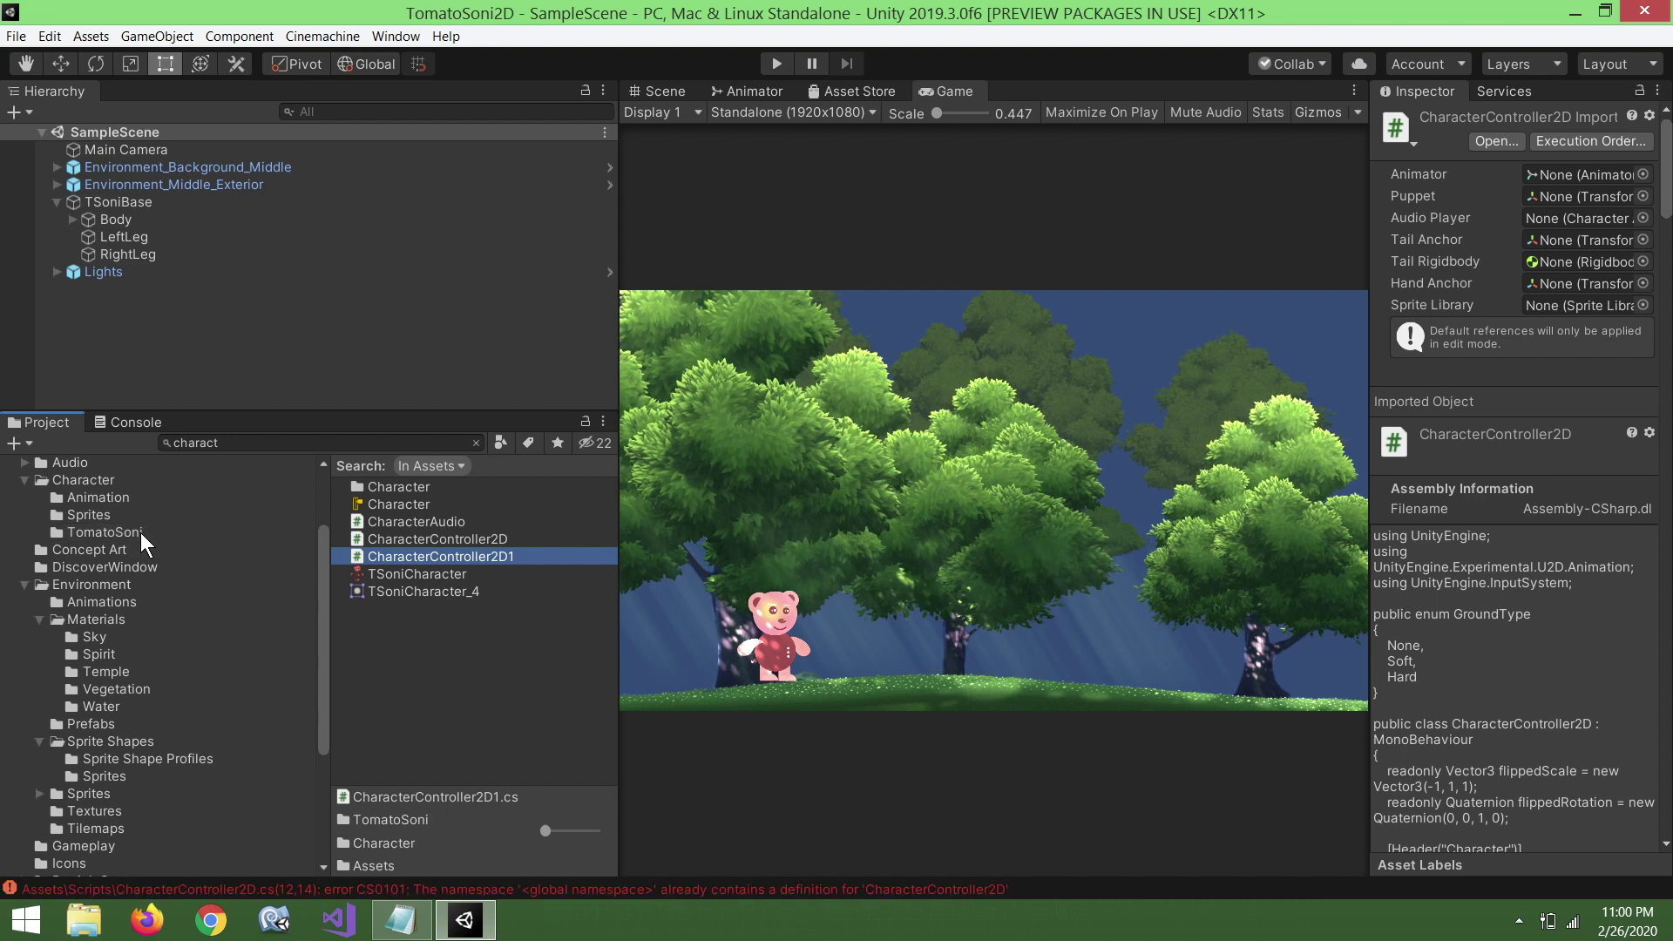
left_click(139, 532)
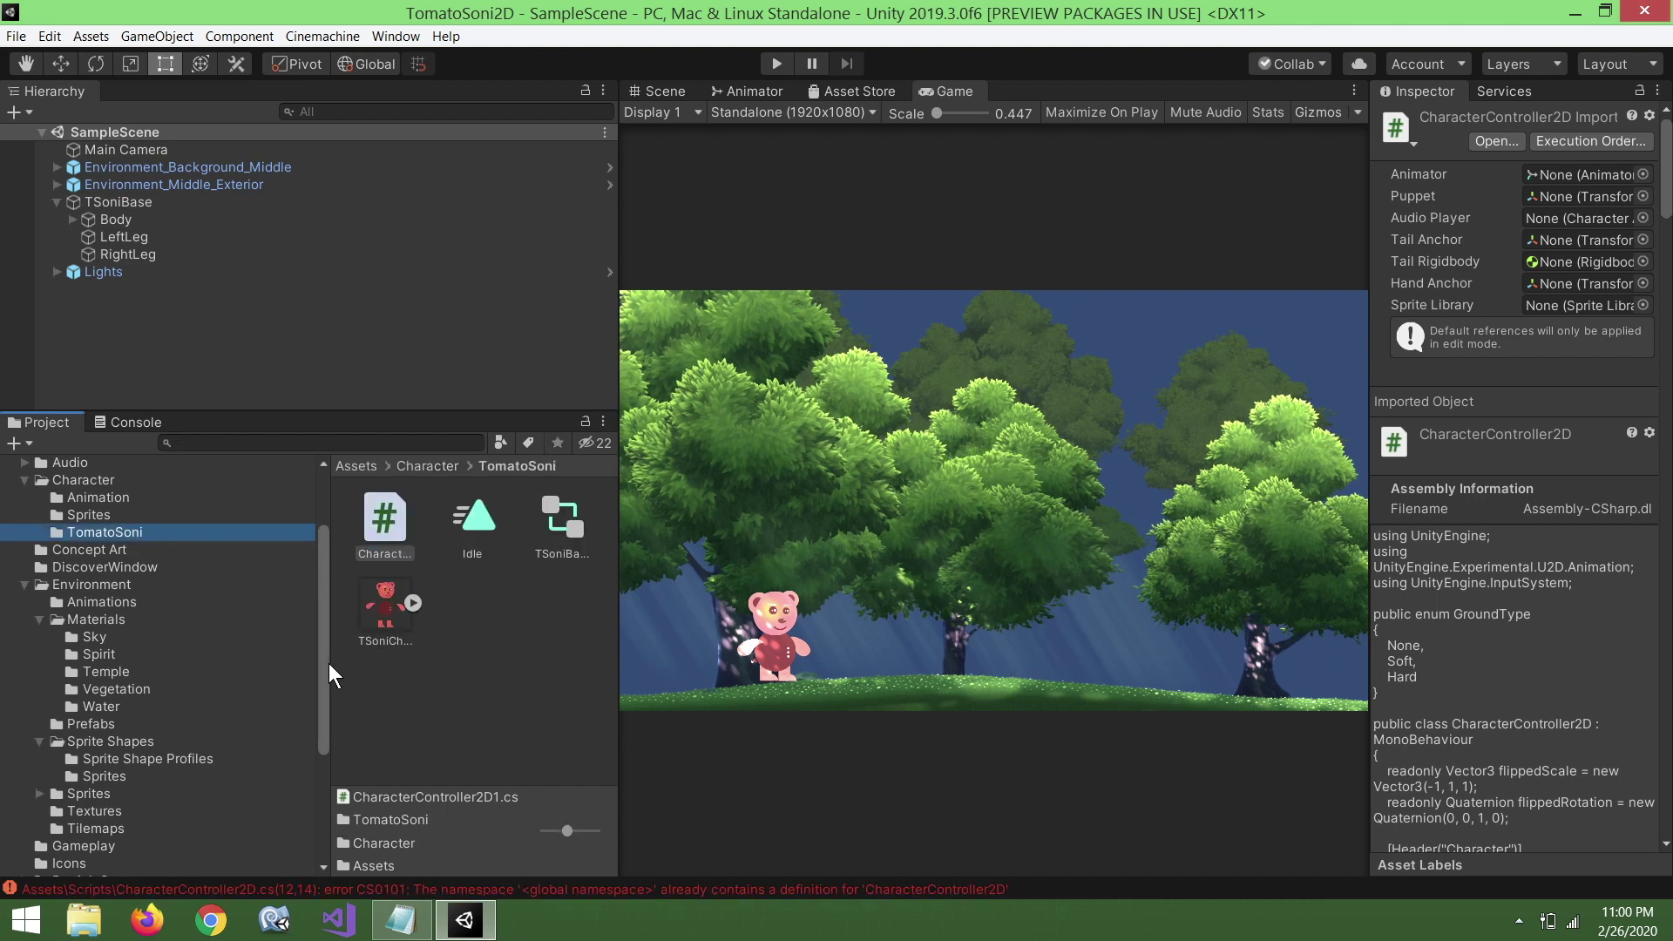
left_click_drag(327, 662, 205, 662)
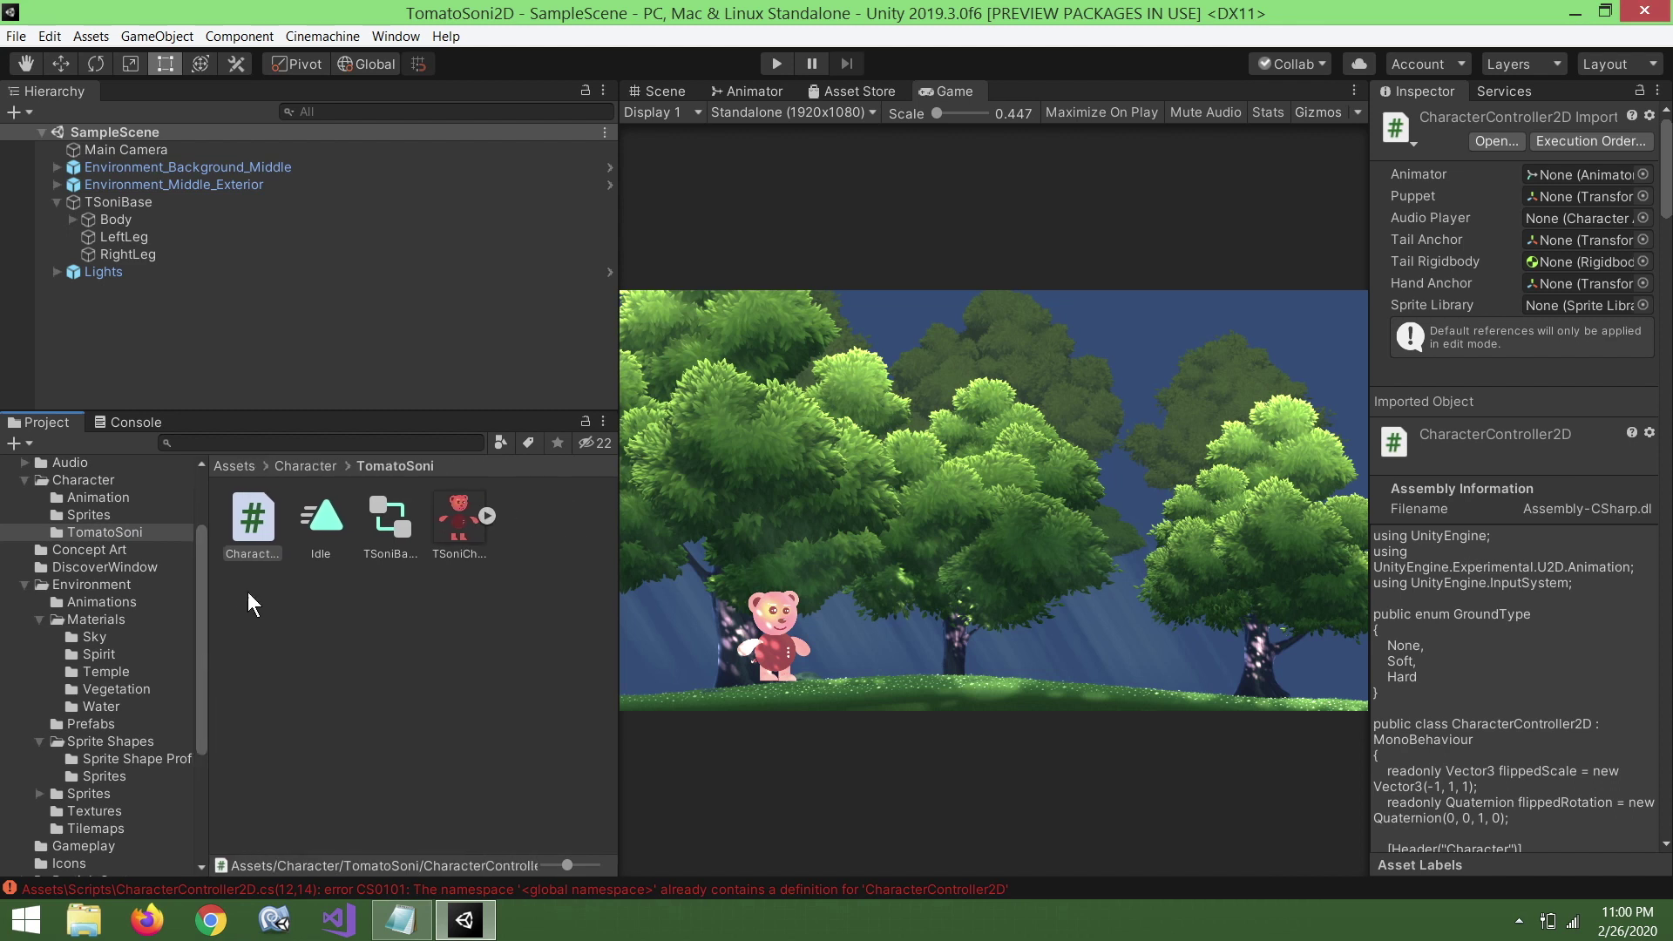
Open CharacterController2D1.cs and rename the GroundType enum to GroundType1, then save.
double_click(253, 522)
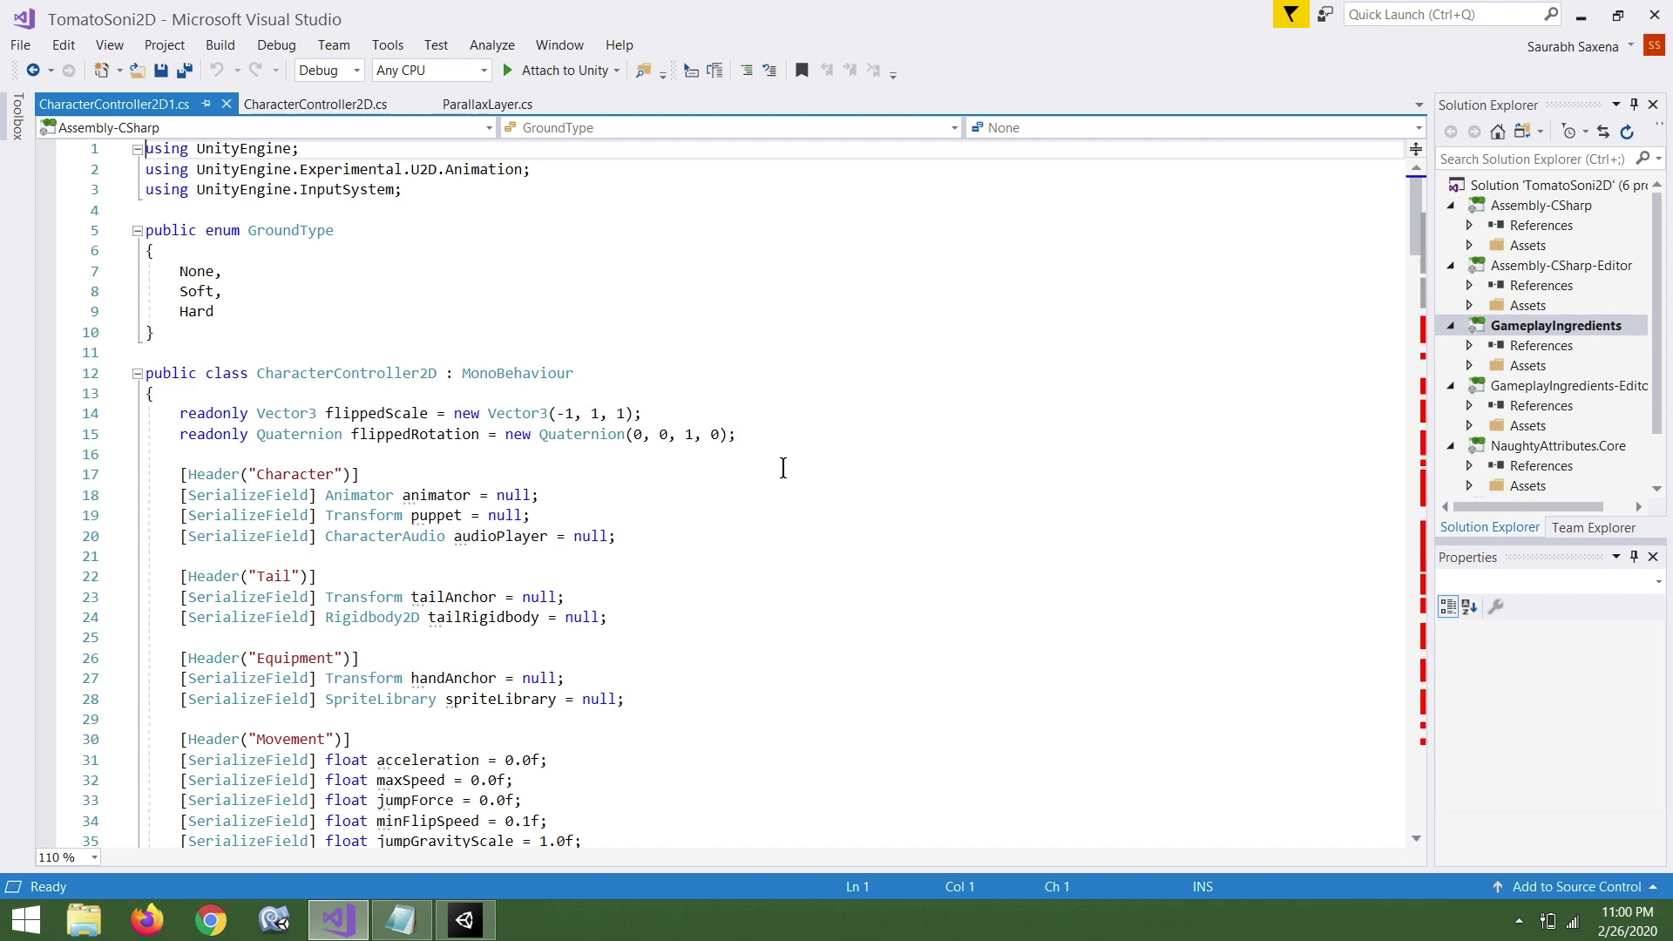
left_click(356, 234)
type("1")
key("ctrl+s")
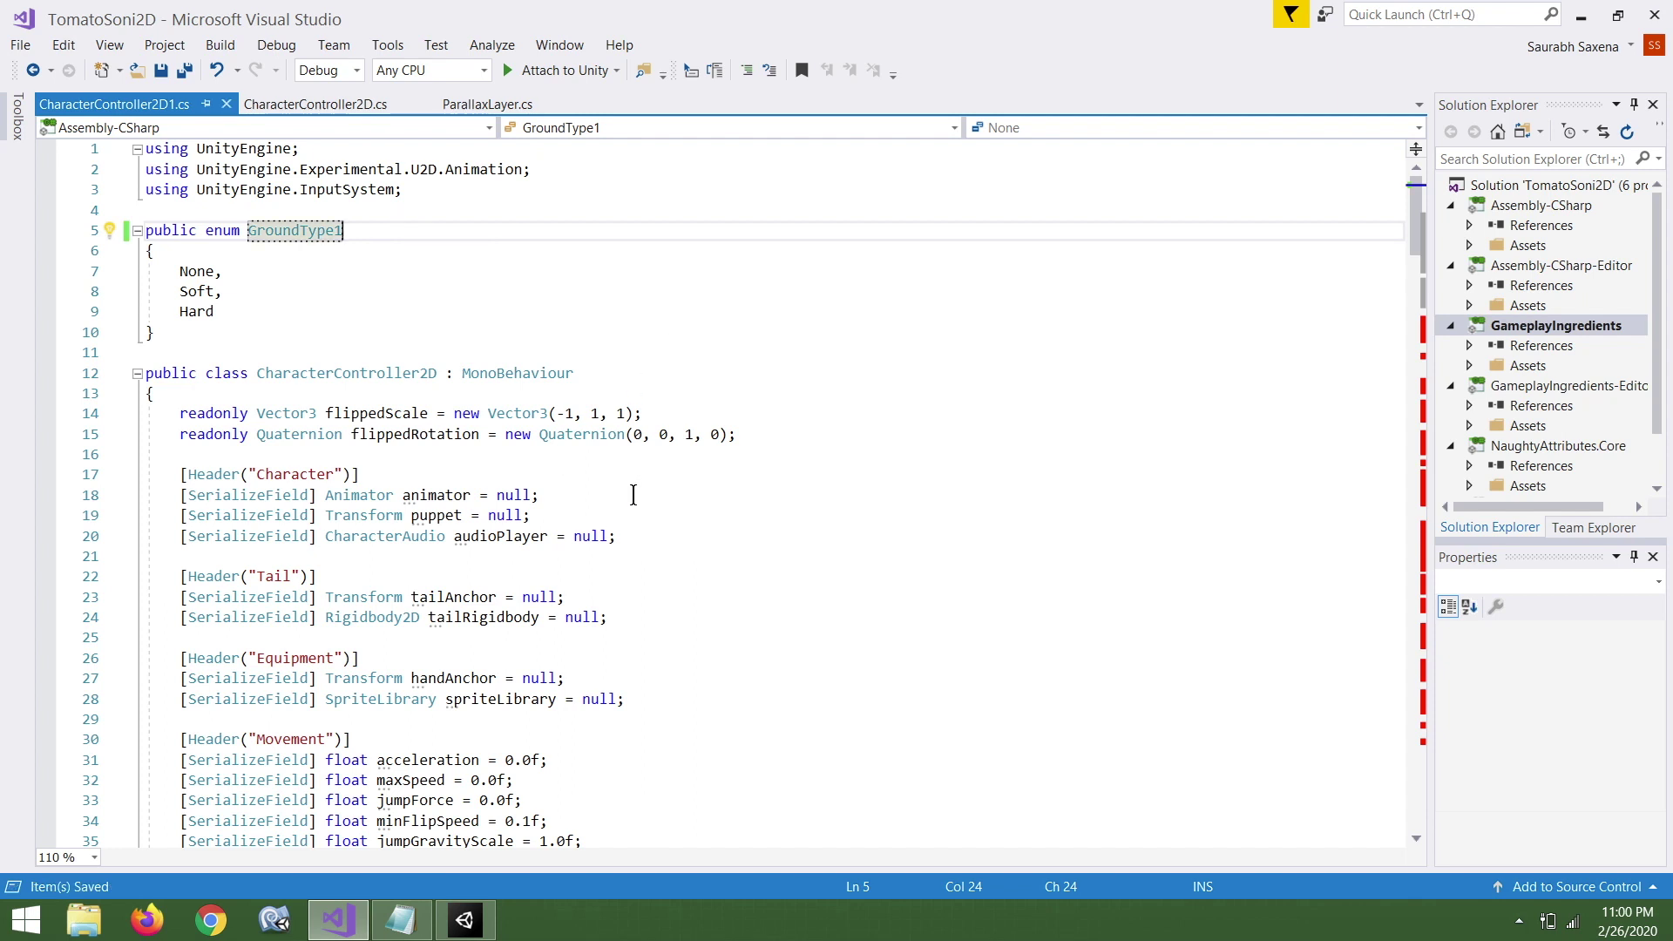
Delete the Tail header and its two fields from the script and save.
scroll(633, 495, "down", 3)
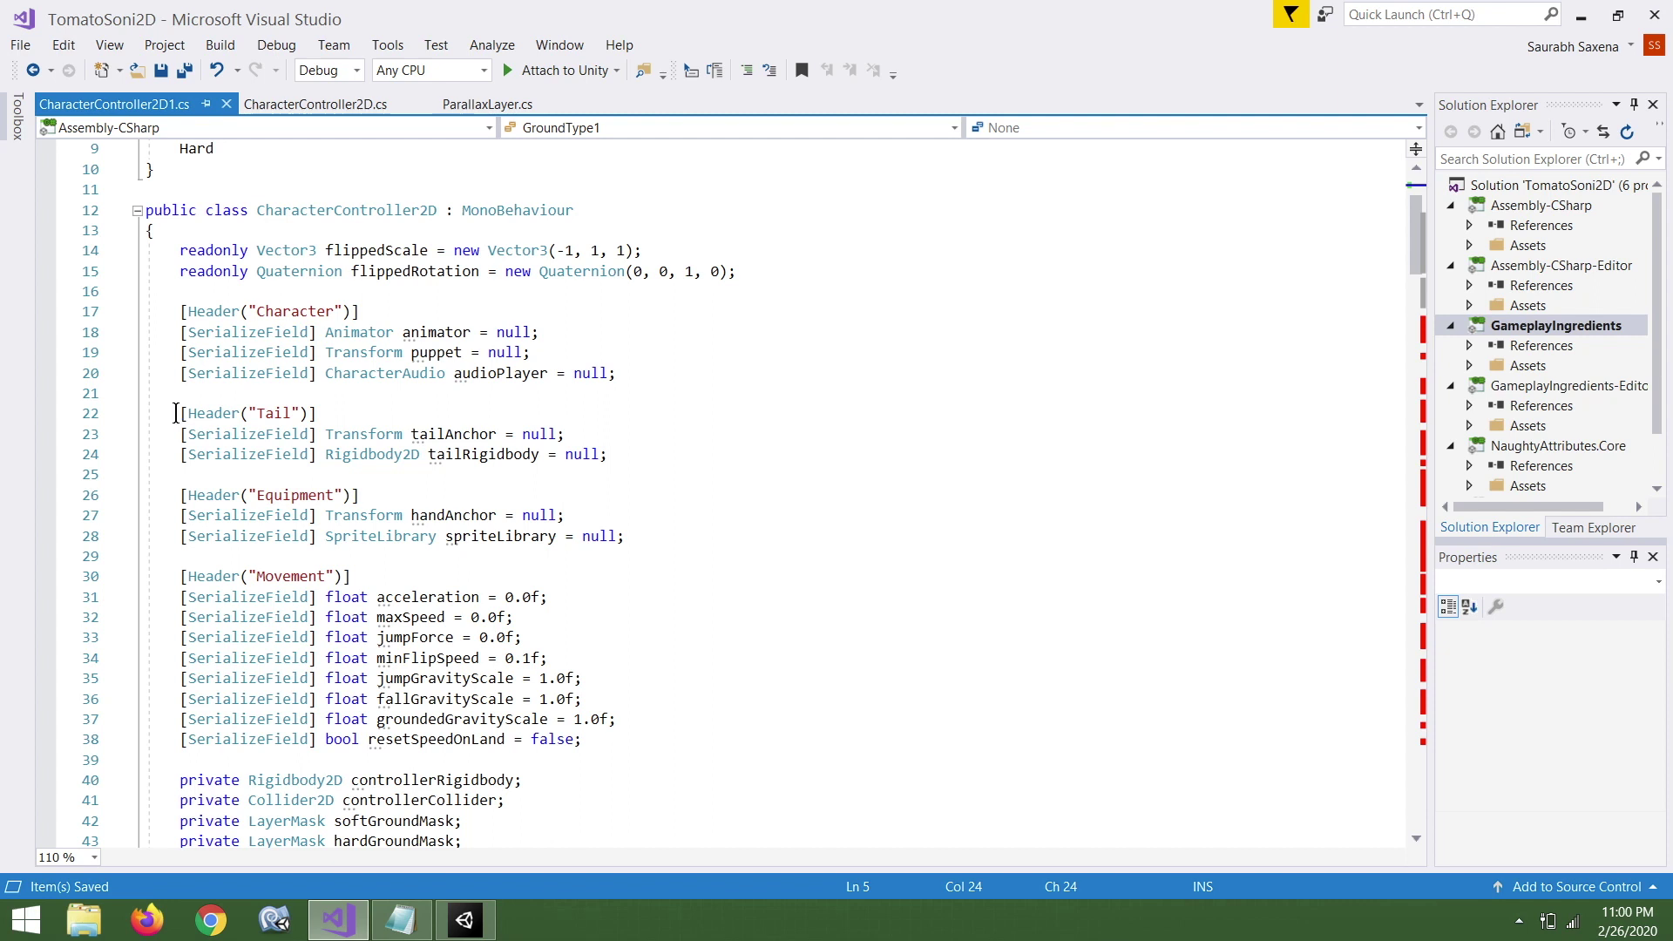
left_click_drag(176, 413, 610, 457)
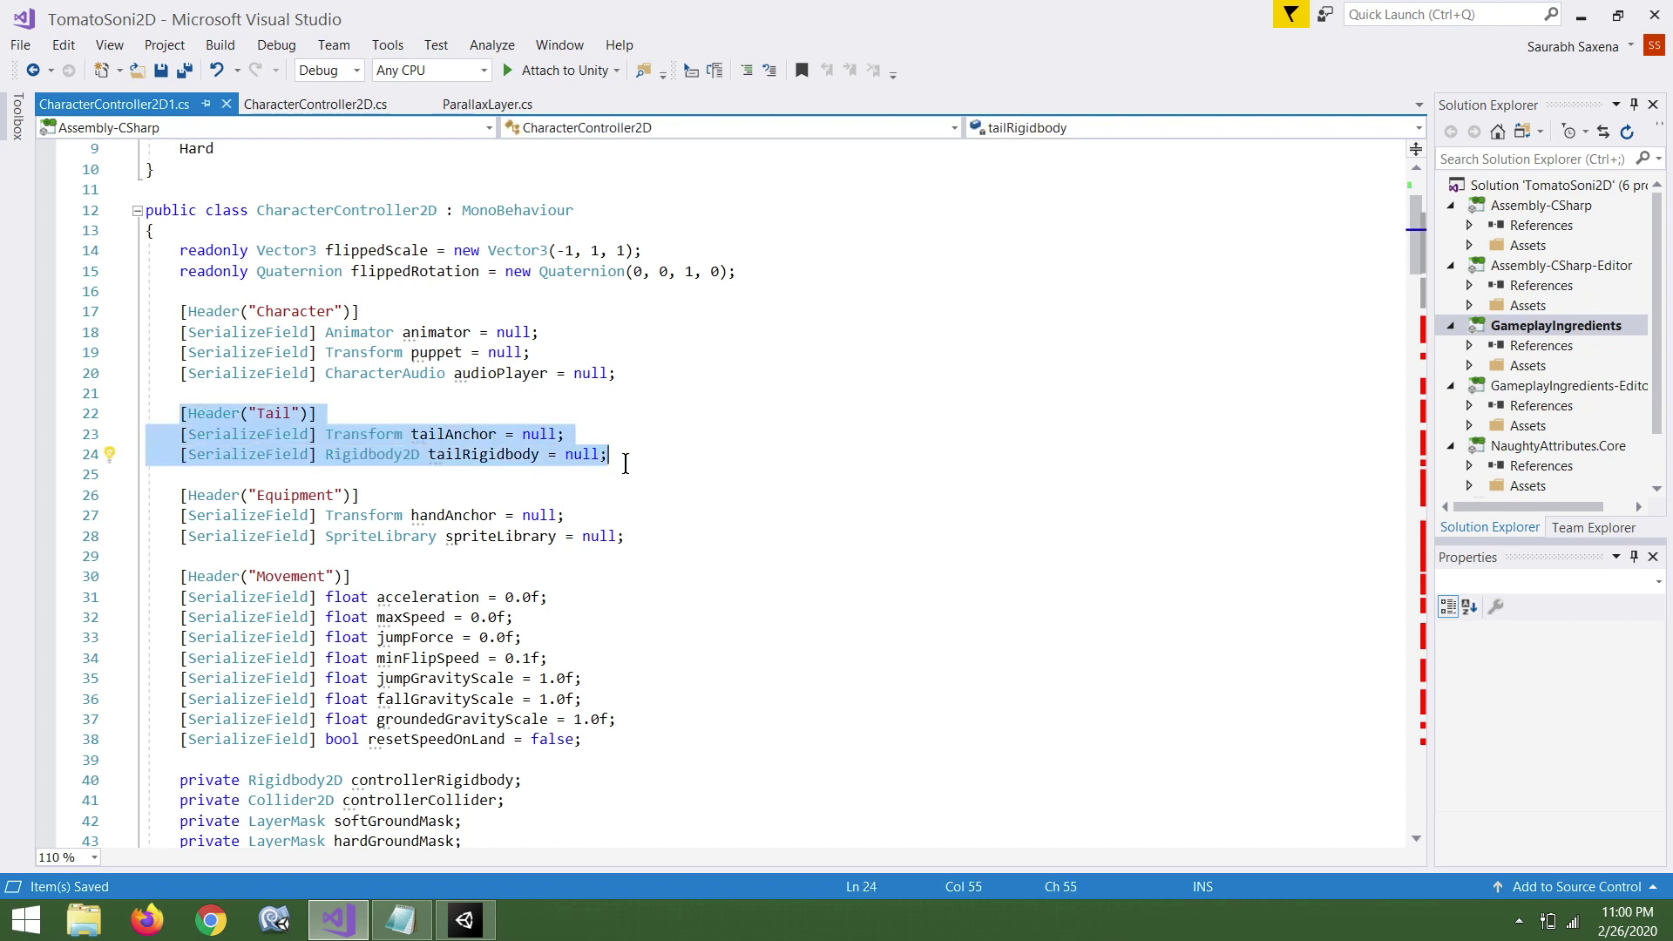
key("Delete")
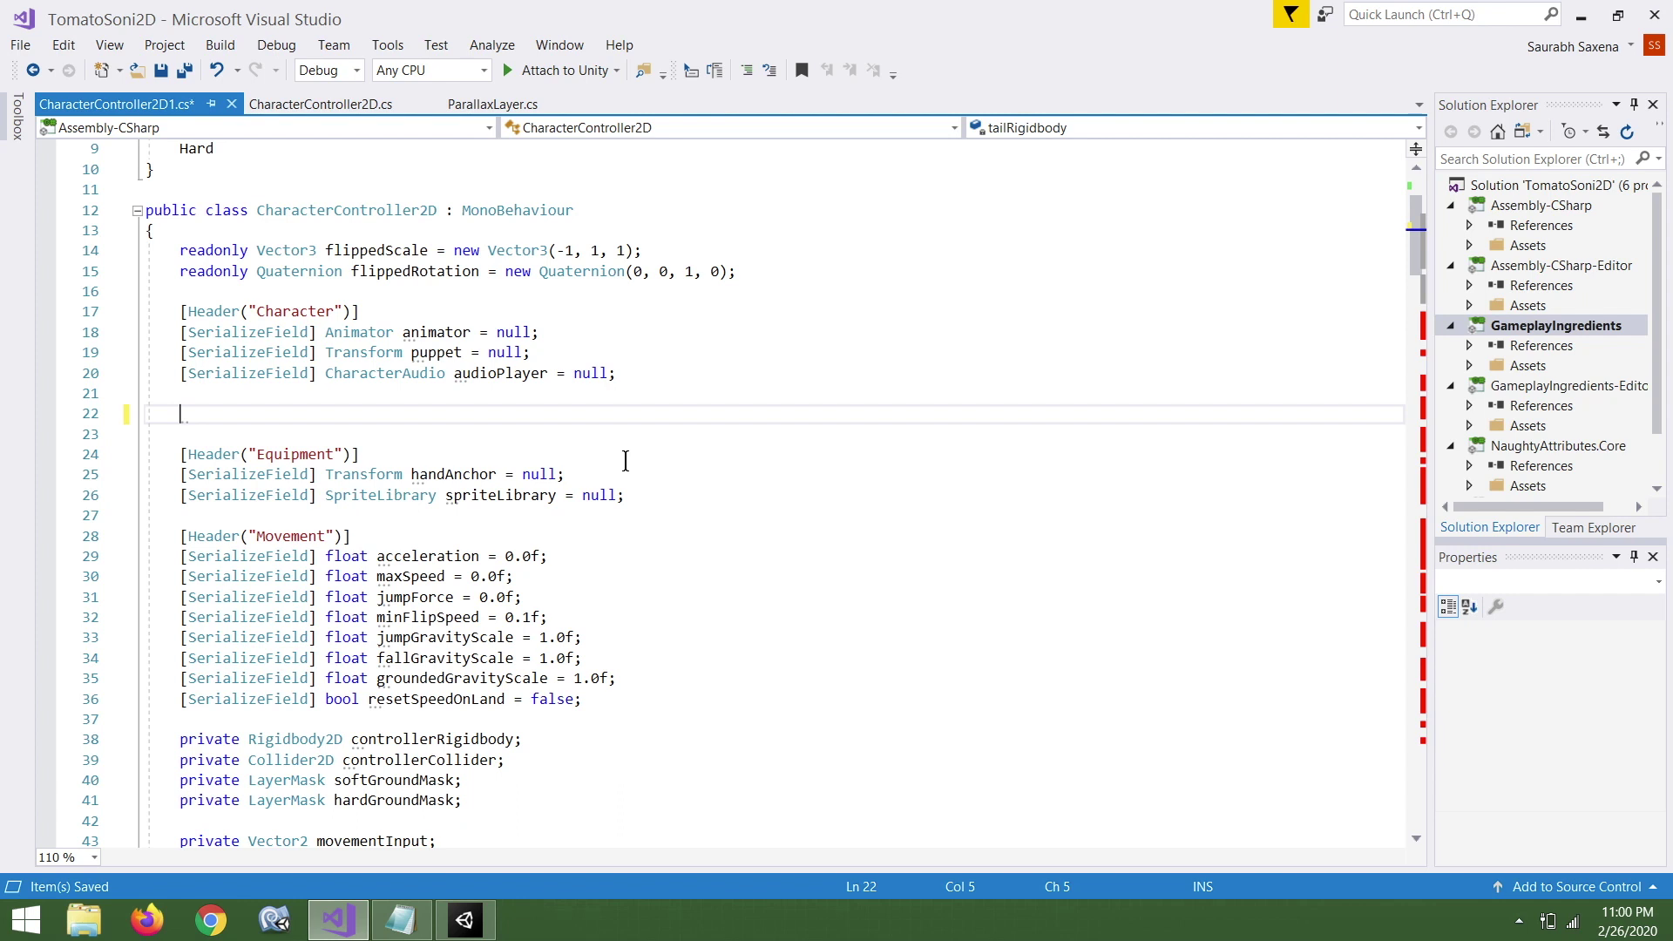
key("BackSpace")
key("BackSpace")
key("ctrl+s")
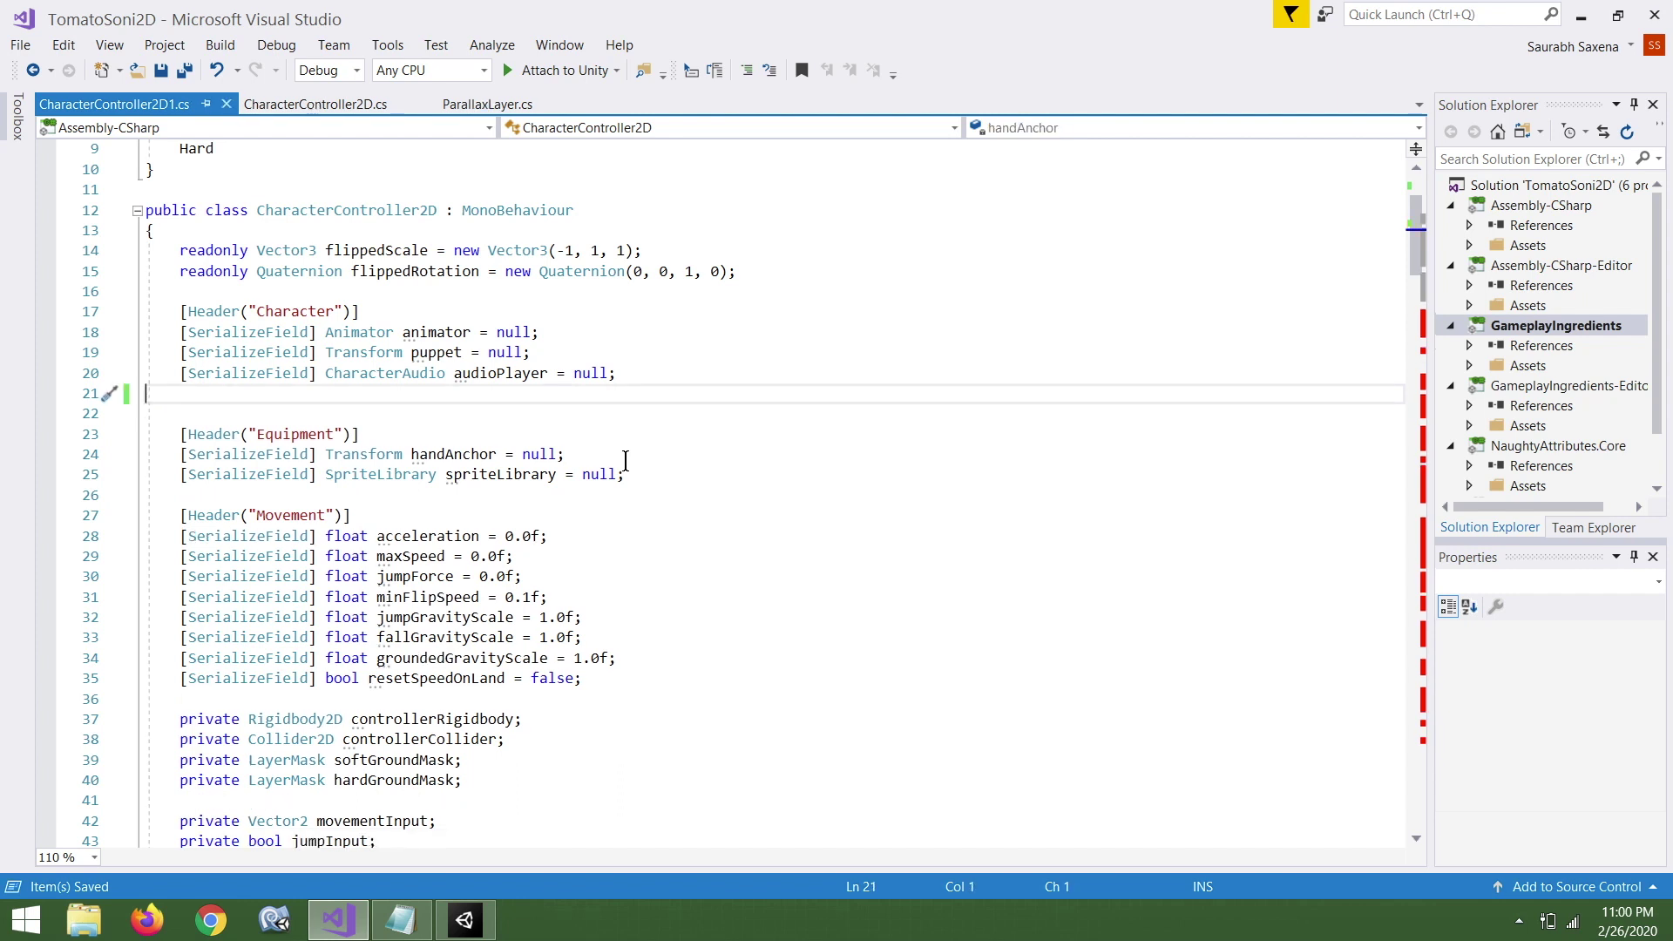
scroll(625, 460, "down", 3)
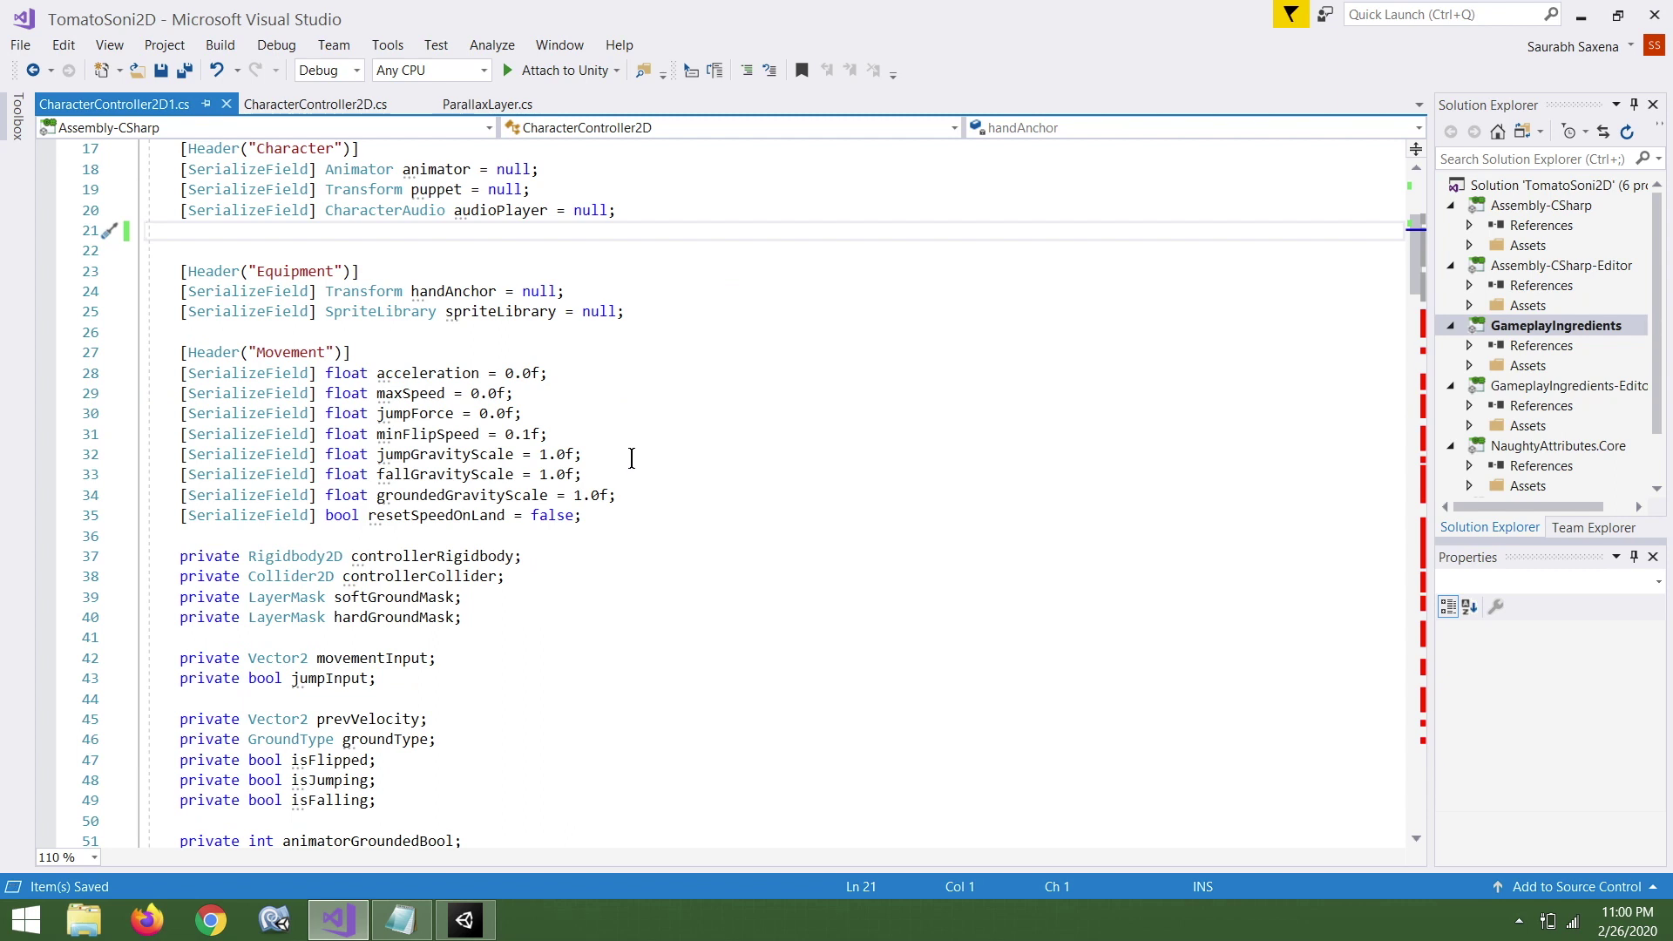
scroll(632, 459, "down", 3)
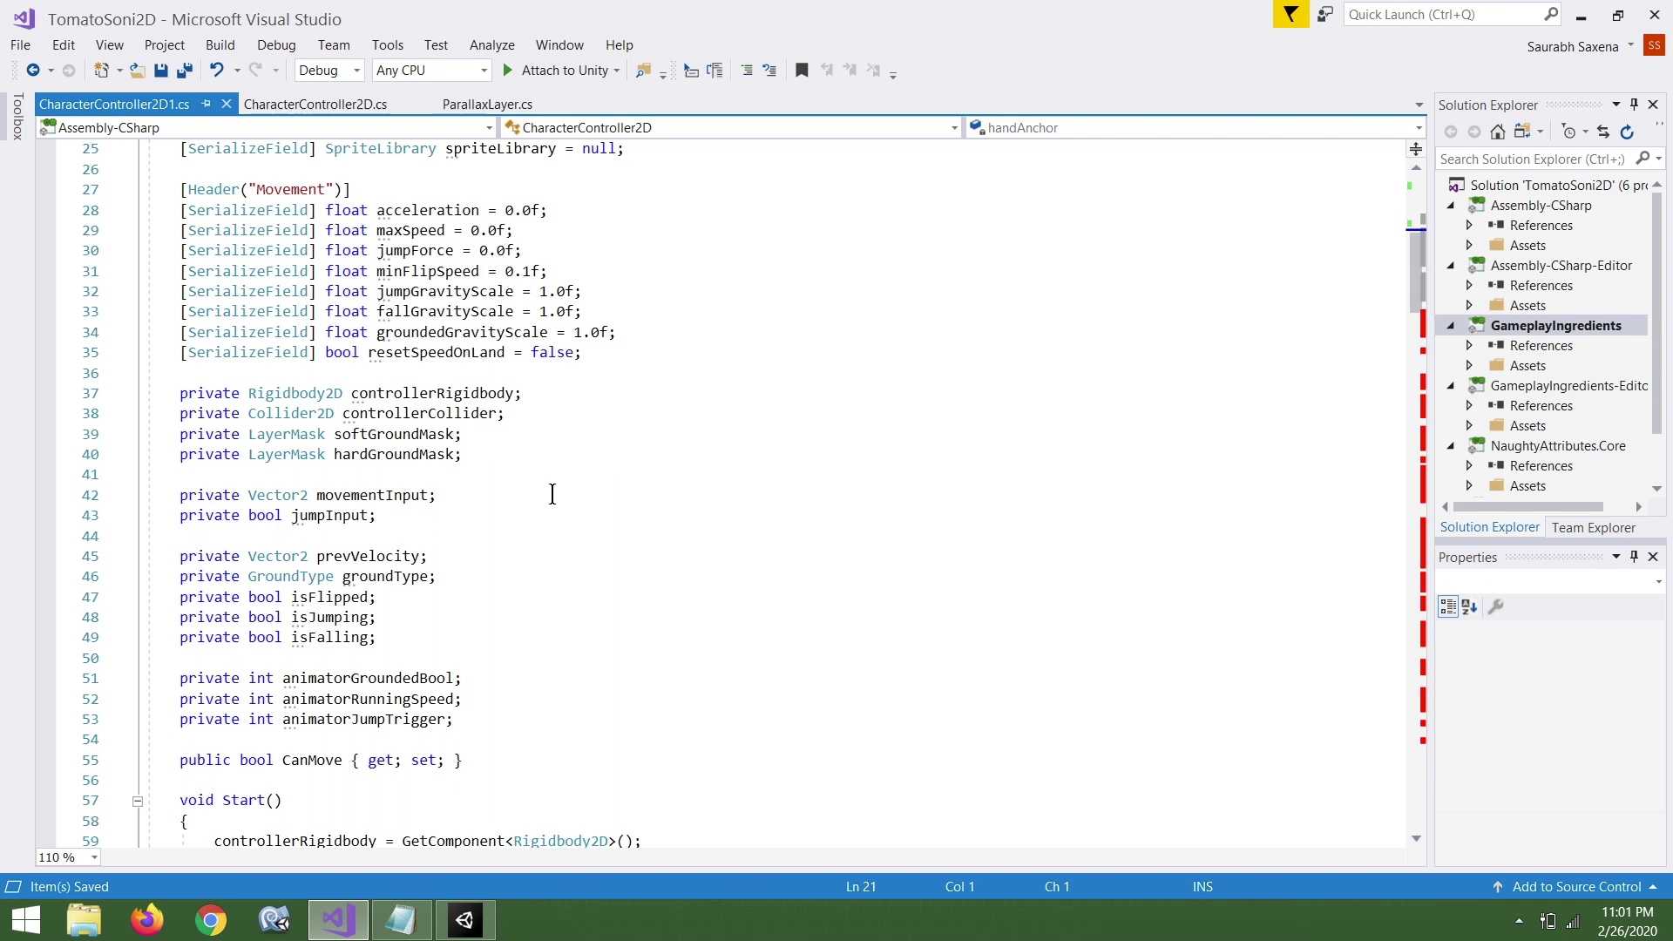
Append 1 to the class name on line 12, making it CharacterController2D1.
scroll(553, 494, "down", 3)
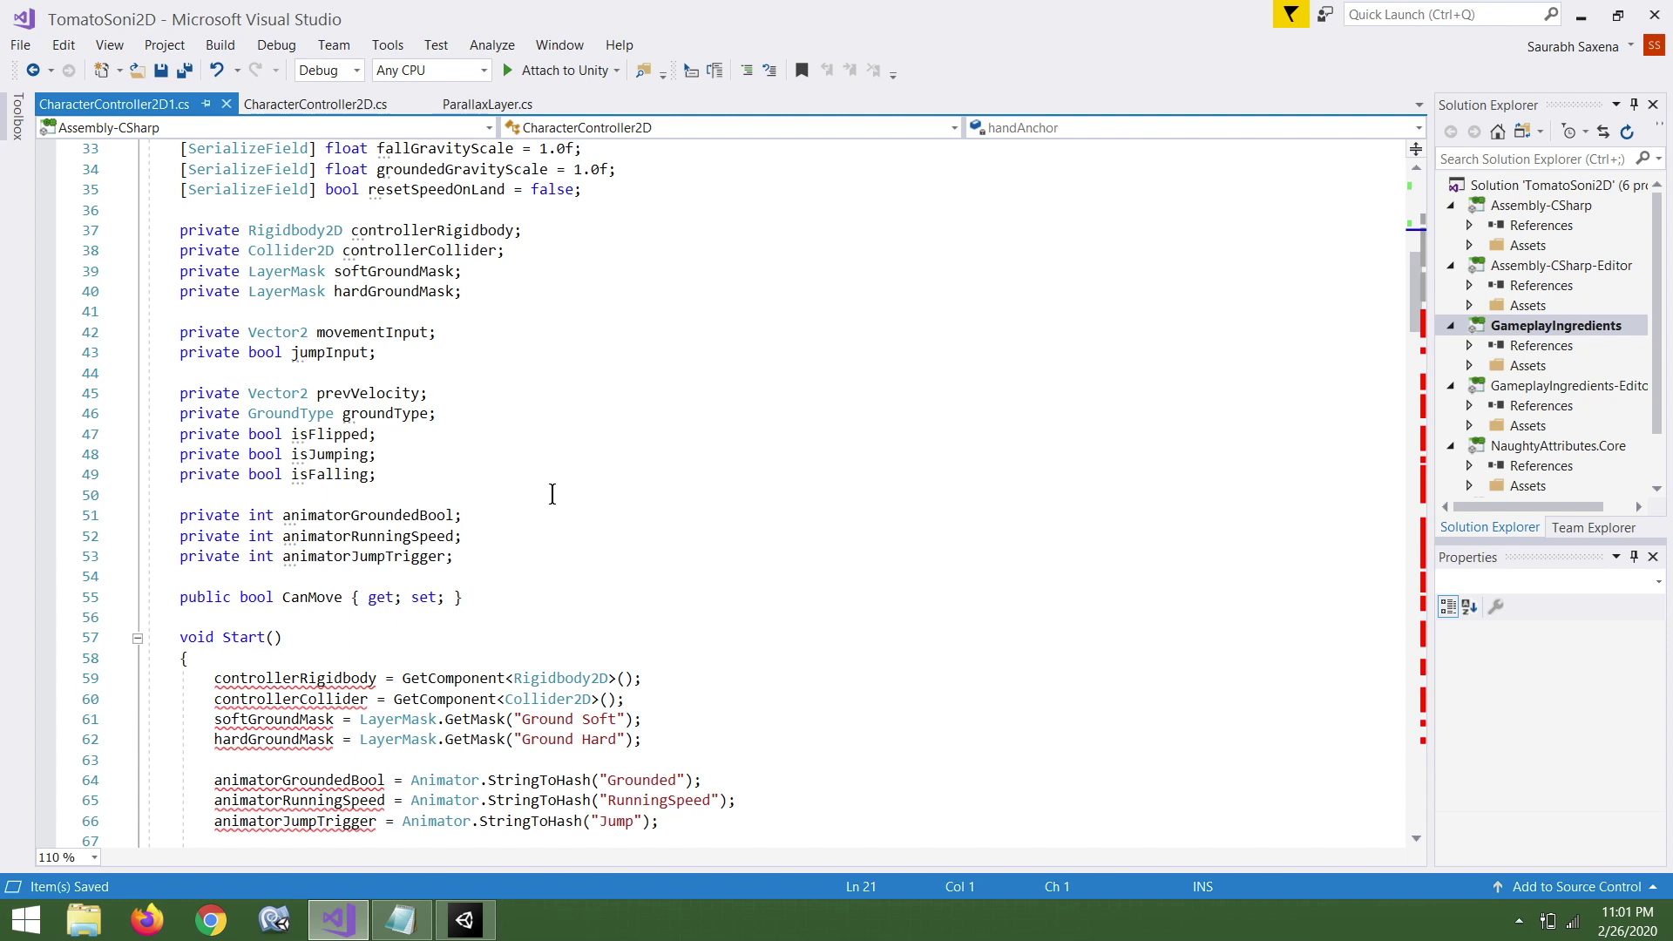
scroll(553, 494, "down", 3)
scroll(552, 495, "up", 8)
scroll(553, 494, "down", 5)
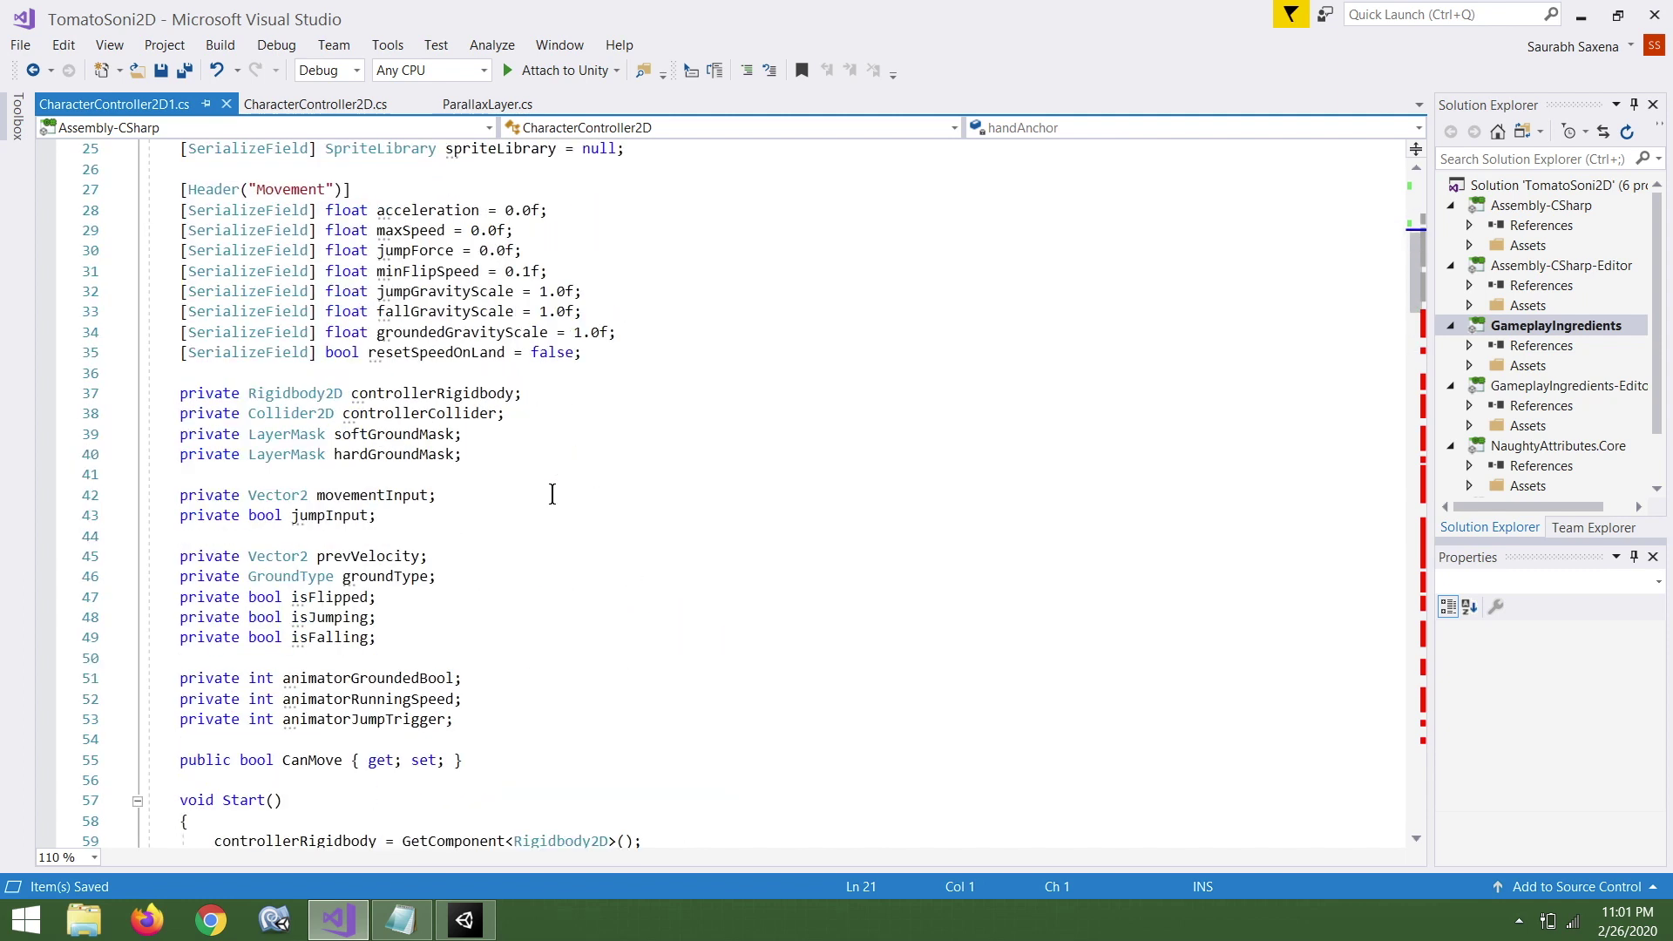
scroll(553, 494, "up", 5)
scroll(552, 494, "up", 5)
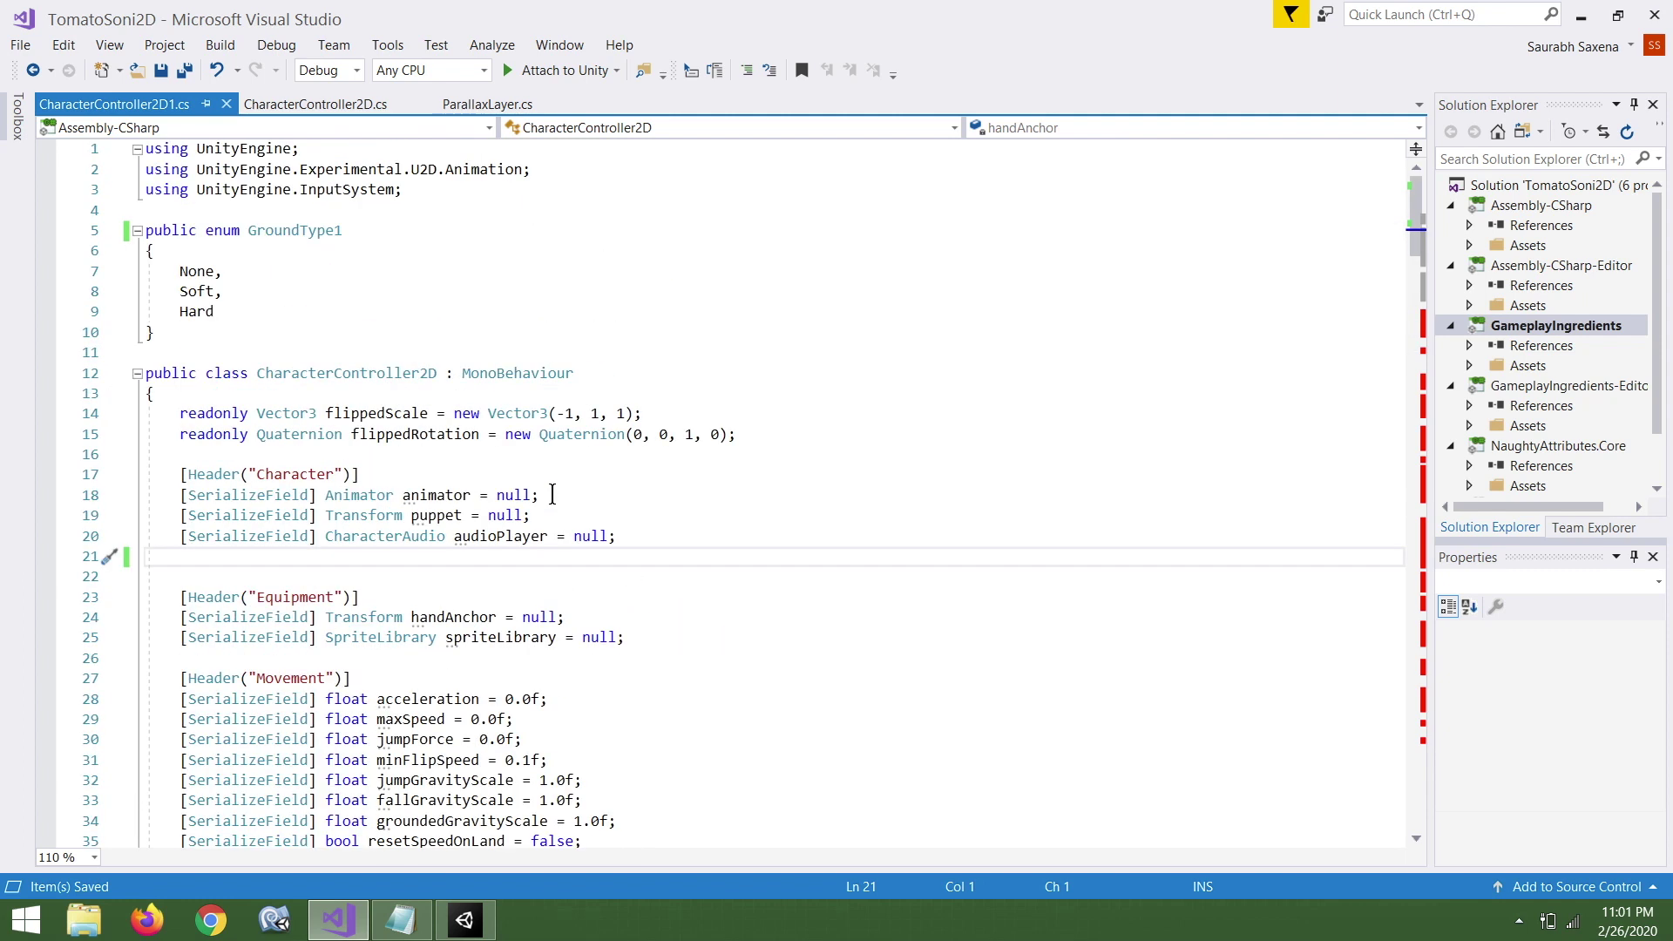
left_click(440, 376)
type("1")
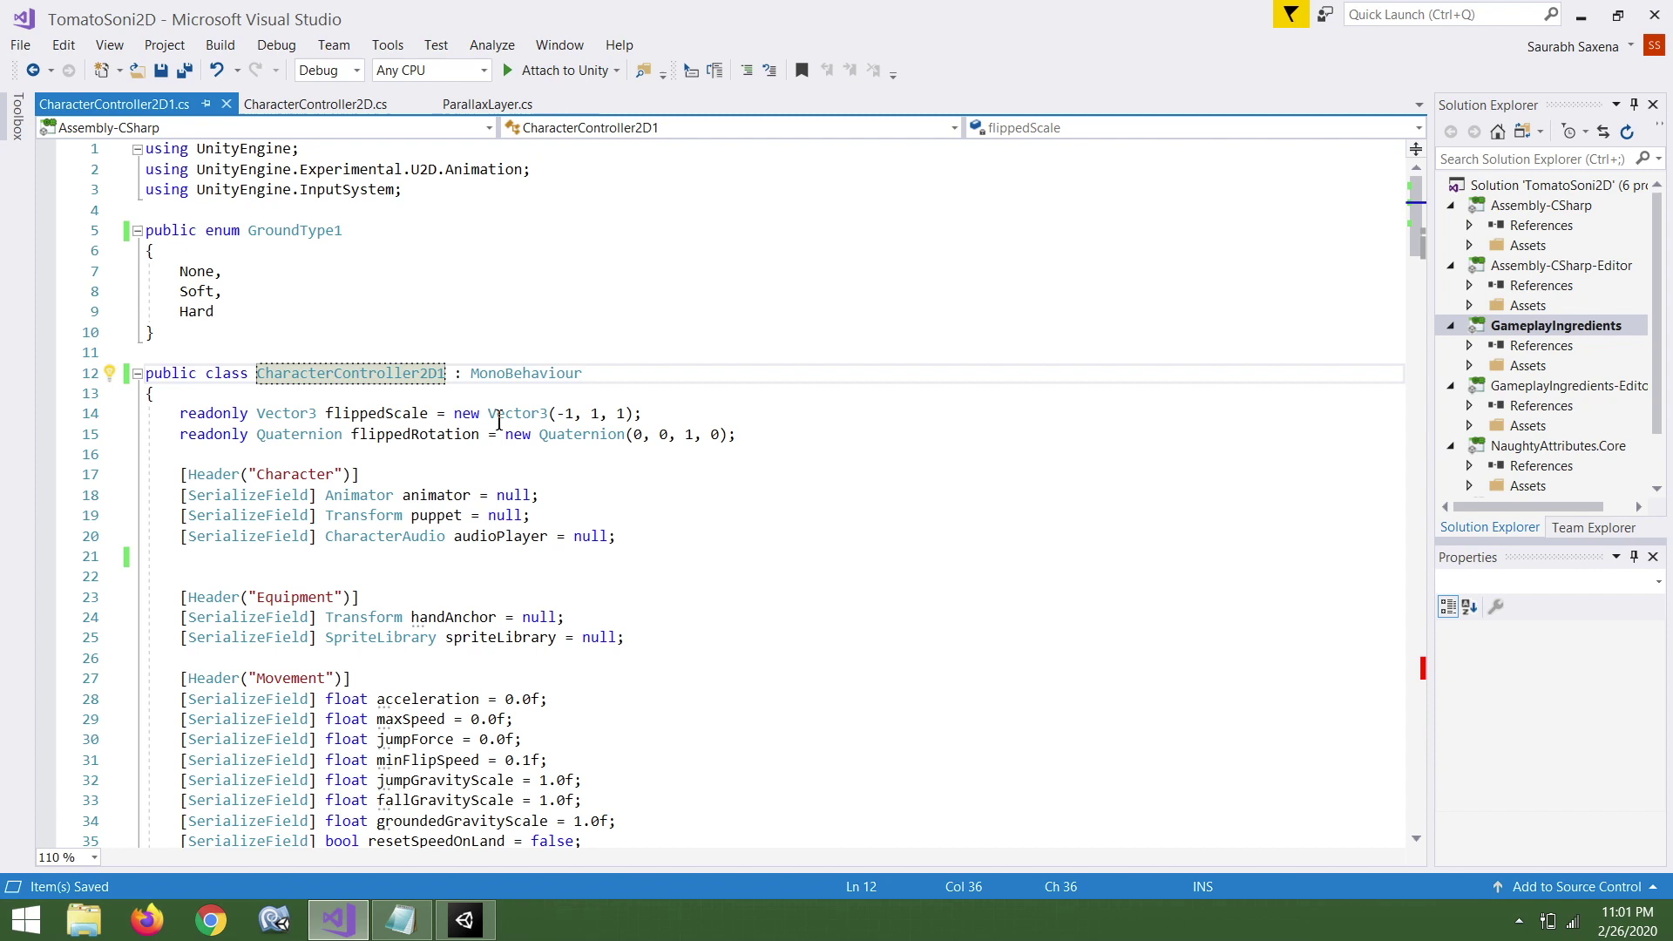
Scroll down through the script to the FixedUpdate() method.
scroll(501, 426, "down", 3)
scroll(499, 423, "down", 3)
scroll(498, 422, "down", 3)
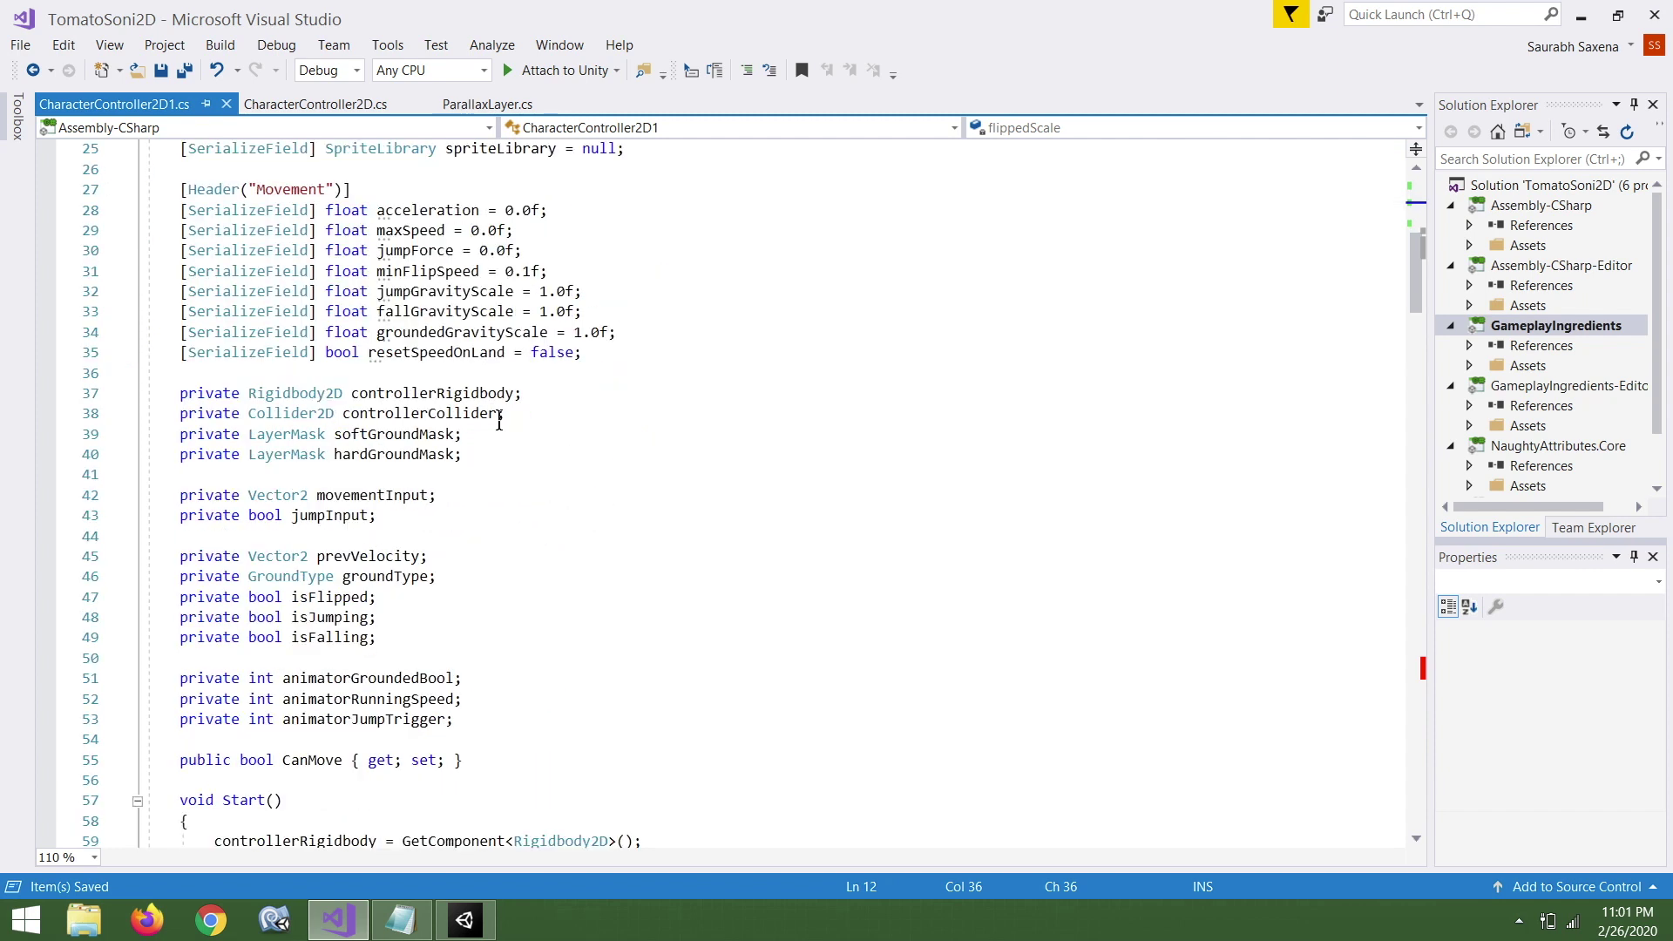
scroll(500, 421, "down", 5)
scroll(499, 421, "down", 3)
scroll(499, 421, "down", 3)
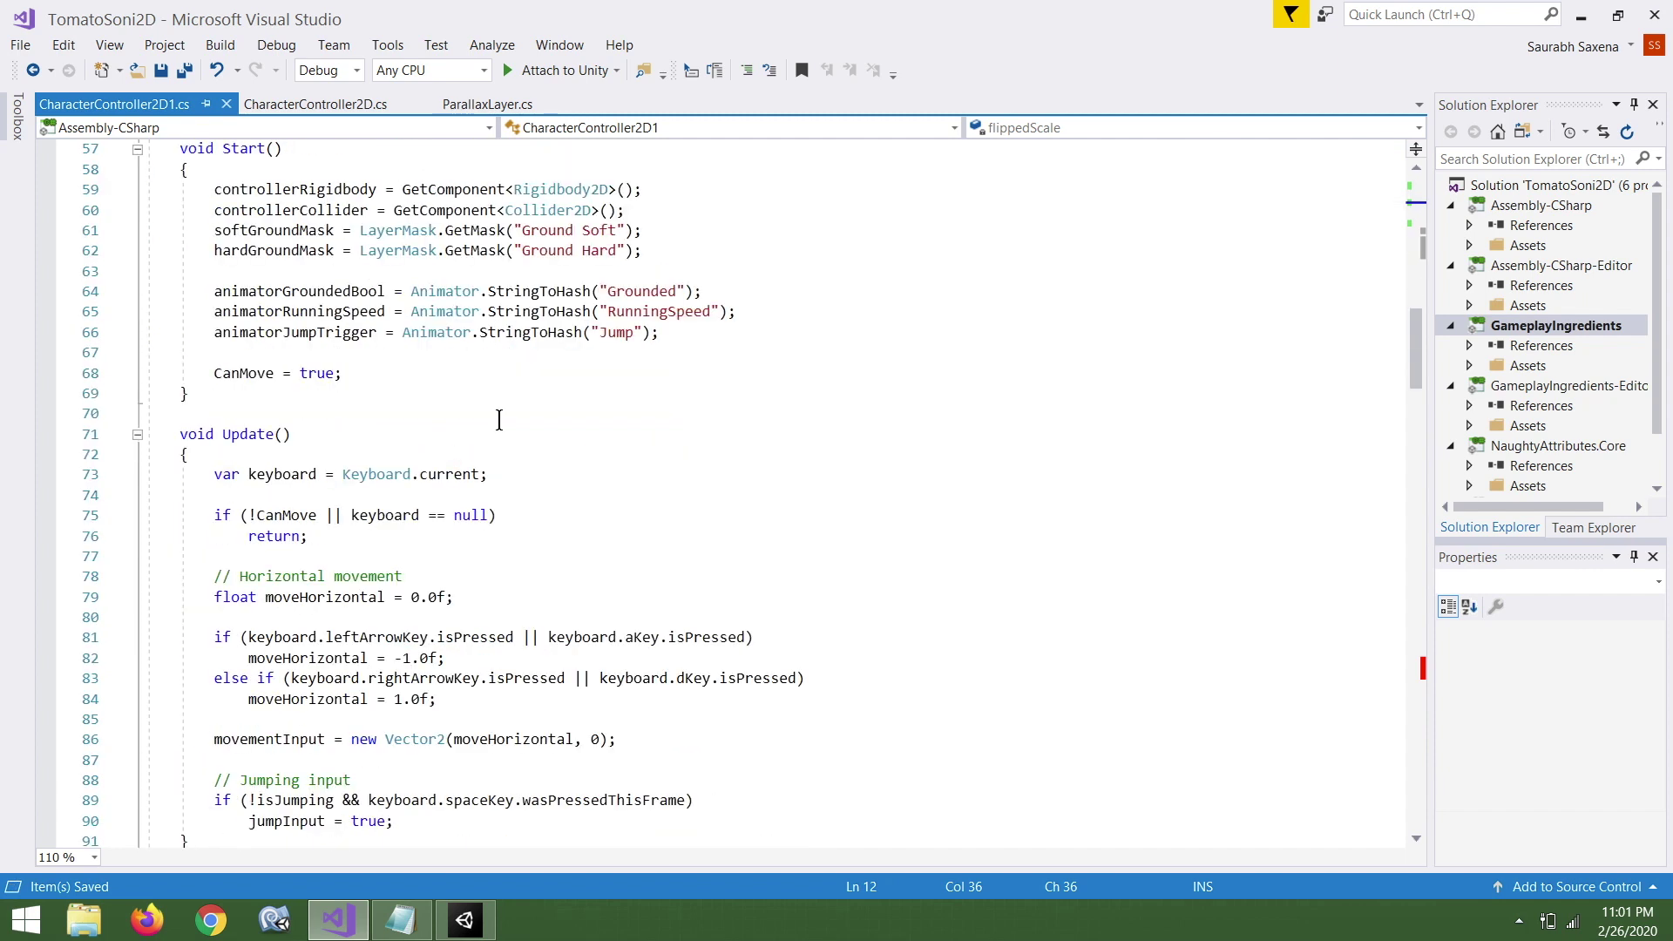
scroll(499, 421, "down", 3)
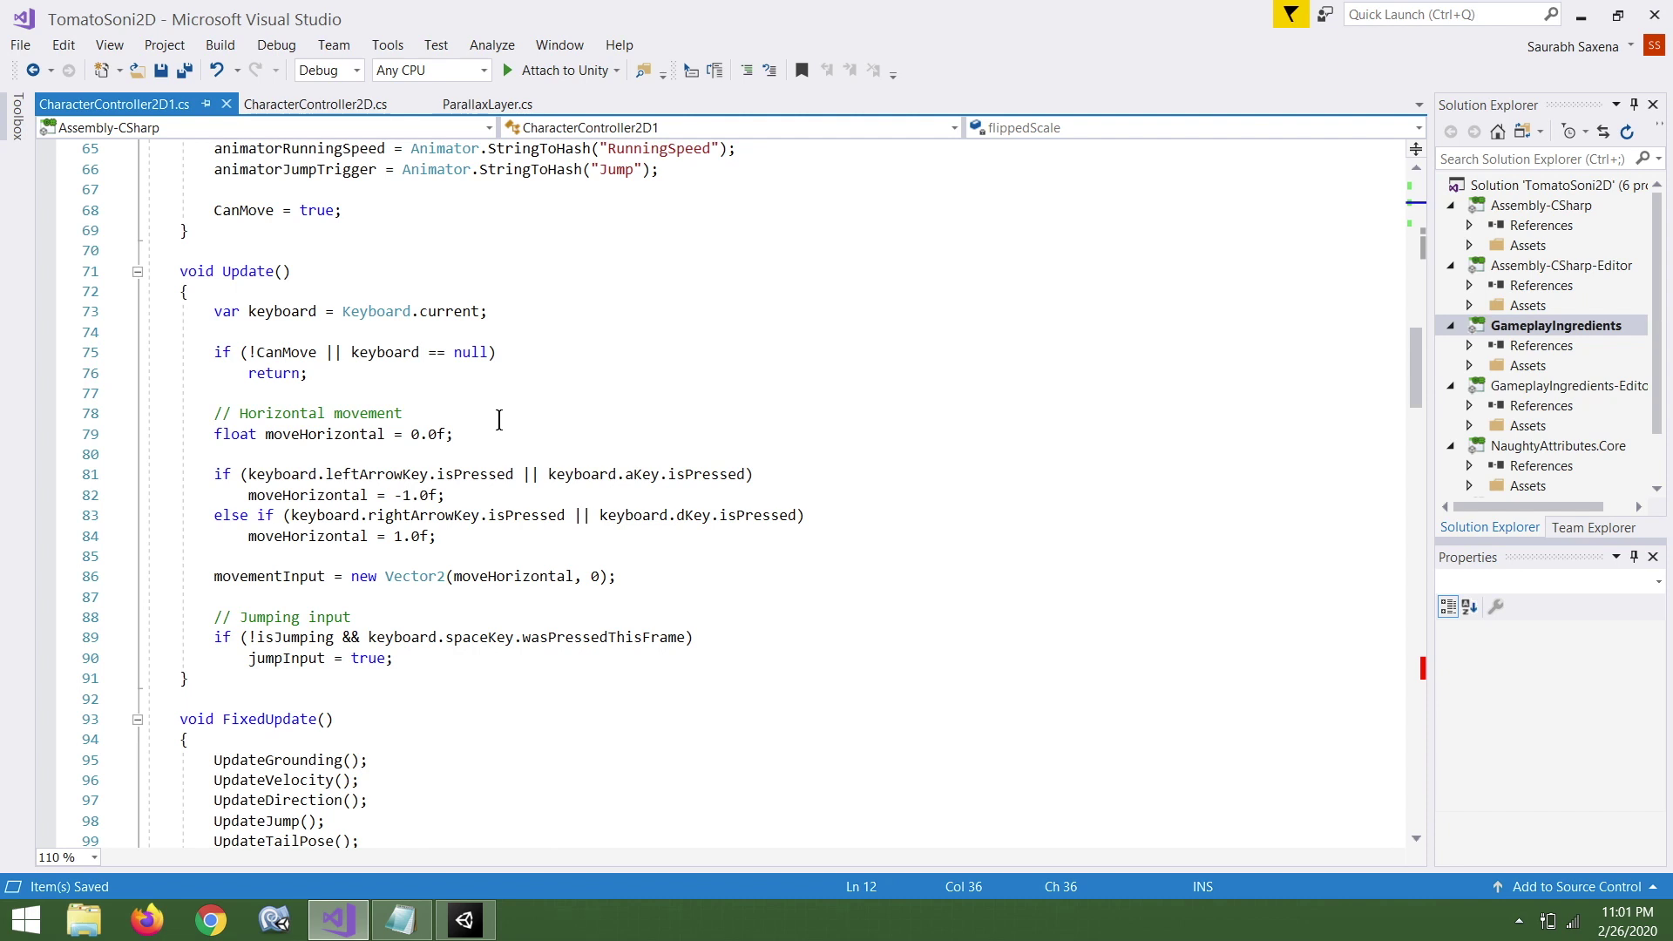
scroll(500, 421, "down", 3)
scroll(500, 421, "down", 3)
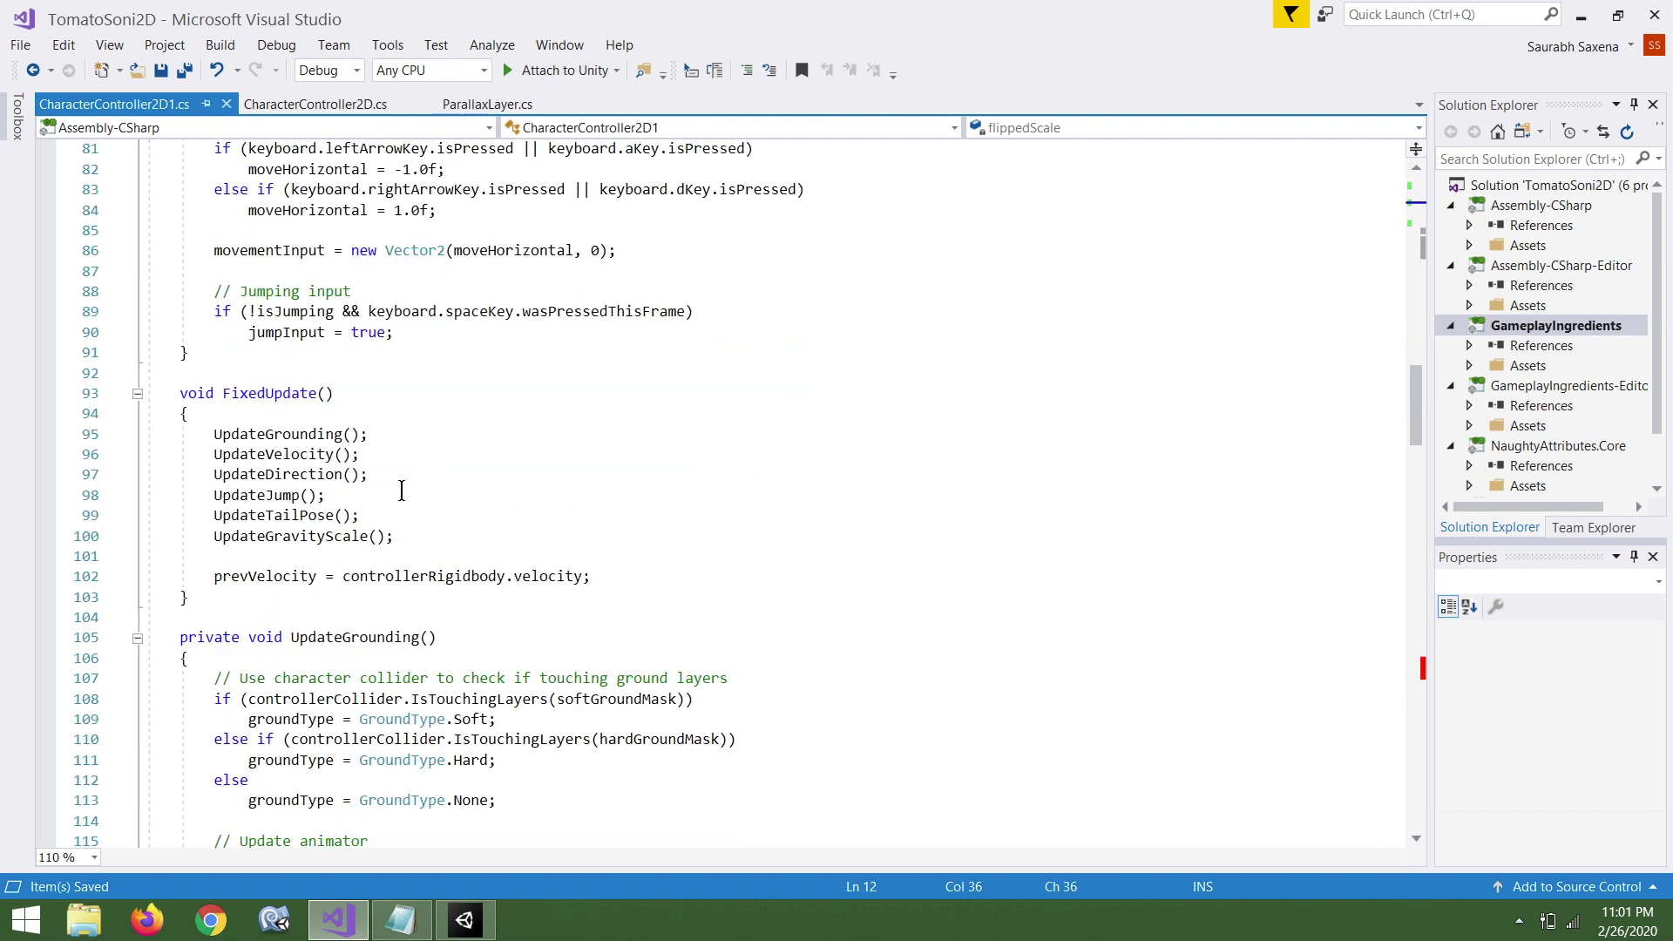
Delete the UpdateTailPose call line in FixedUpdate and save.
triple_click(317, 520)
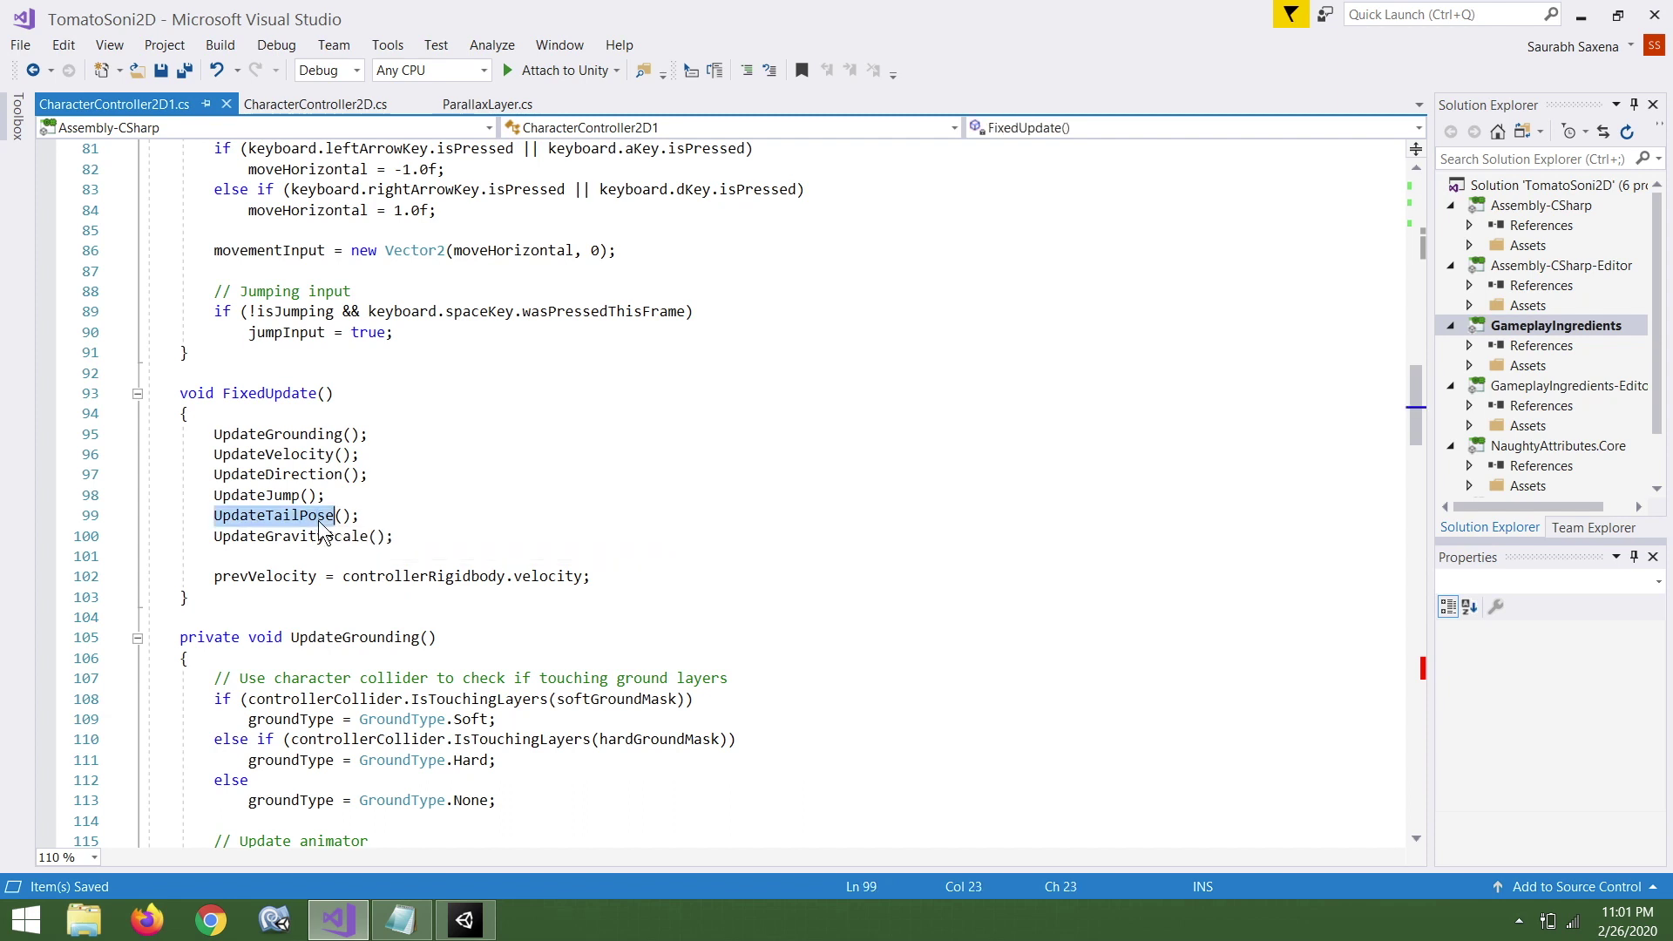
key("Delete")
key("ctrl+s")
scroll(493, 460, "up", 5)
scroll(492, 460, "up", 3)
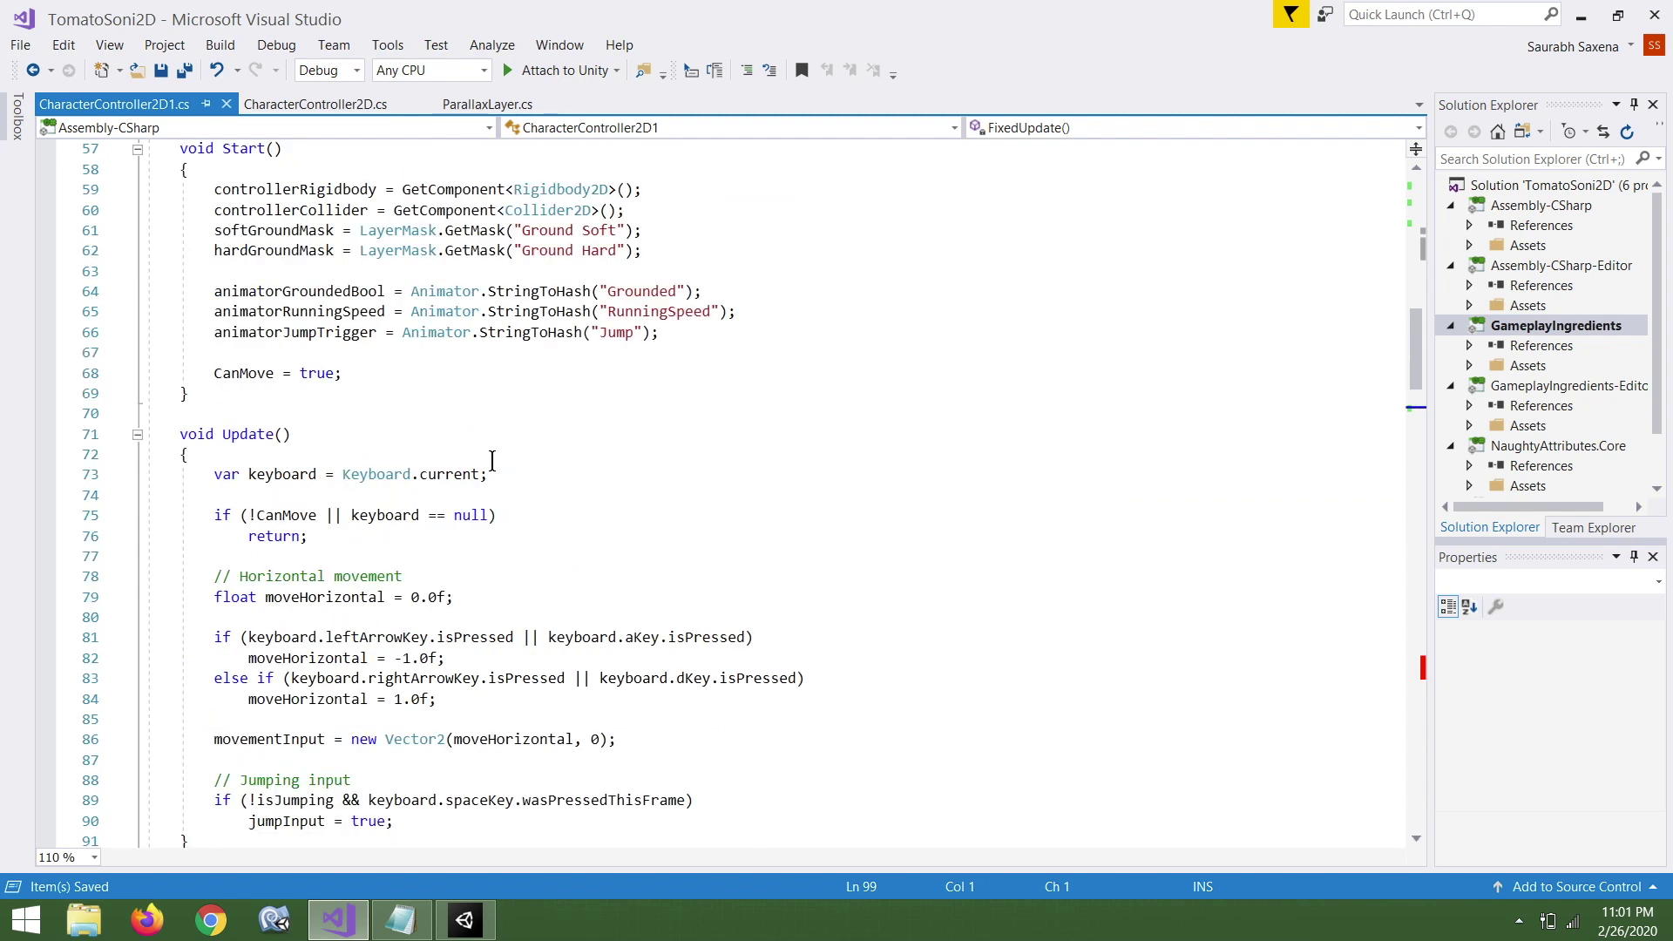
scroll(492, 460, "up", 3)
scroll(492, 460, "up", 3)
scroll(492, 460, "up", 2)
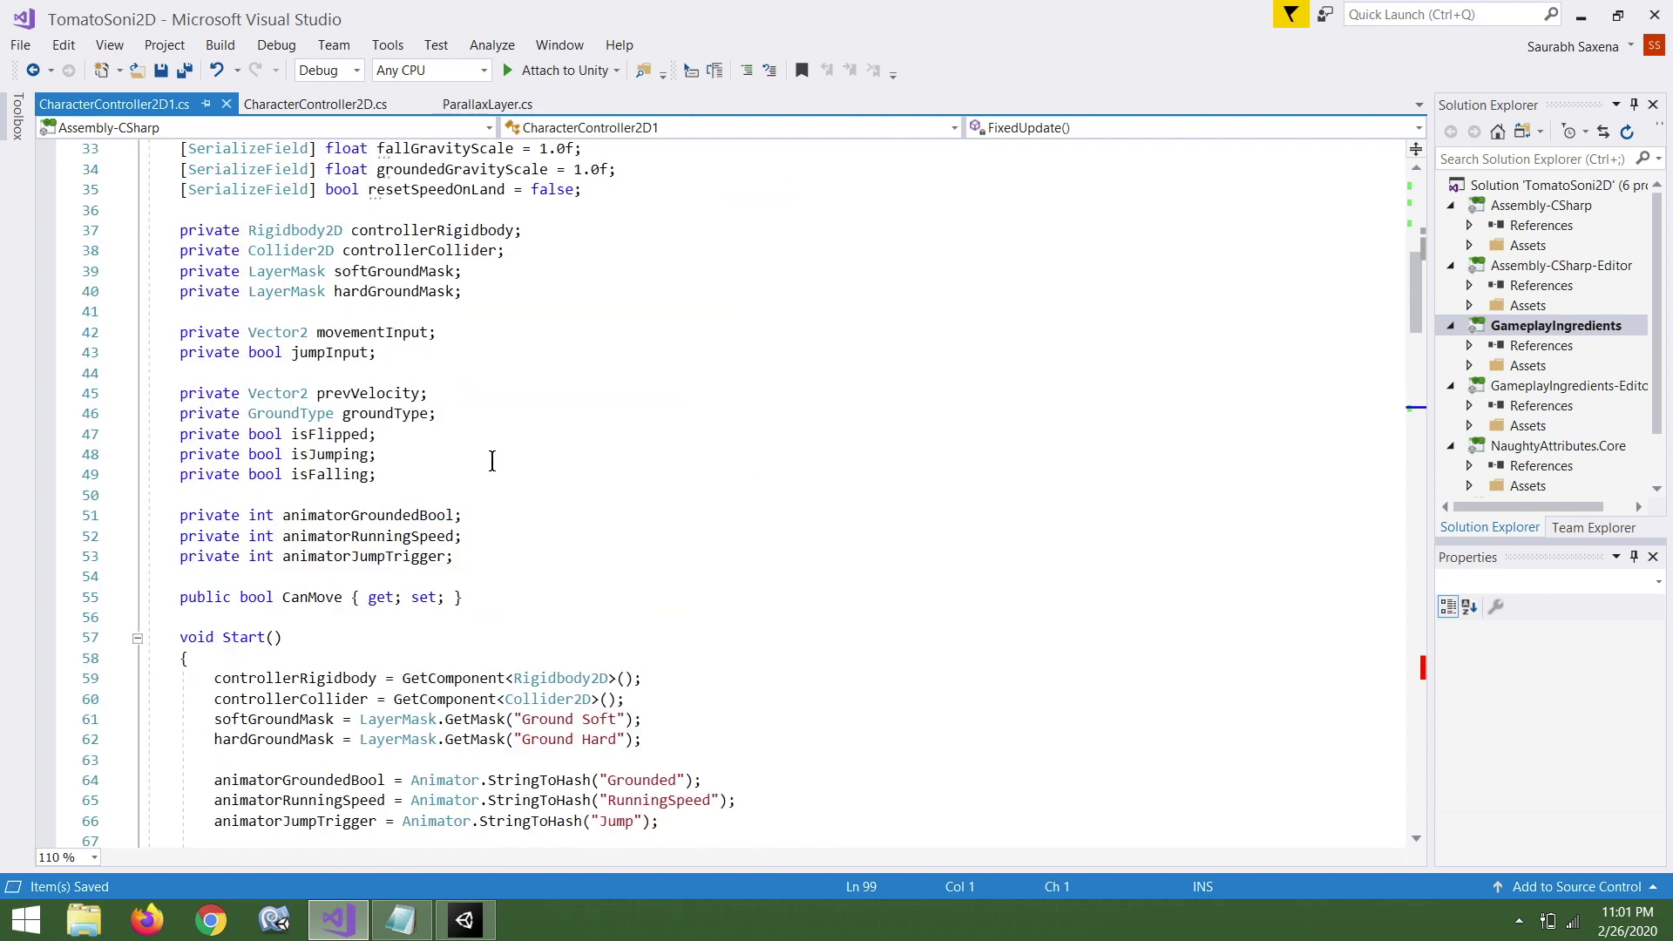
scroll(492, 461, "up", 5)
Delete the PlayLanding landing-audio call line.
scroll(492, 460, "down", 10)
scroll(492, 461, "down", 6)
scroll(492, 460, "down", 2)
scroll(493, 460, "down", 3)
scroll(492, 460, "down", 2)
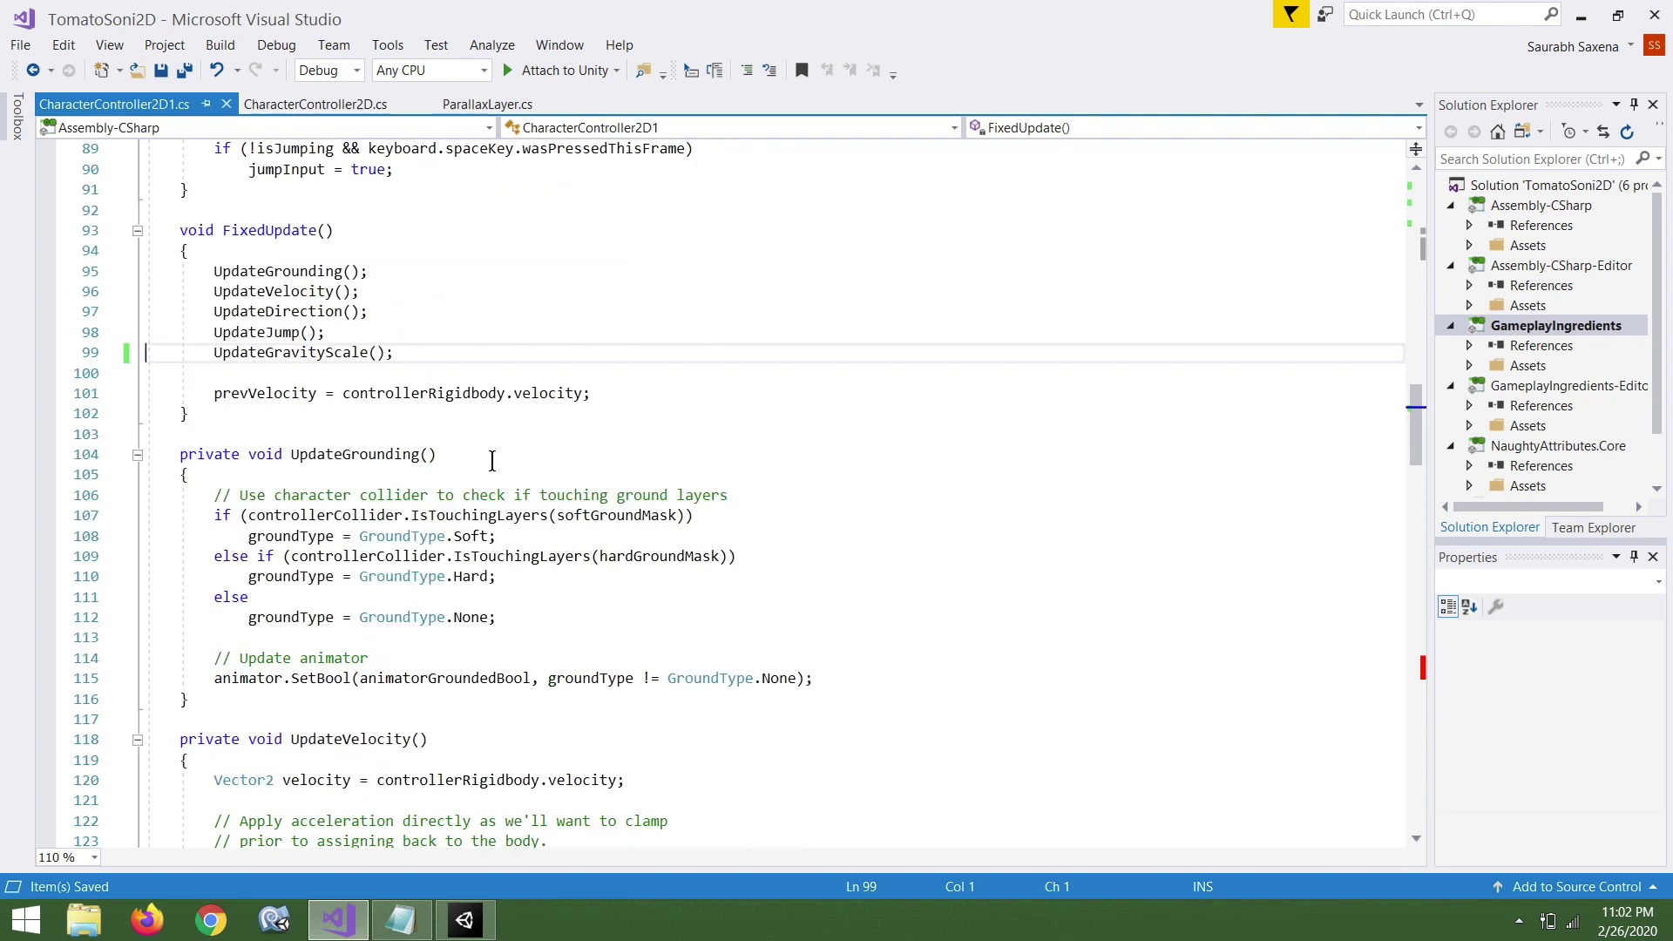
scroll(493, 460, "down", 3)
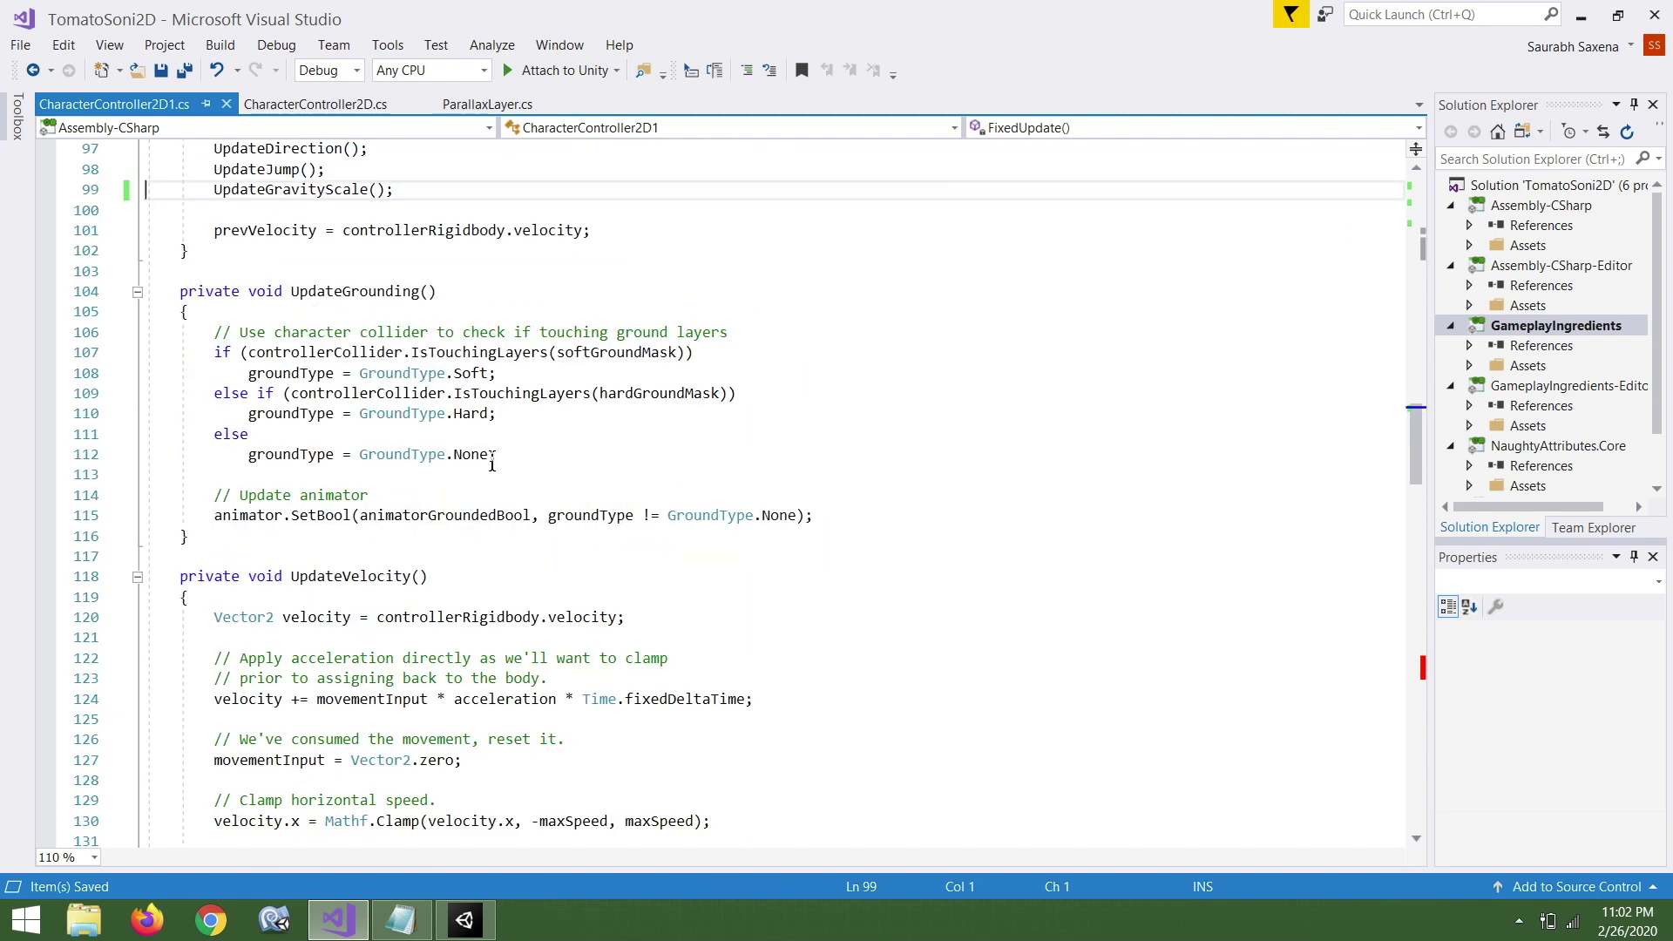
scroll(492, 465, "down", 3)
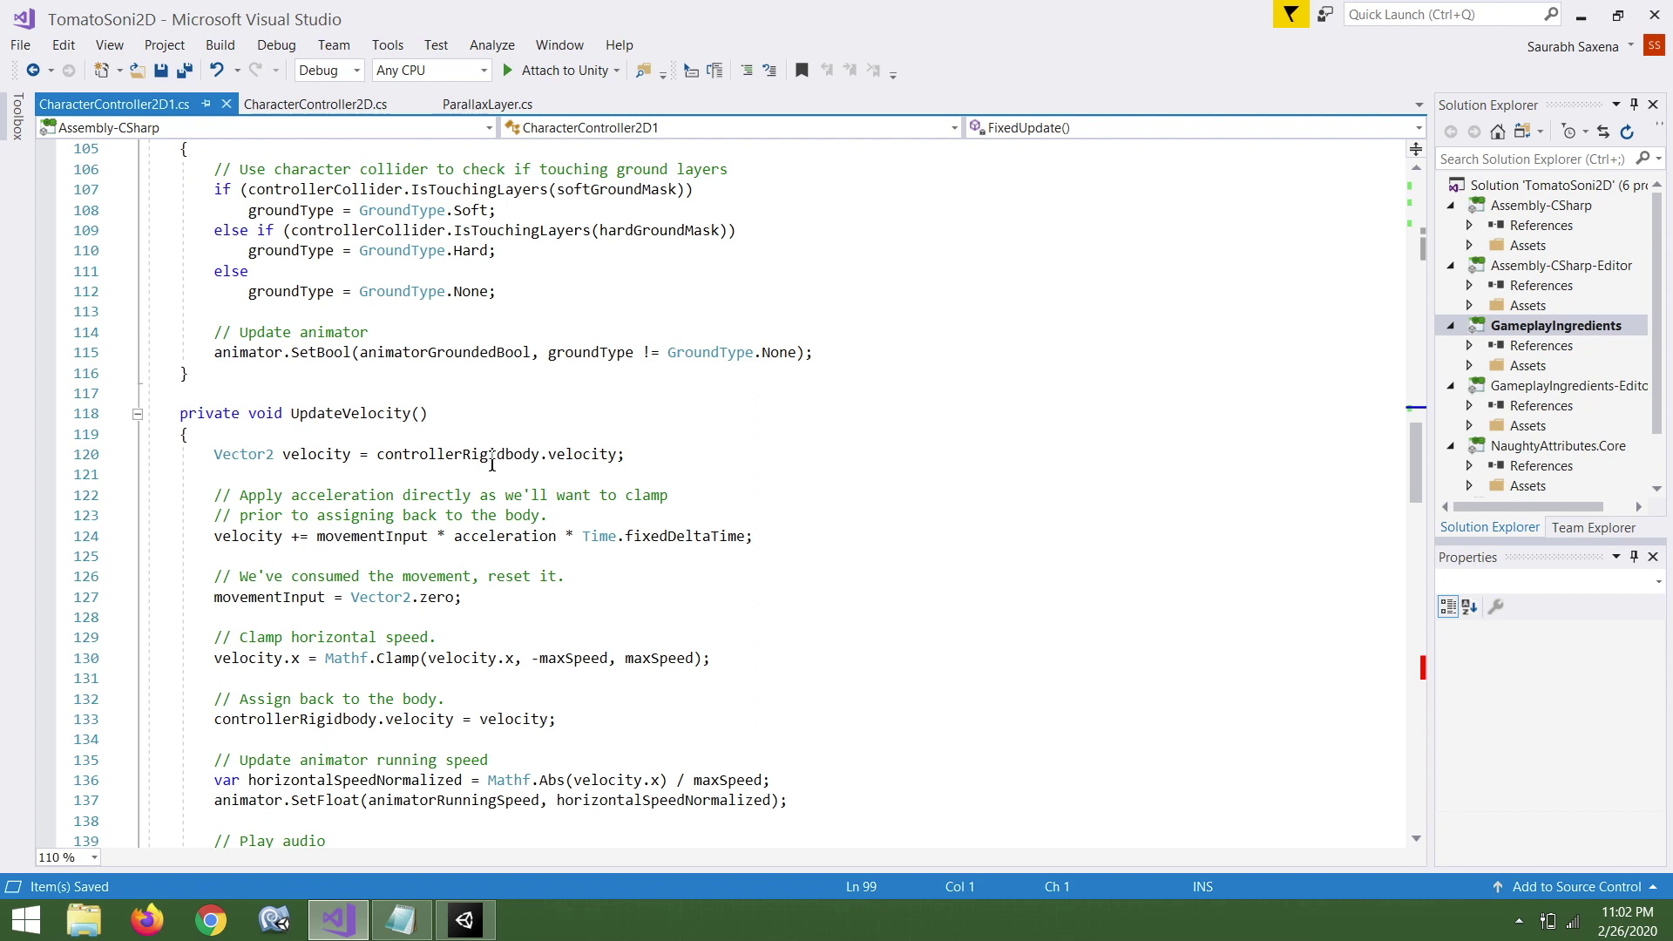
scroll(493, 465, "down", 5)
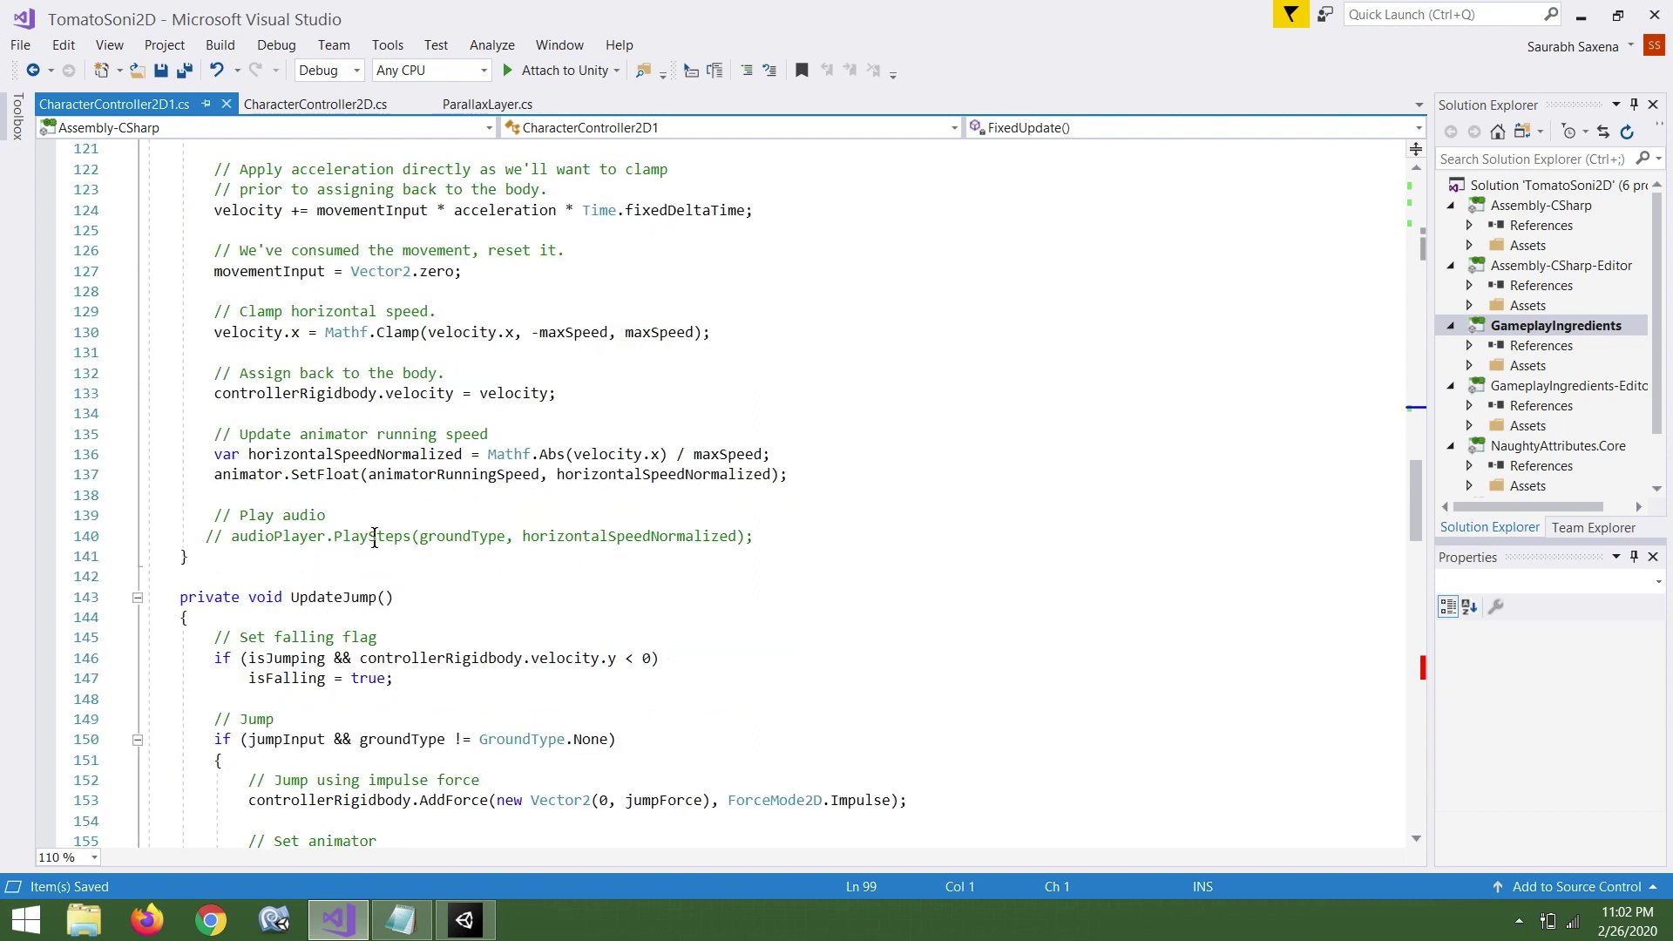
triple_click(375, 537)
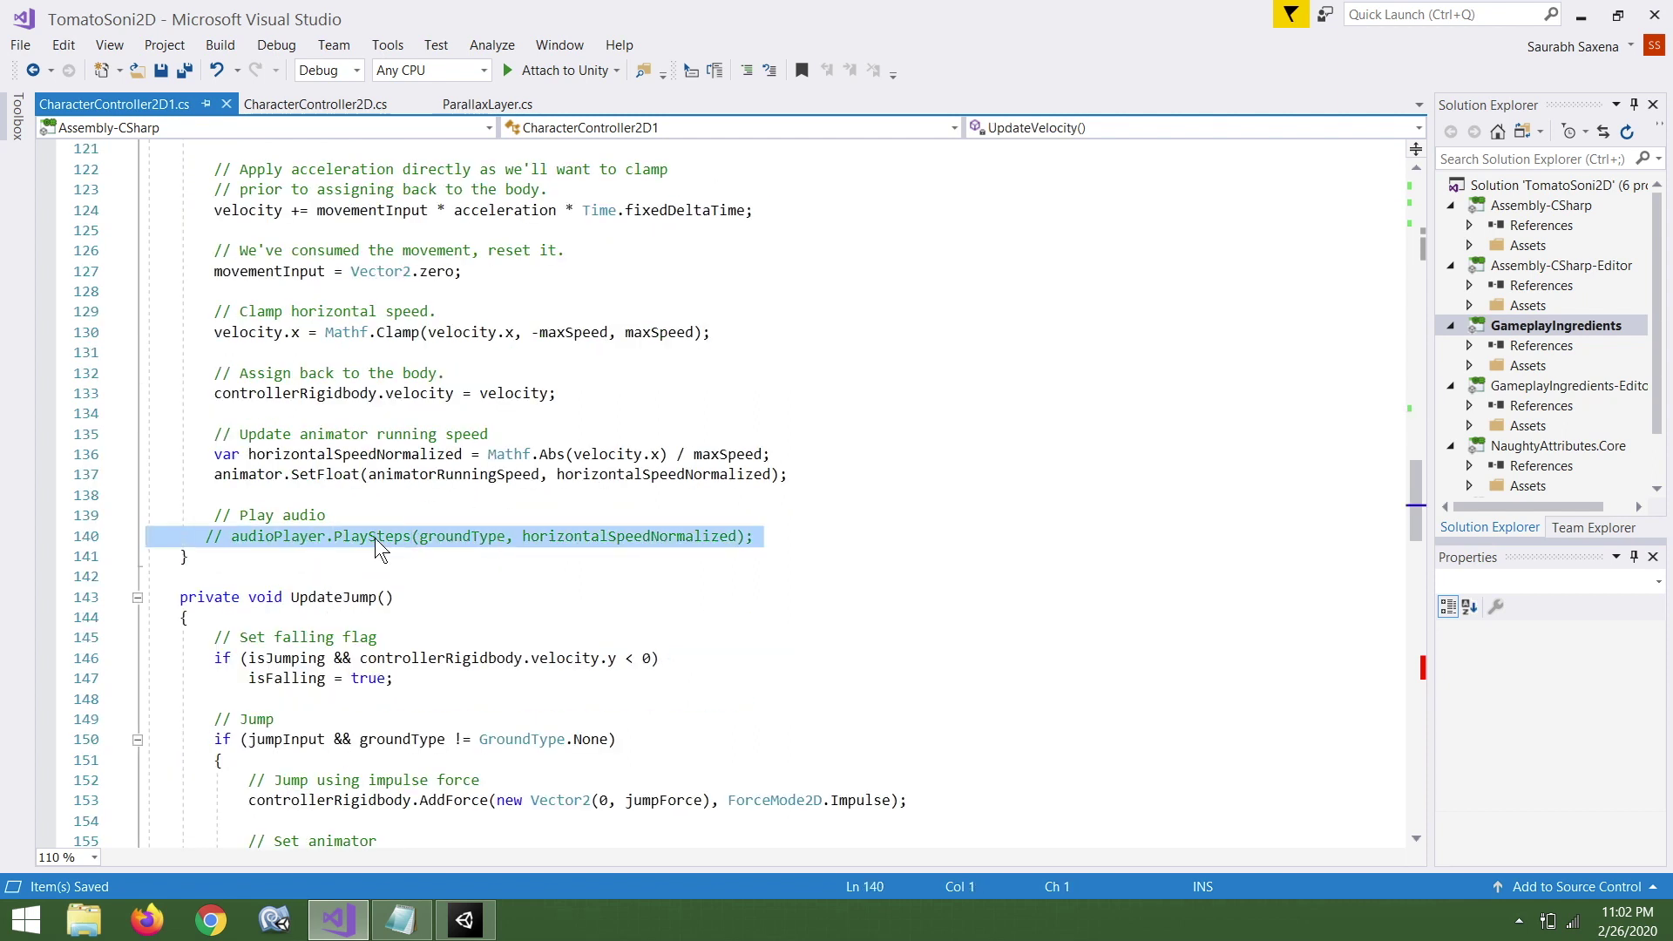
scroll(375, 536, "down", 3)
scroll(375, 537, "down", 3)
scroll(374, 536, "down", 3)
scroll(375, 537, "down", 3)
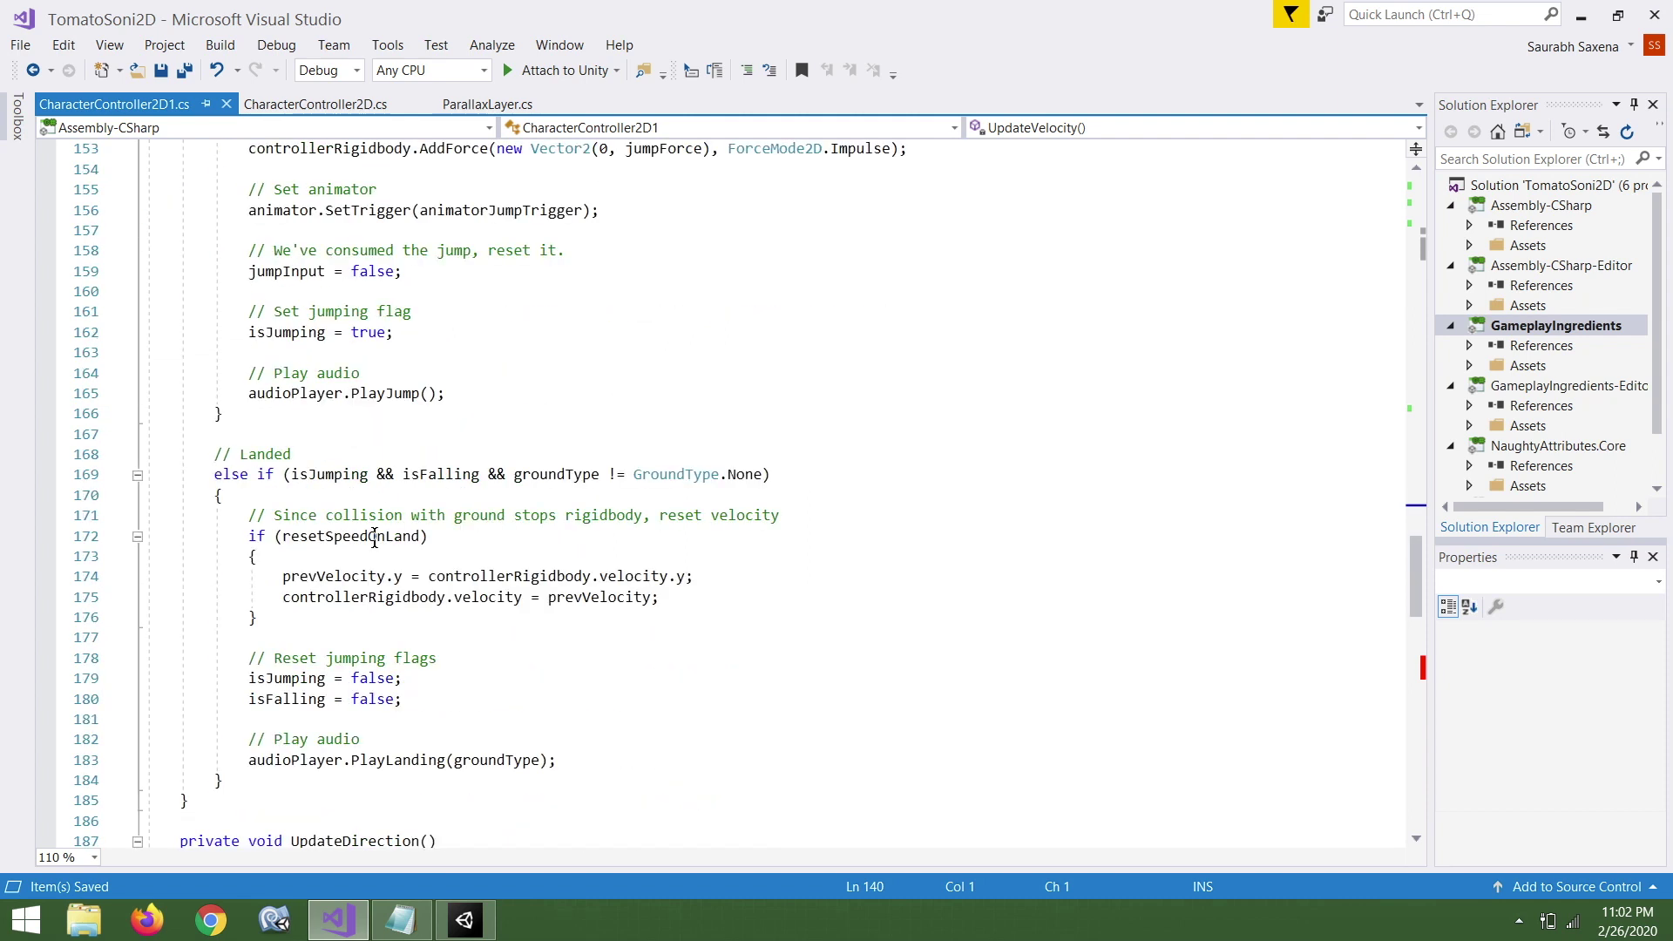
scroll(375, 536, "down", 3)
triple_click(358, 600)
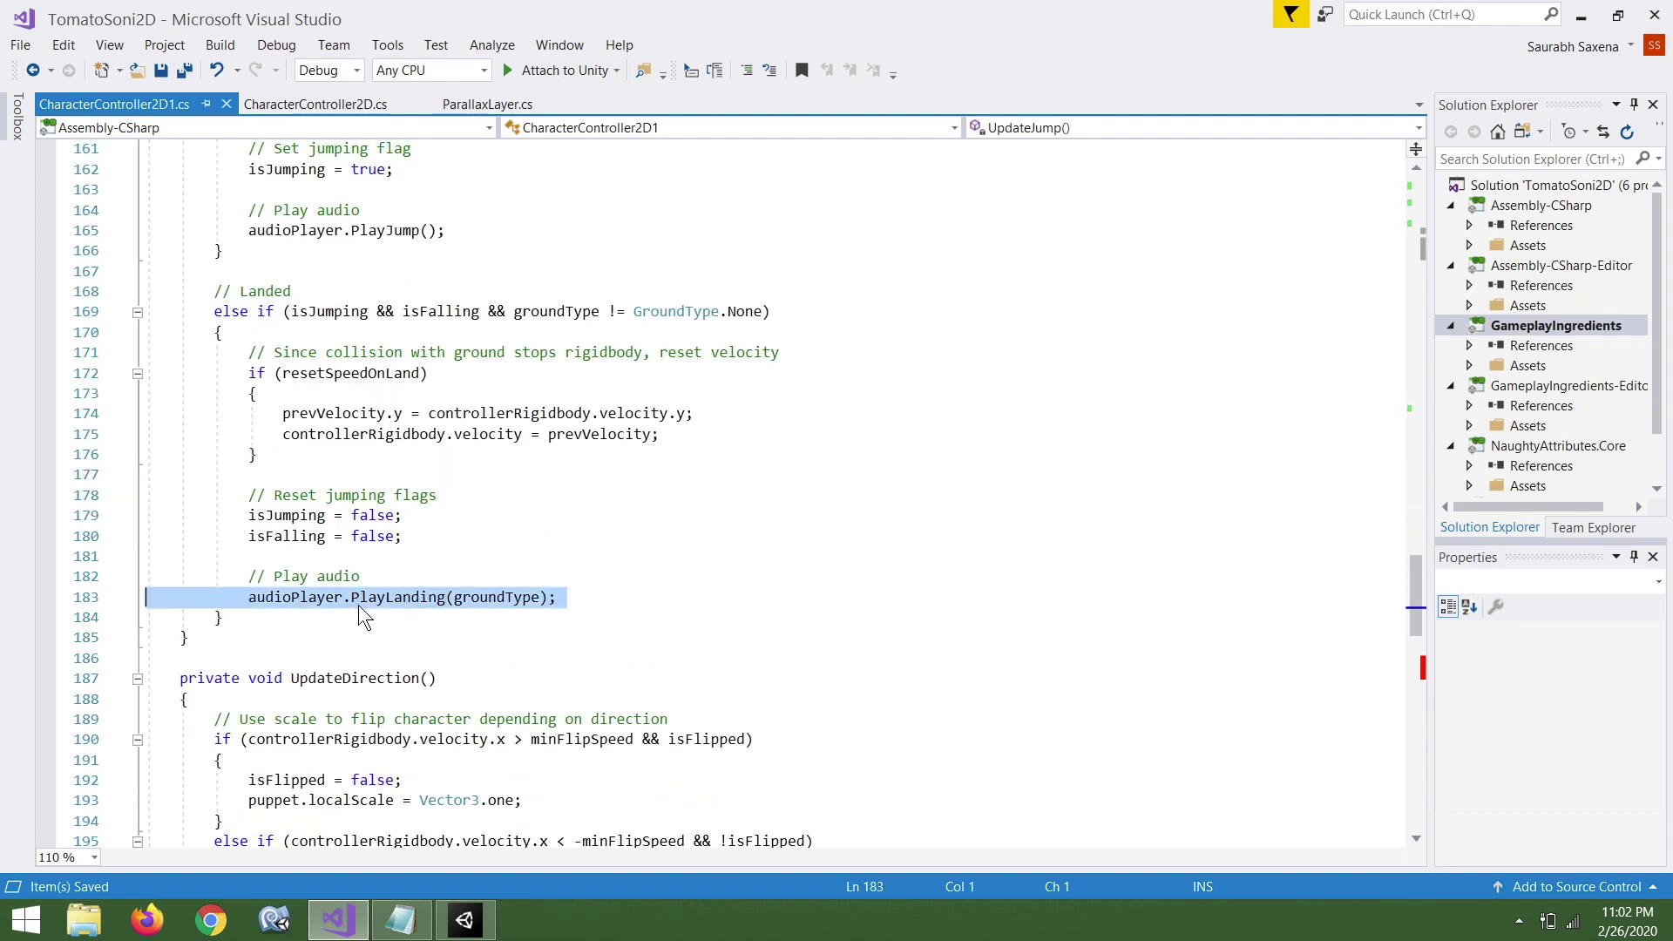
key("Delete")
Delete the entire UpdateTailPose method and save the script.
scroll(358, 607, "down", 3)
scroll(358, 605, "down", 3)
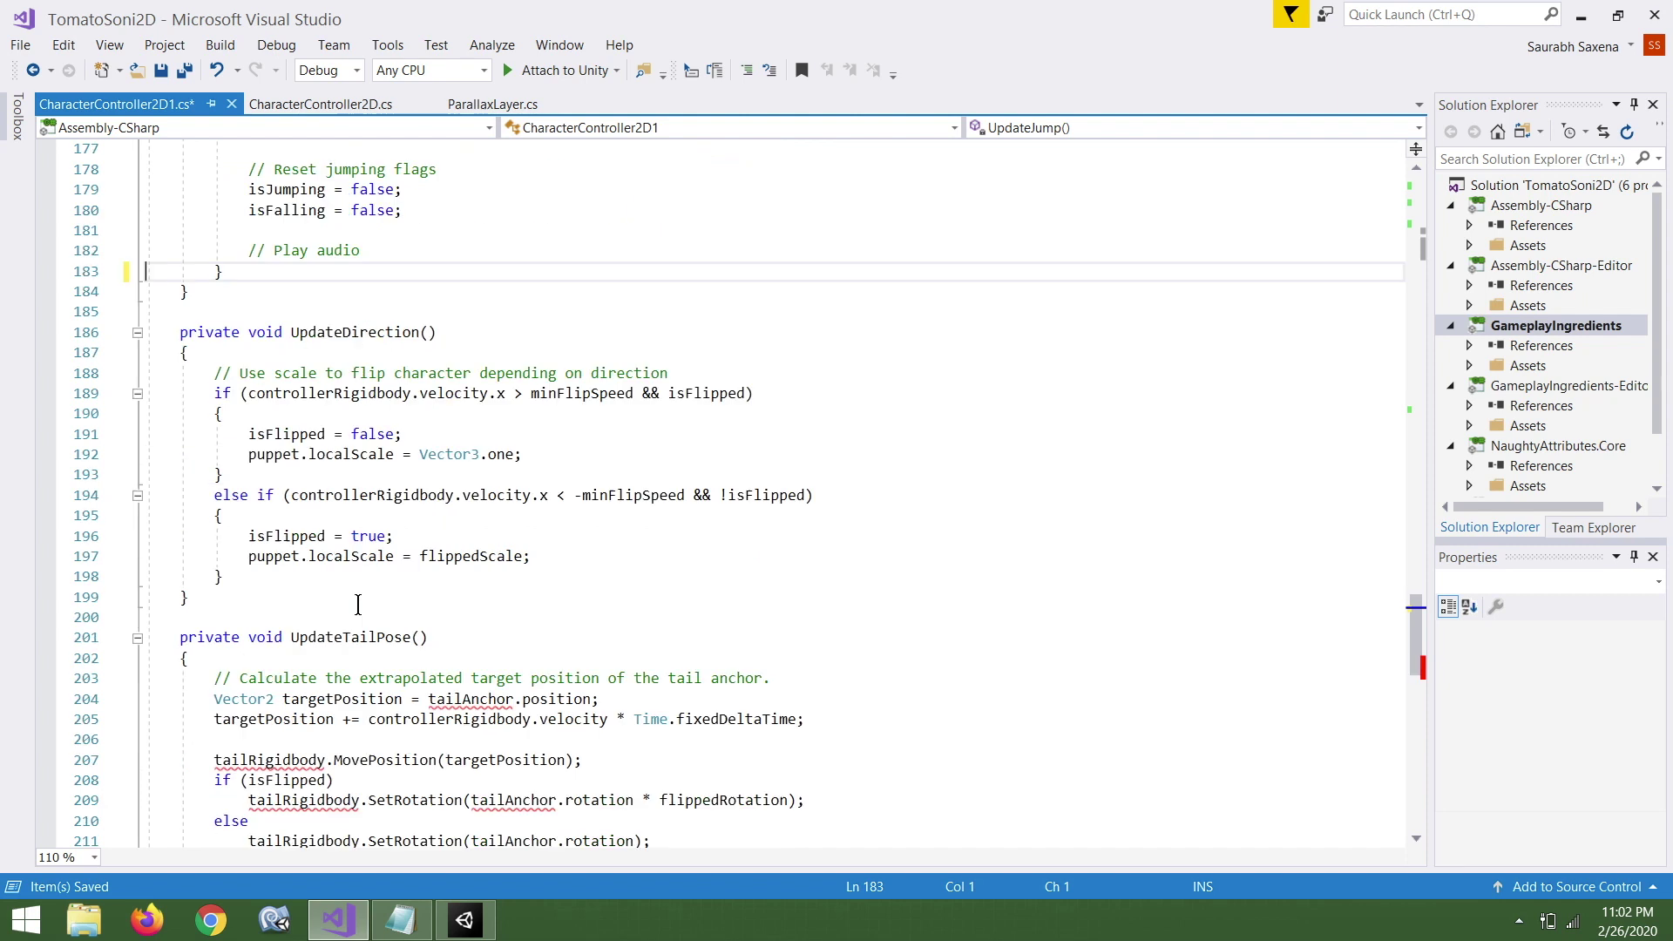
scroll(358, 605, "down", 3)
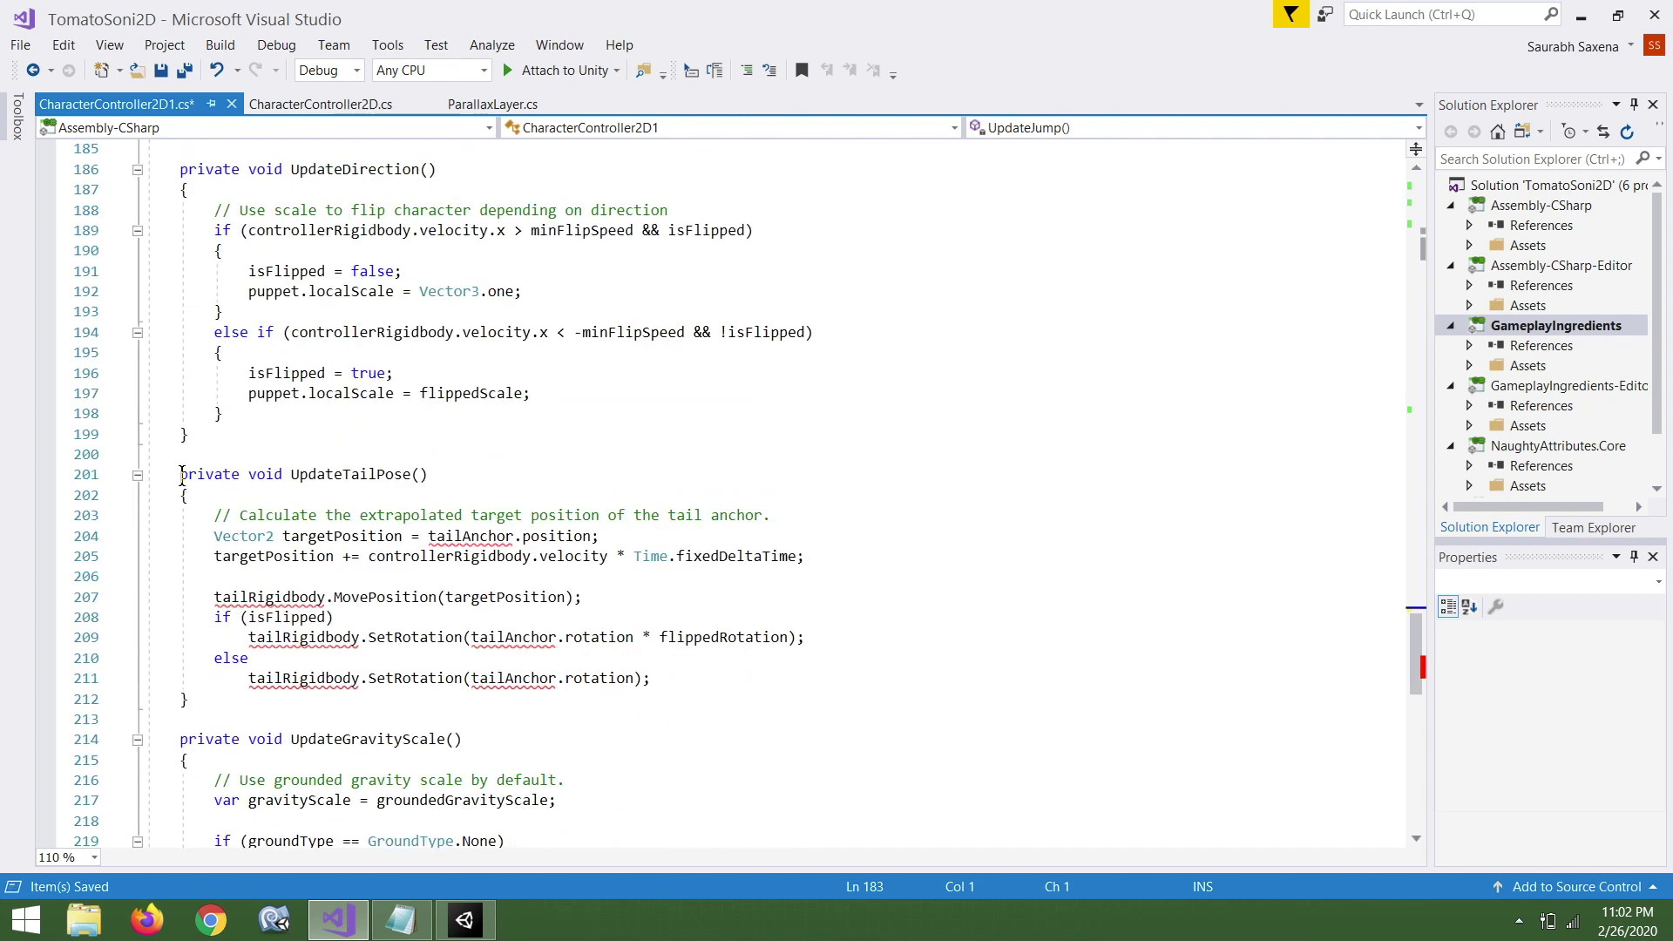
left_click_drag(181, 474, 211, 697)
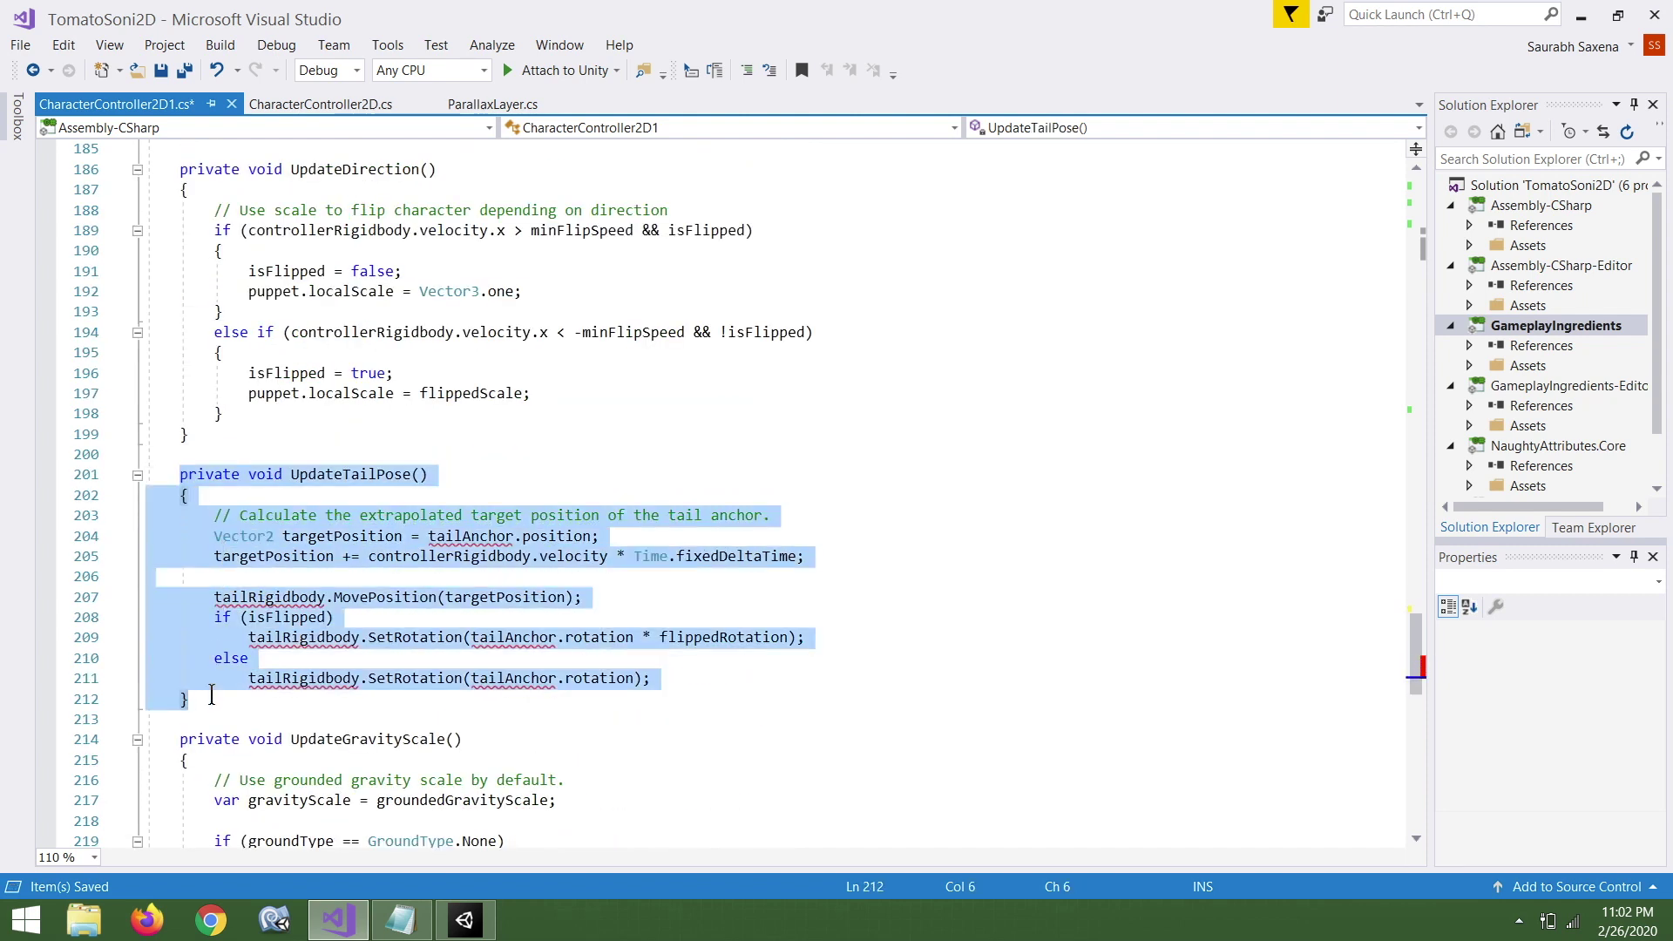
key("Delete")
key("ctrl+s")
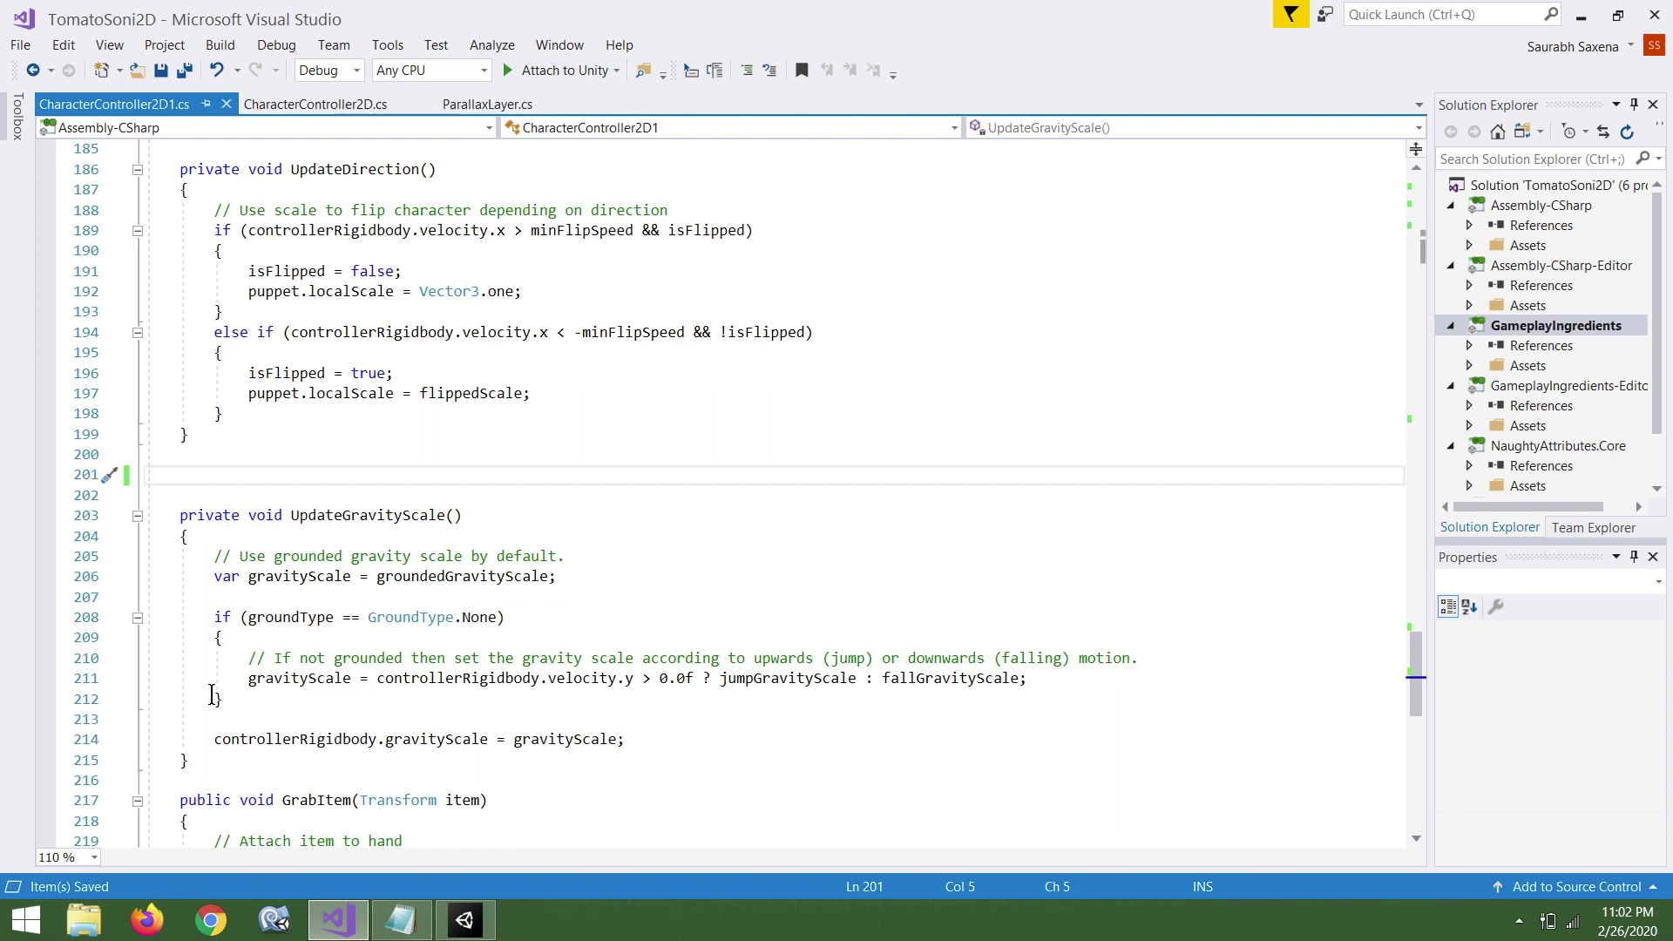
scroll(309, 668, "down", 5)
scroll(308, 667, "up", 8)
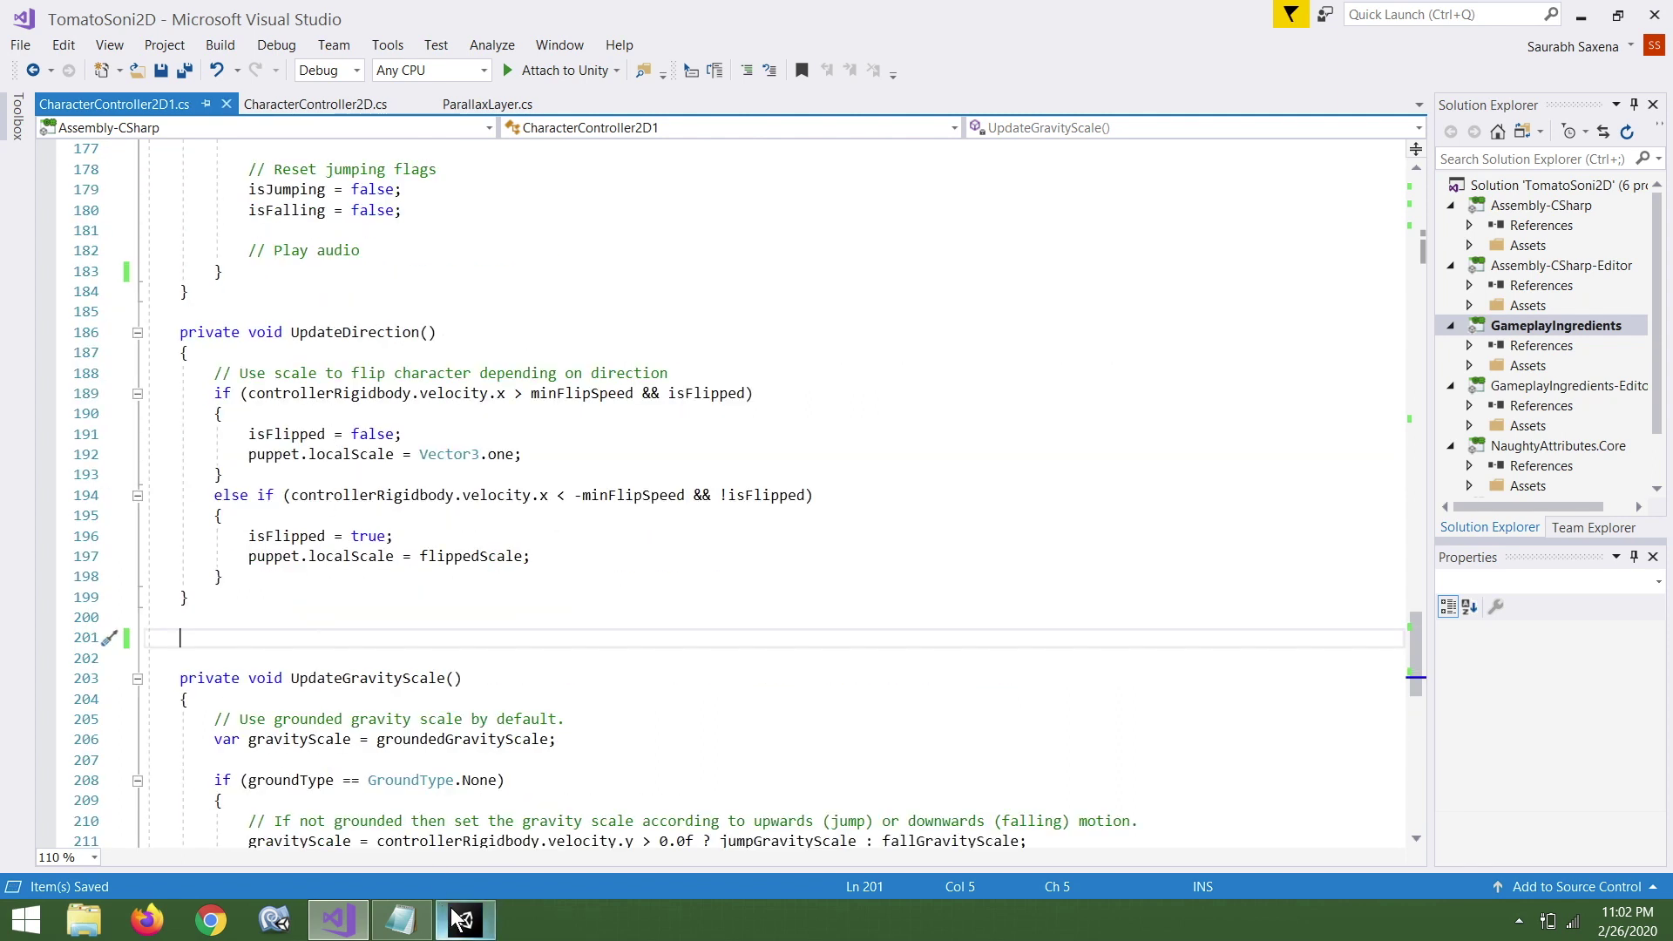
Bring Unity forward and close the Gameplay Ingredients and Lost Crypt windows.
left_click(459, 919)
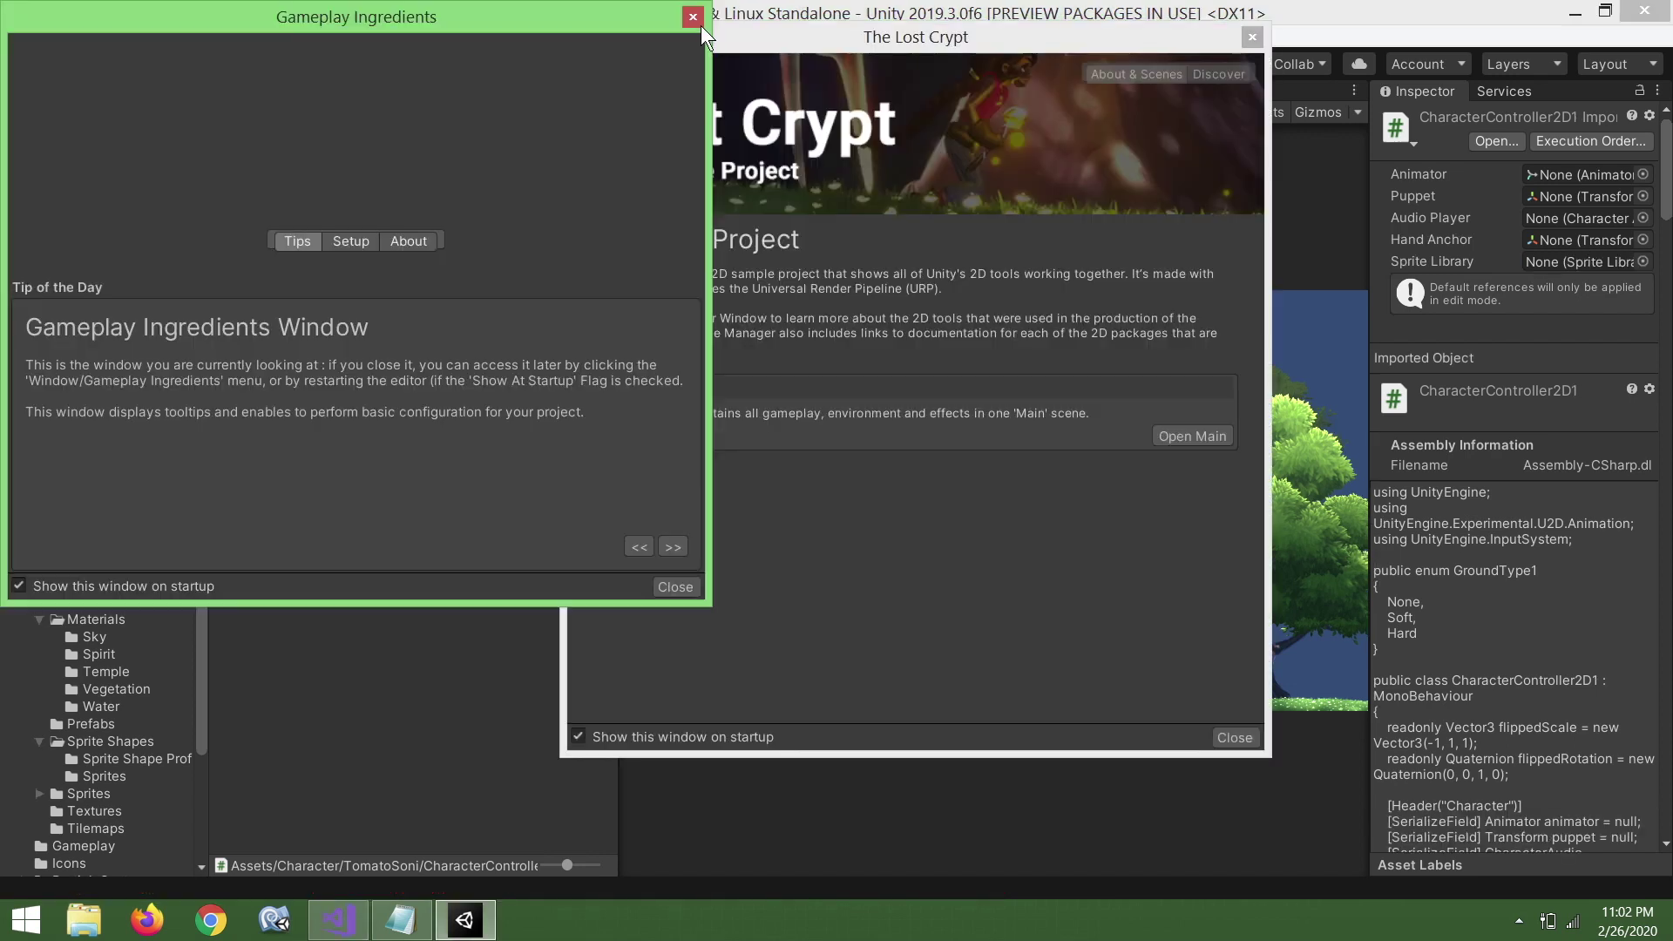
left_click(700, 23)
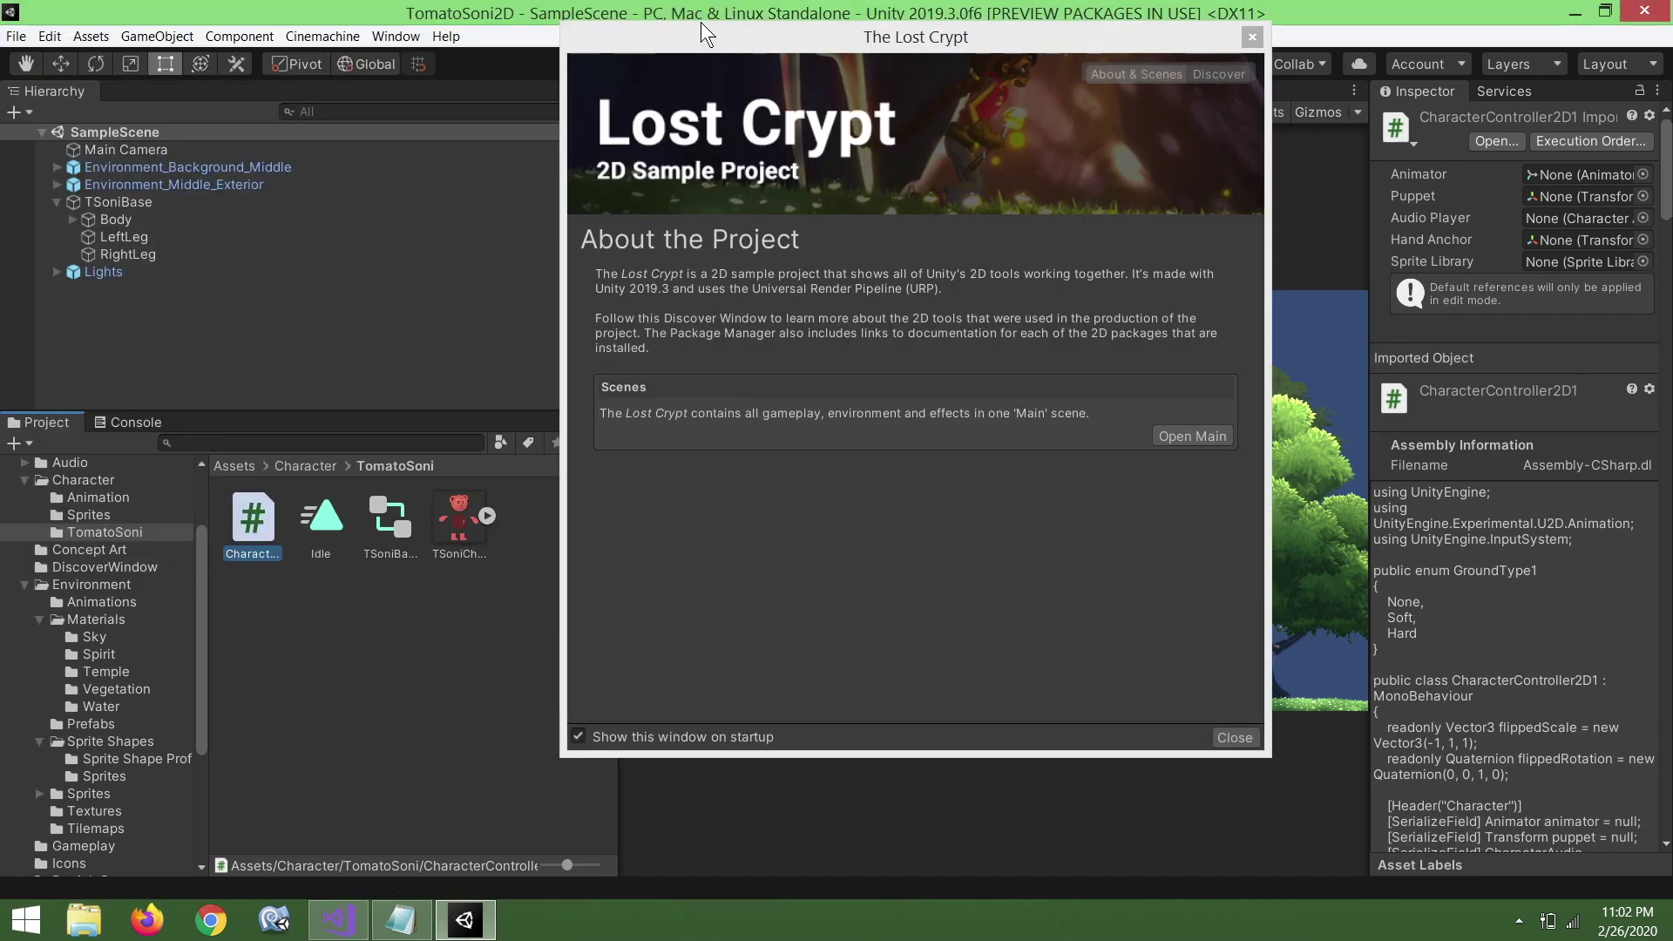
left_click(1253, 33)
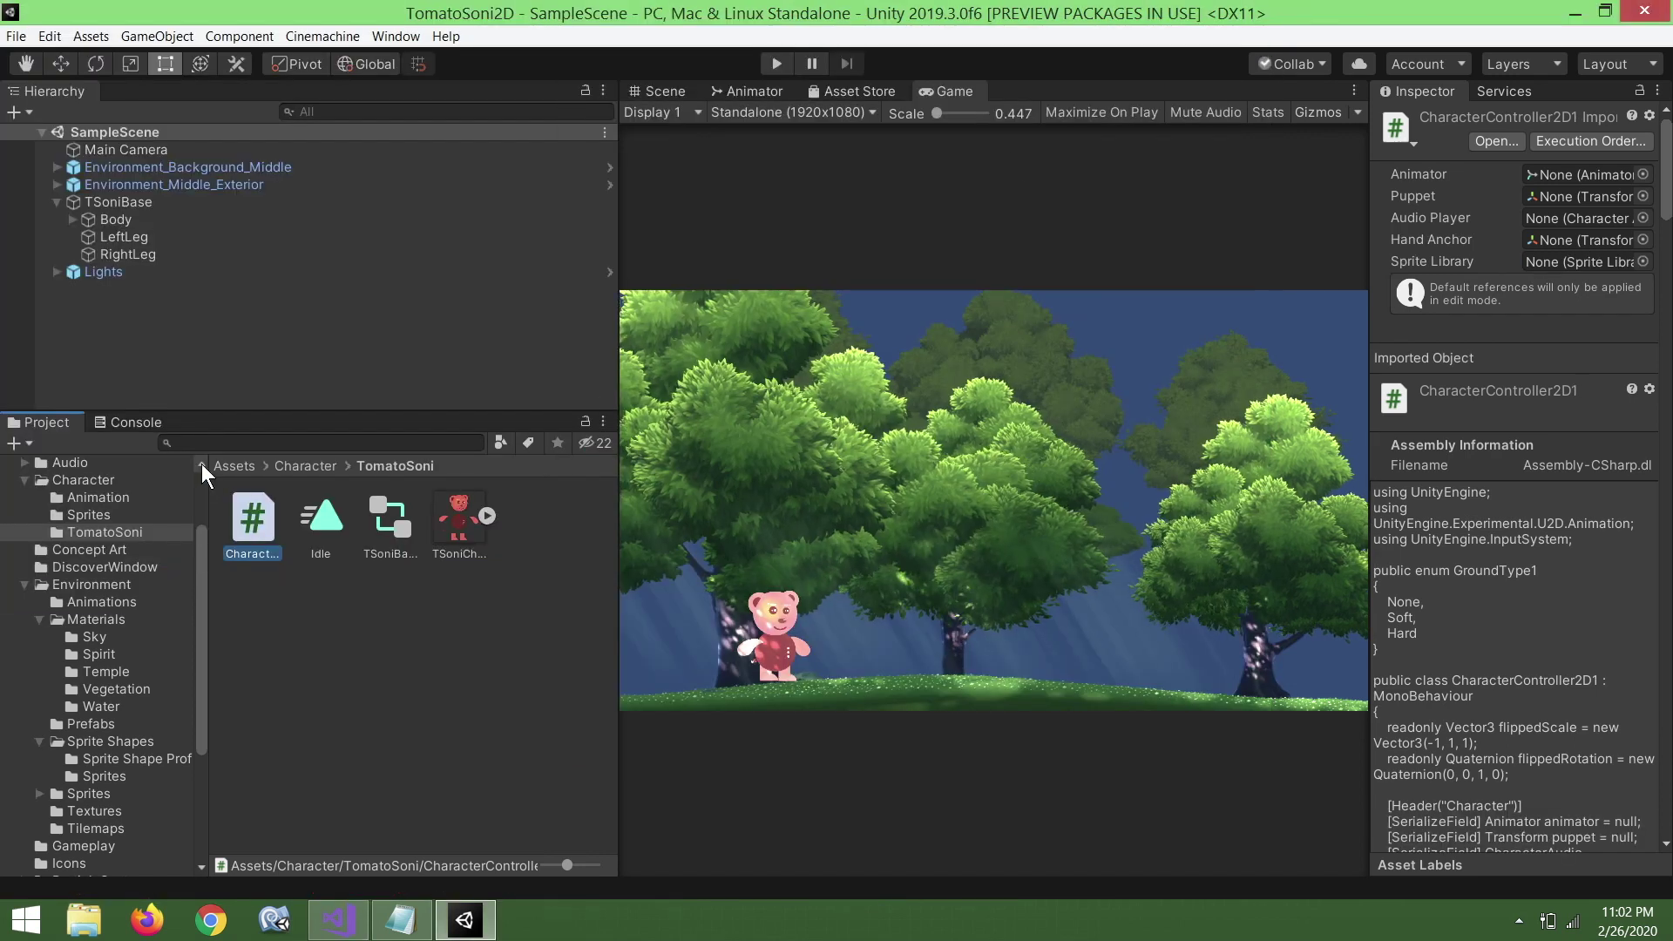
Check the Console for compile errors, then return to Project and select TSoniBase.
left_click(130, 423)
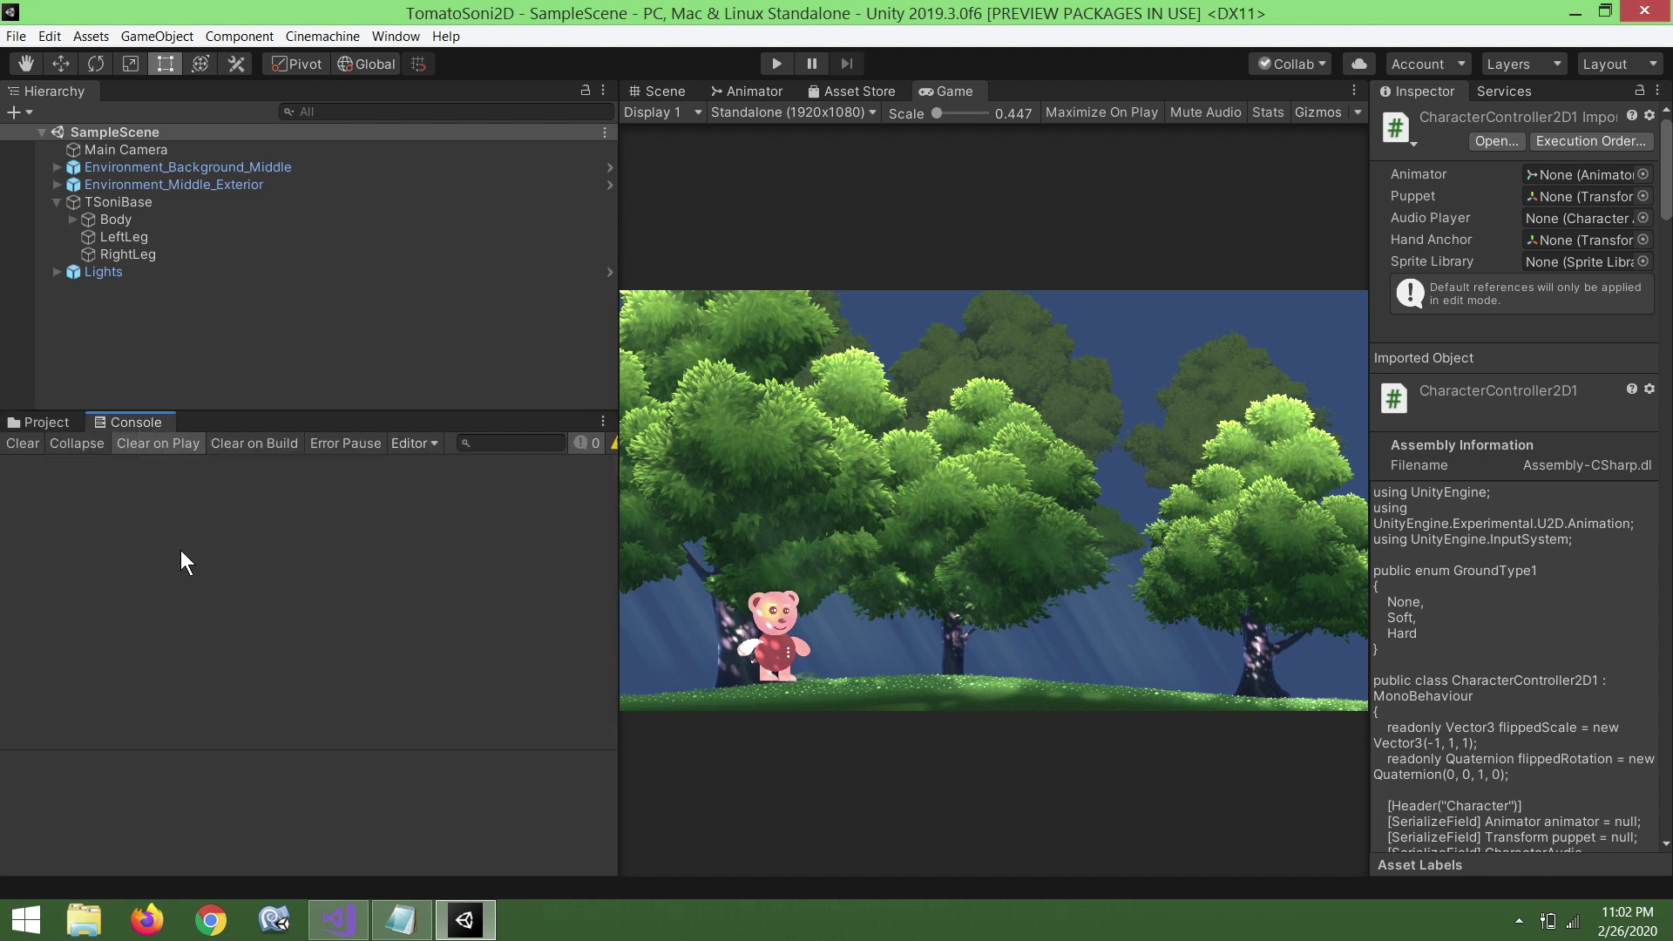
left_click(44, 424)
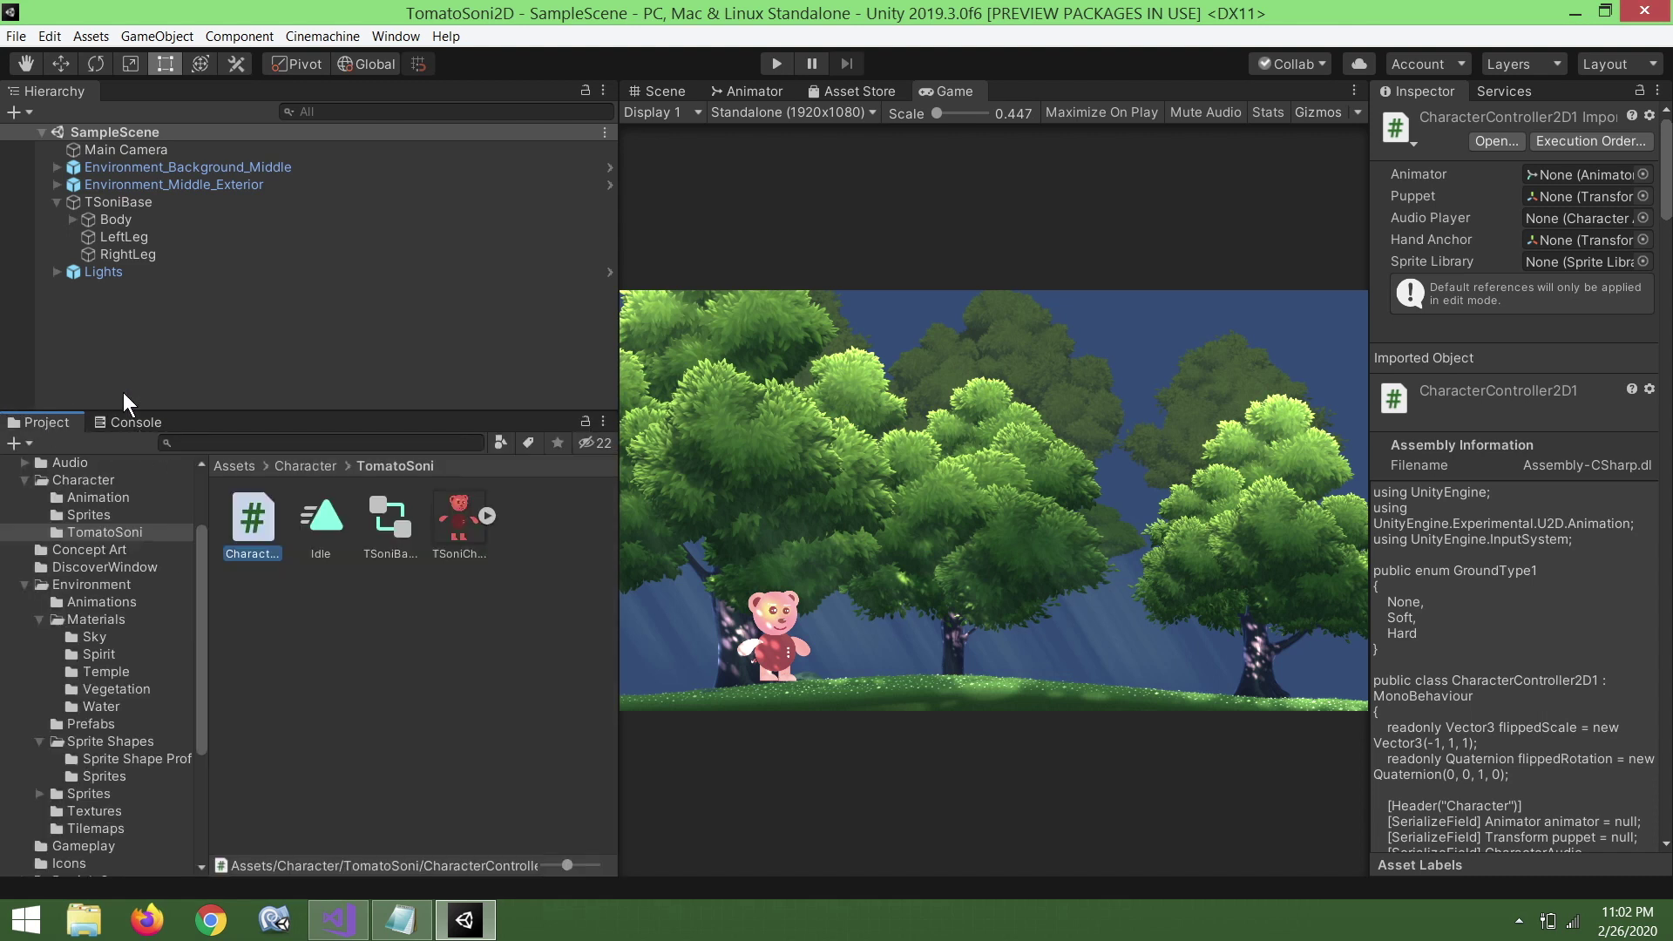
left_click(135, 201)
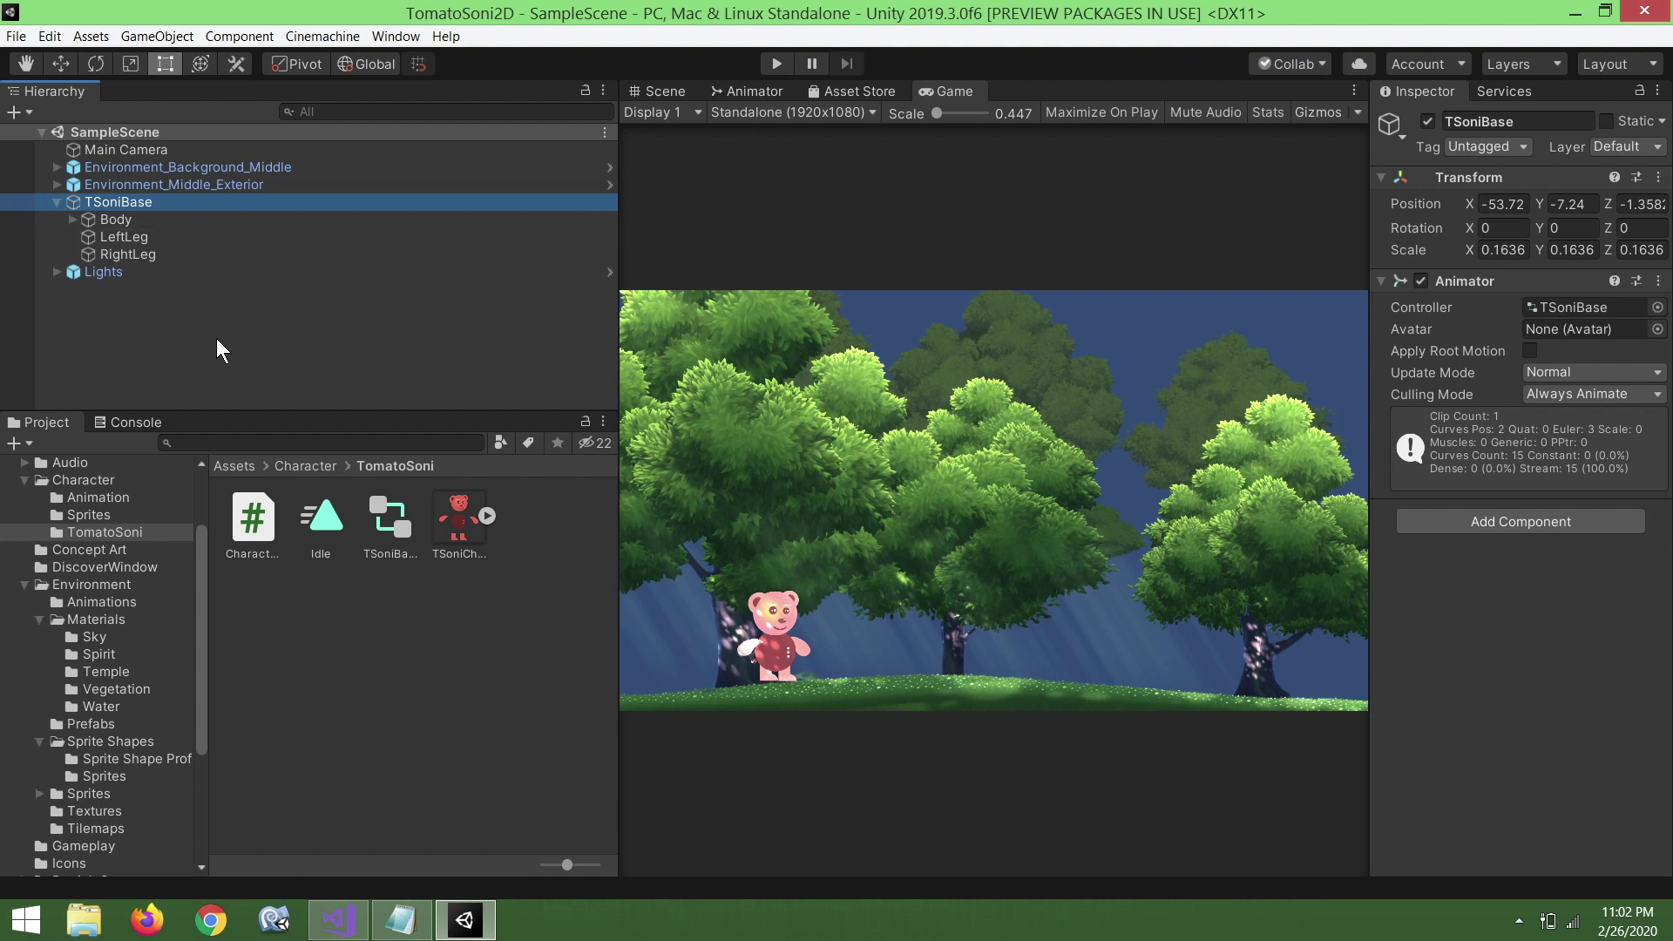
Drop CharacterController2D1 onto TSoniBase's Inspector as a component, widen the Inspector, and save.
left_click_drag(258, 536, 1485, 567)
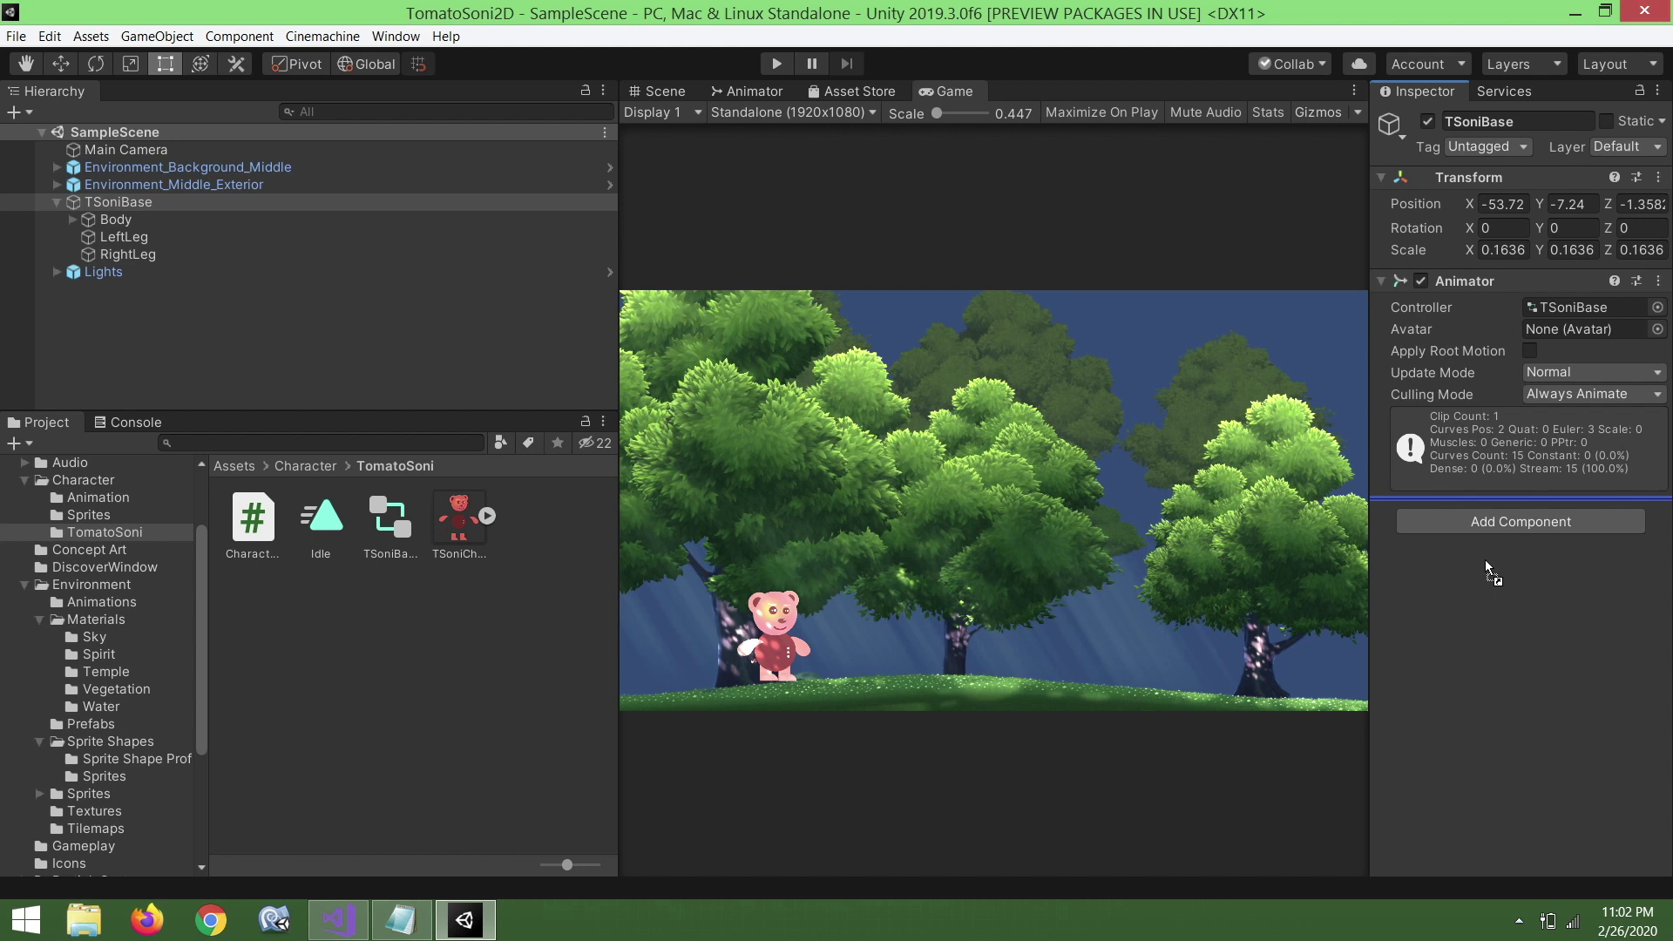
left_click_drag(1485, 565, 1485, 565)
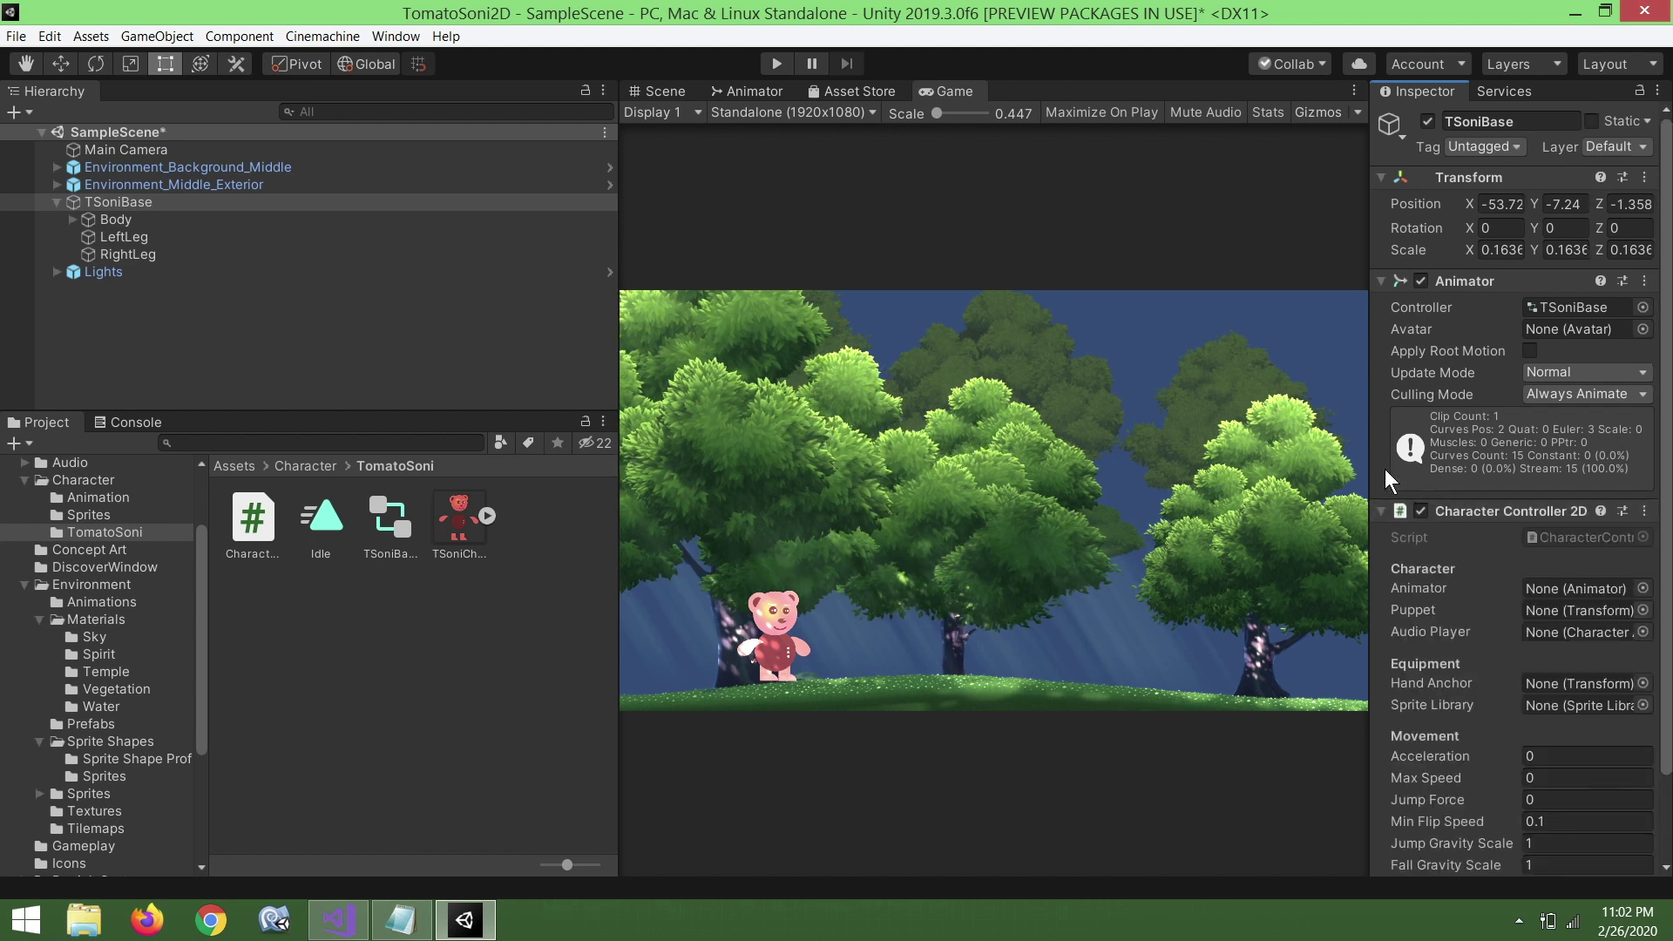
left_click_drag(1374, 486, 996, 474)
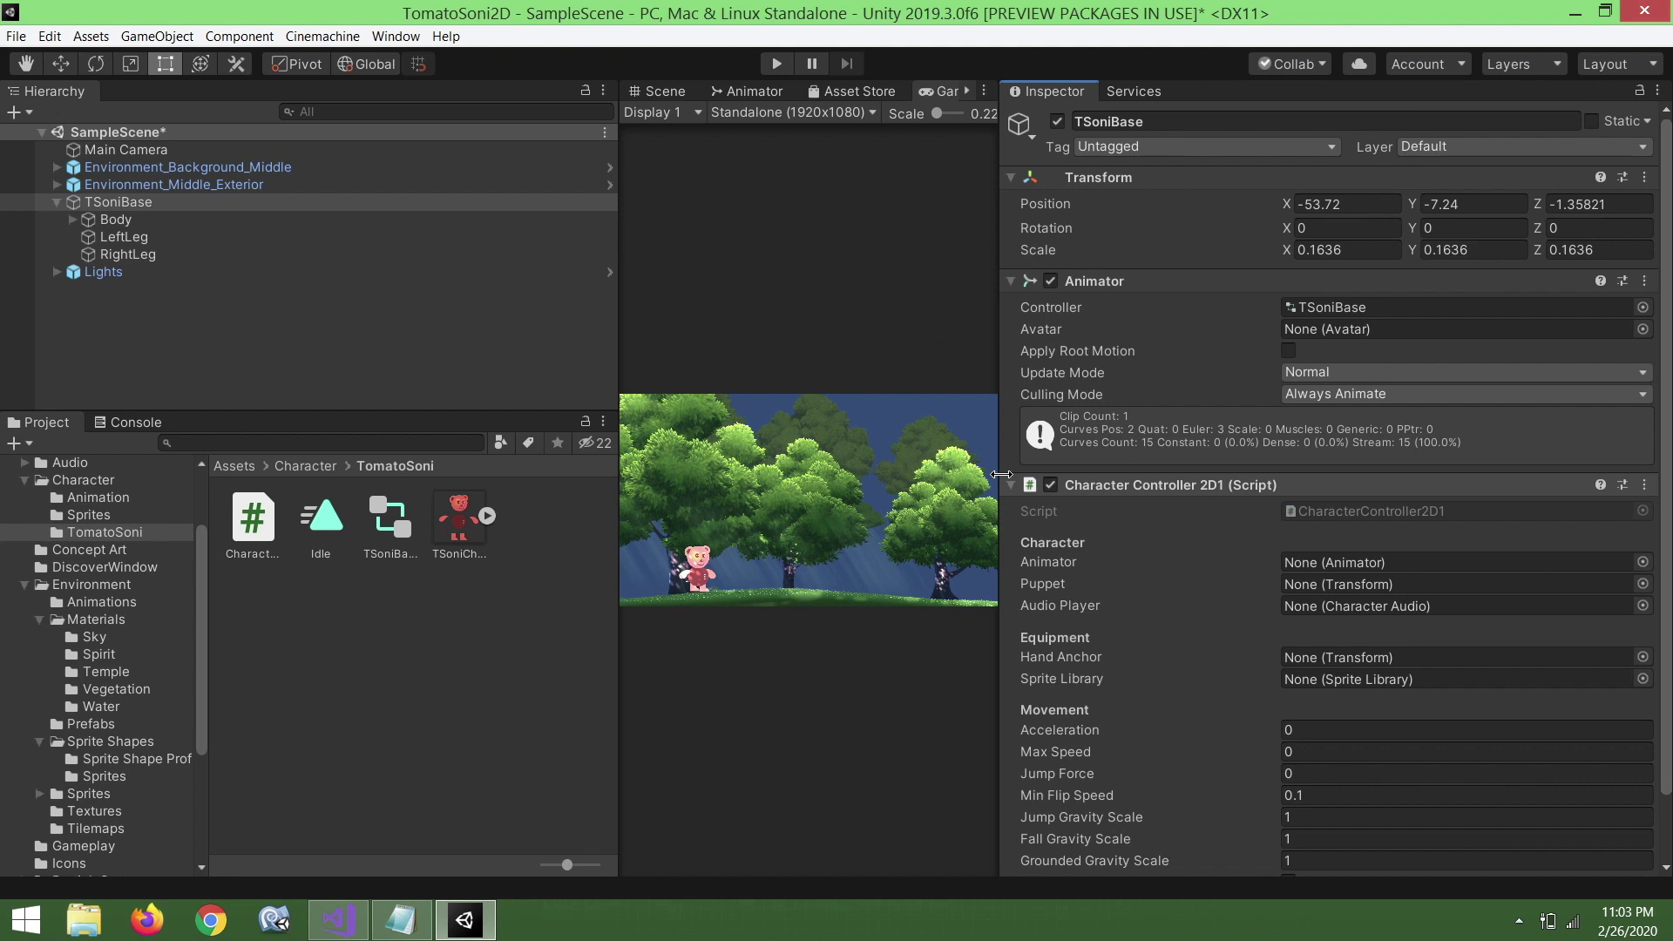
key("ctrl+s")
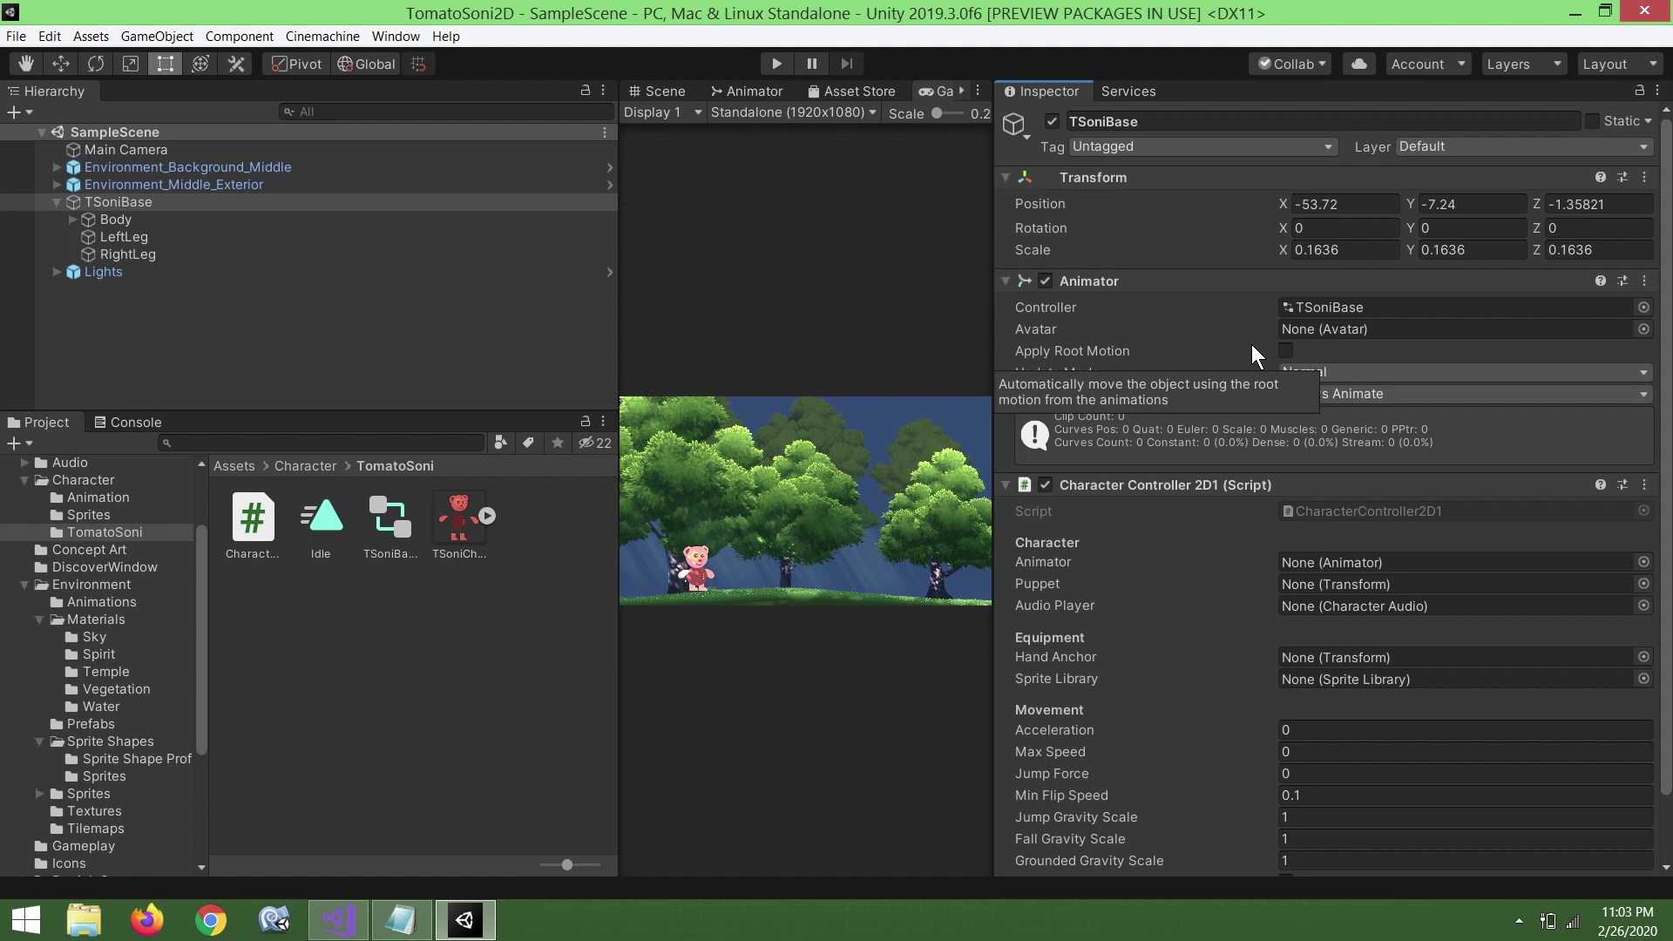
Create an empty child under TSoniBase named FullBody.
right_click(174, 200)
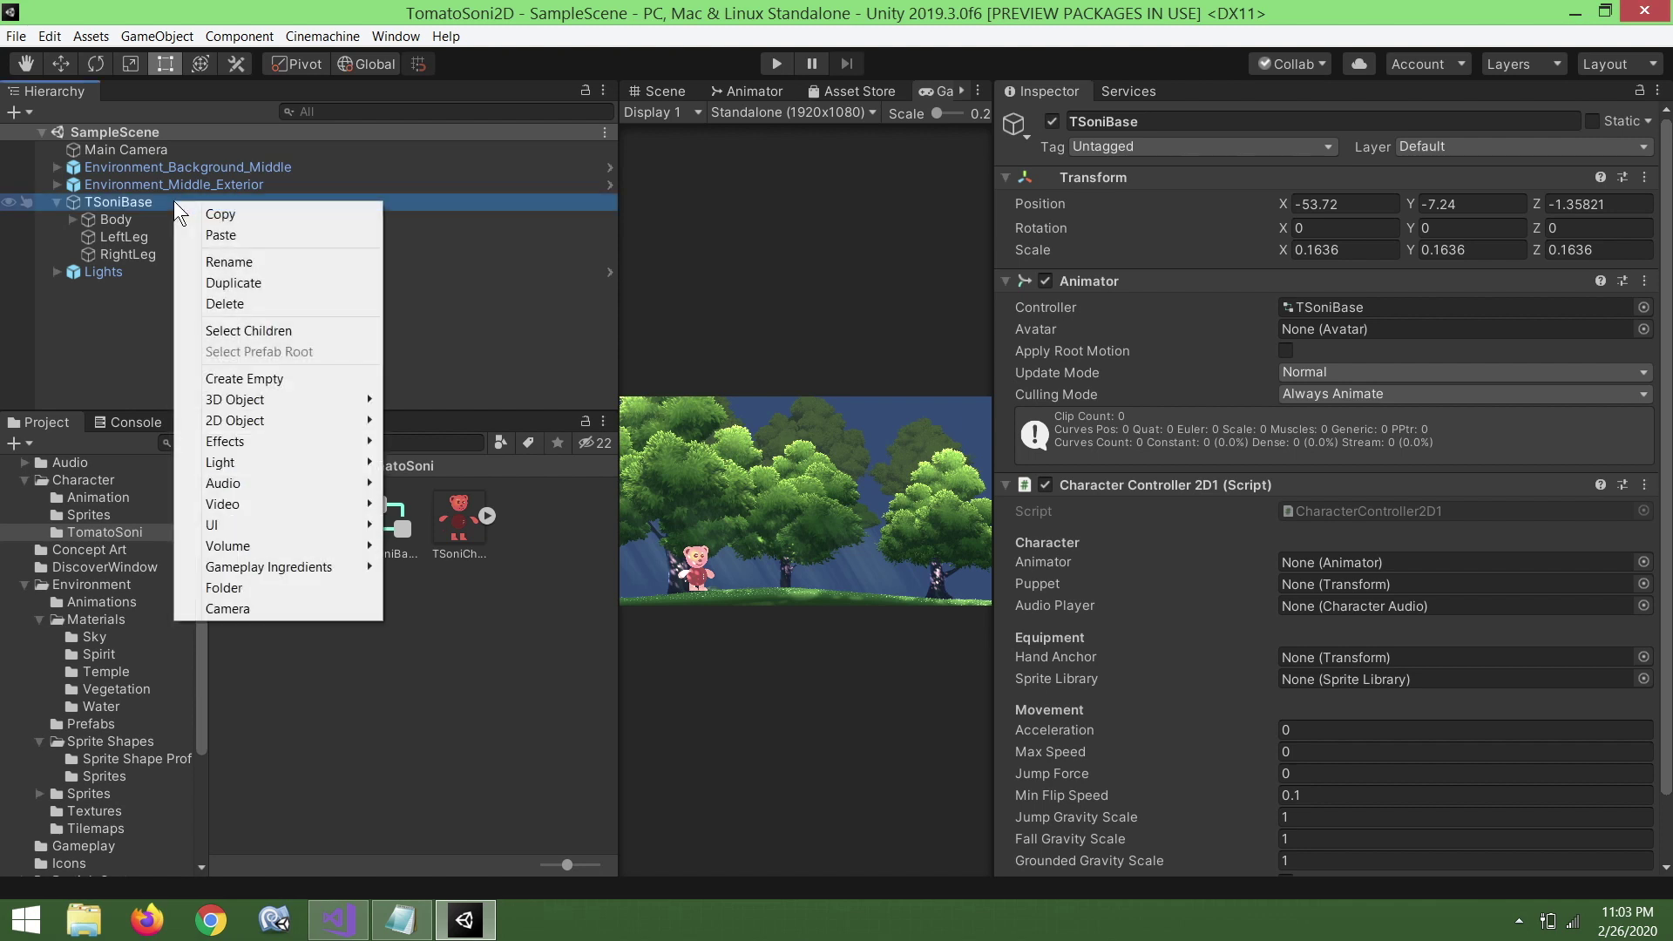
left_click(303, 376)
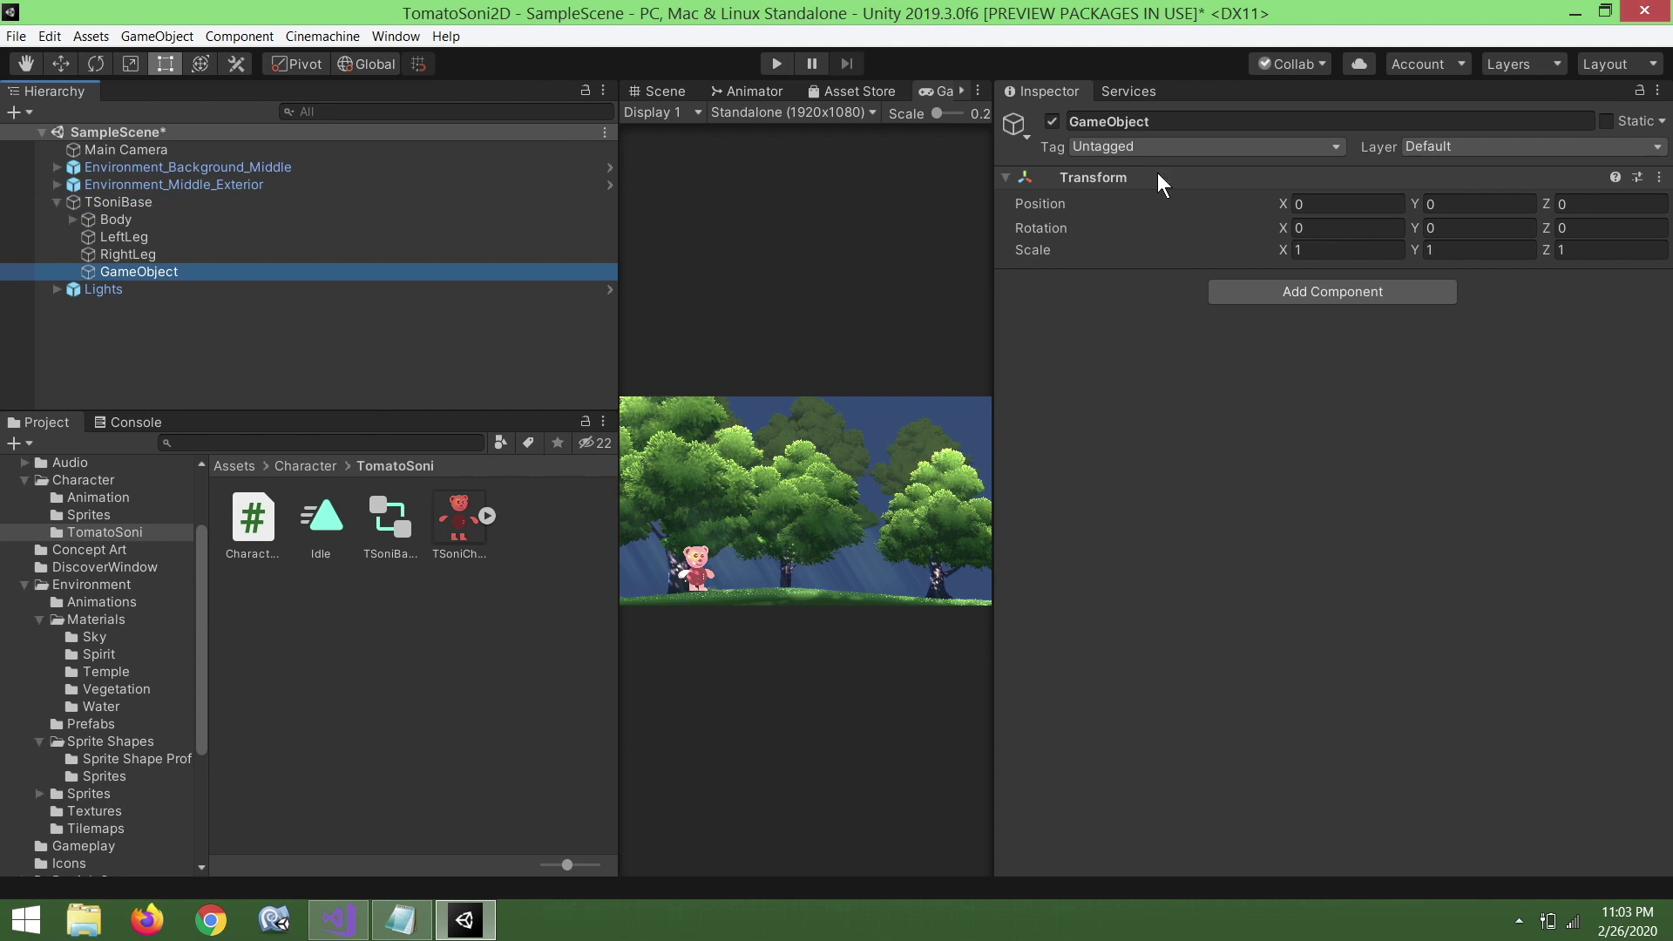
left_click(1246, 120)
type("FullBody")
key("Return")
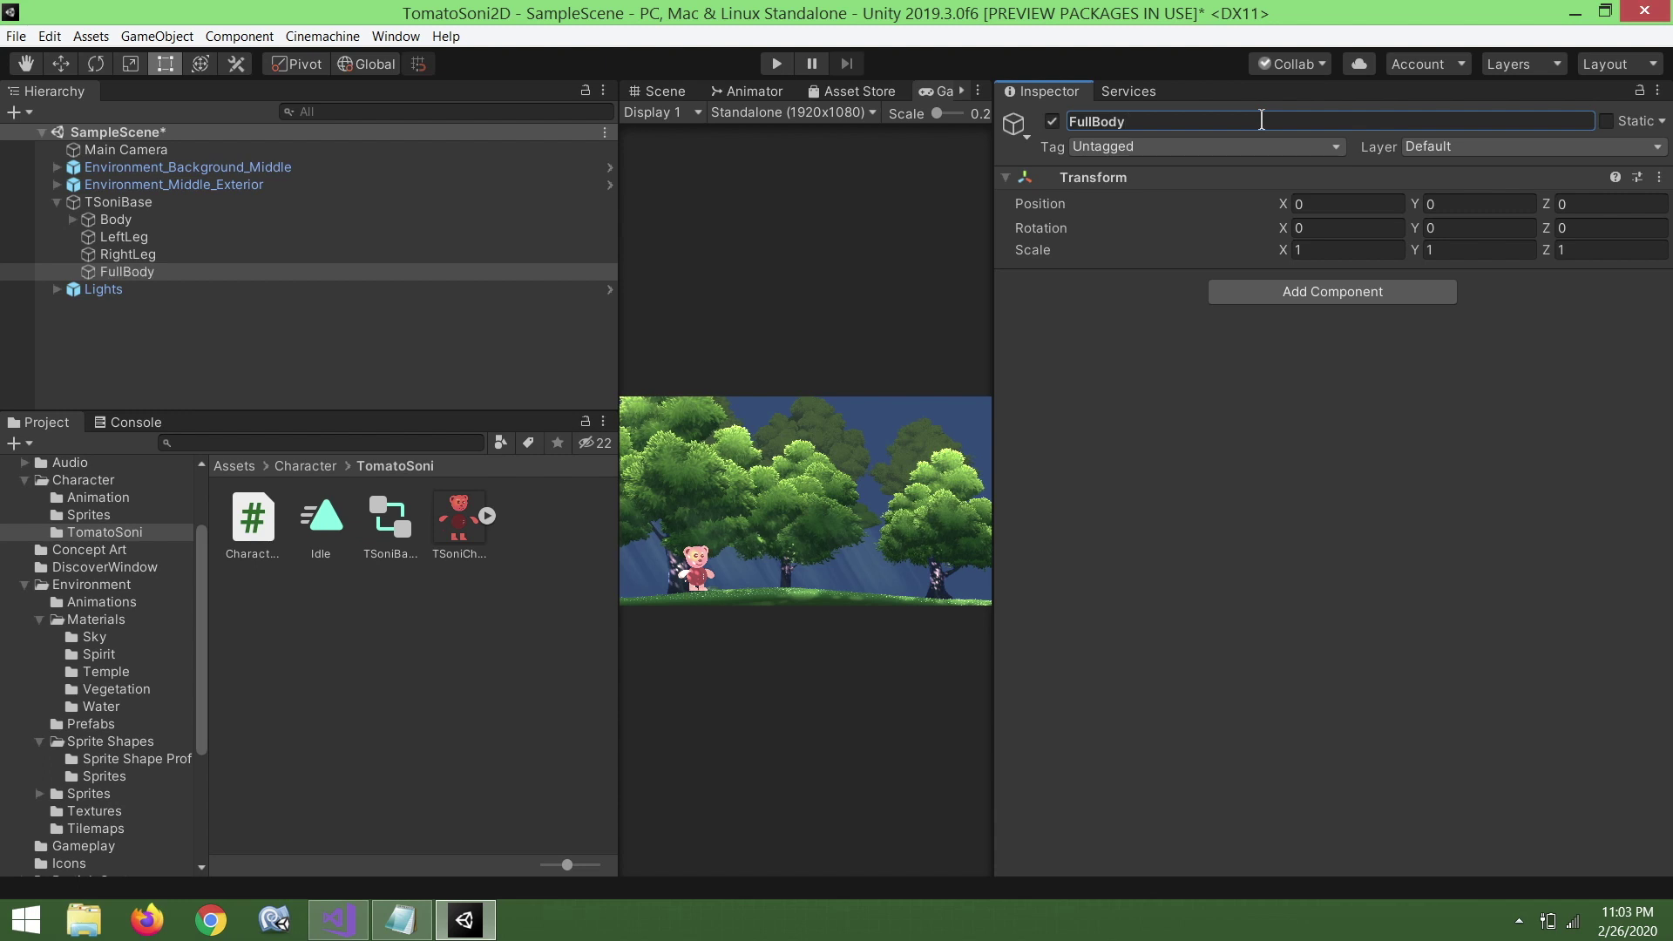
Move Body, LeftLeg and RightLeg into FullBody, save, and reselect TSoniBase.
left_click(337, 220)
left_click(336, 237, "ctrl")
left_click(334, 265, "ctrl")
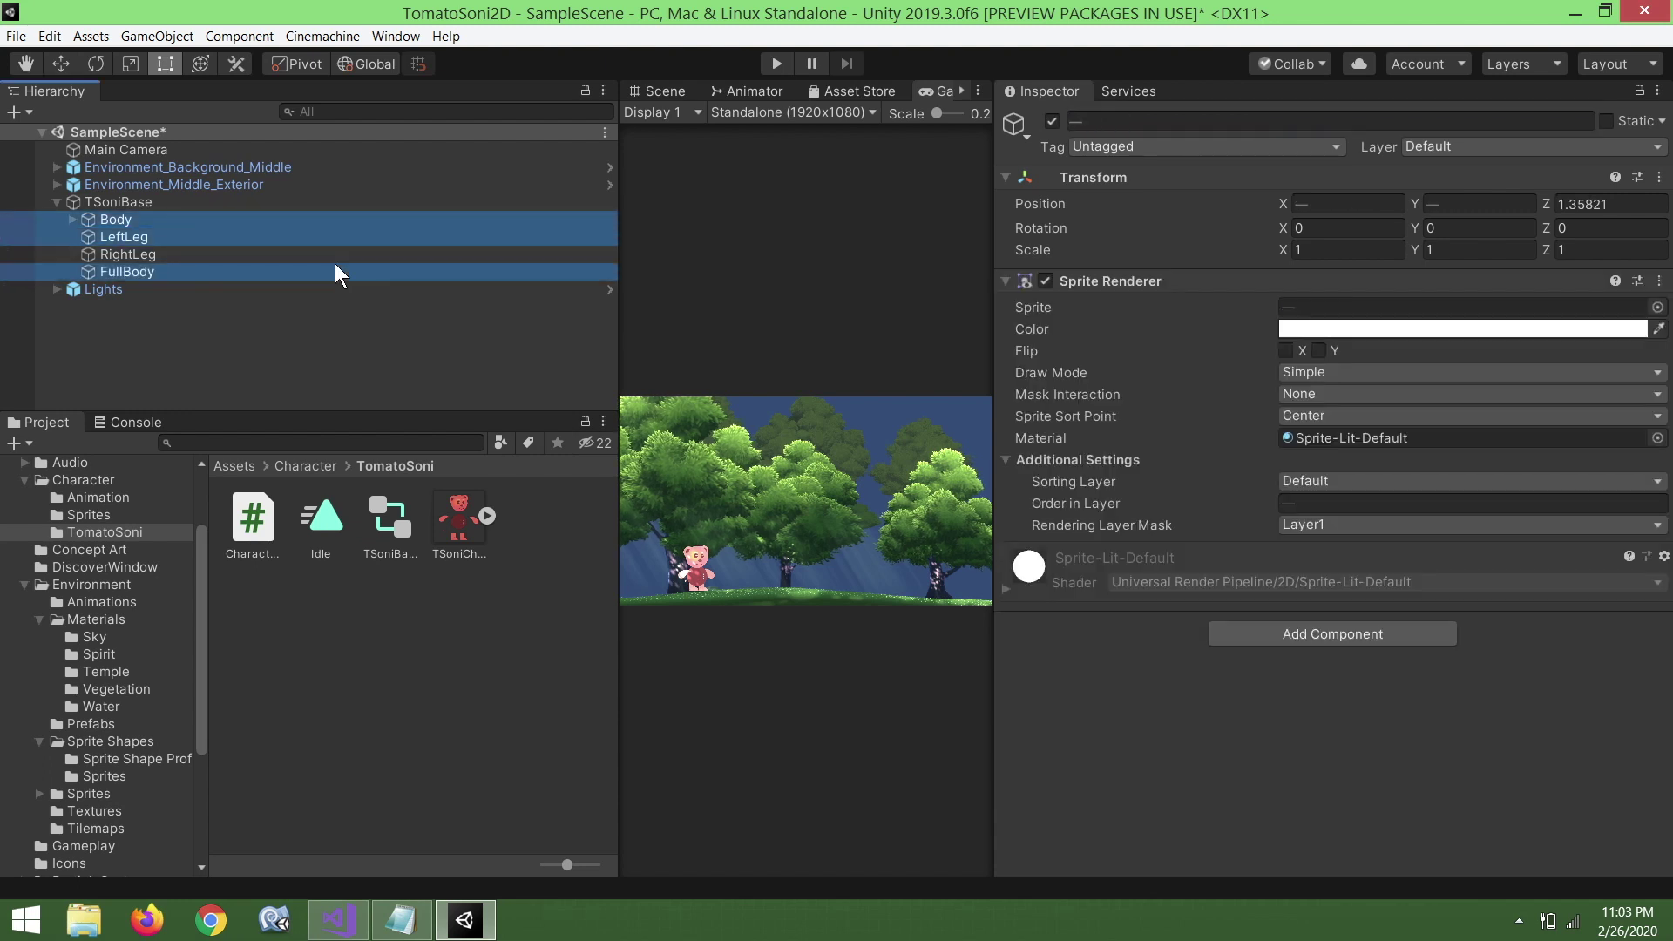
left_click(335, 257, "ctrl")
left_click(335, 272, "ctrl")
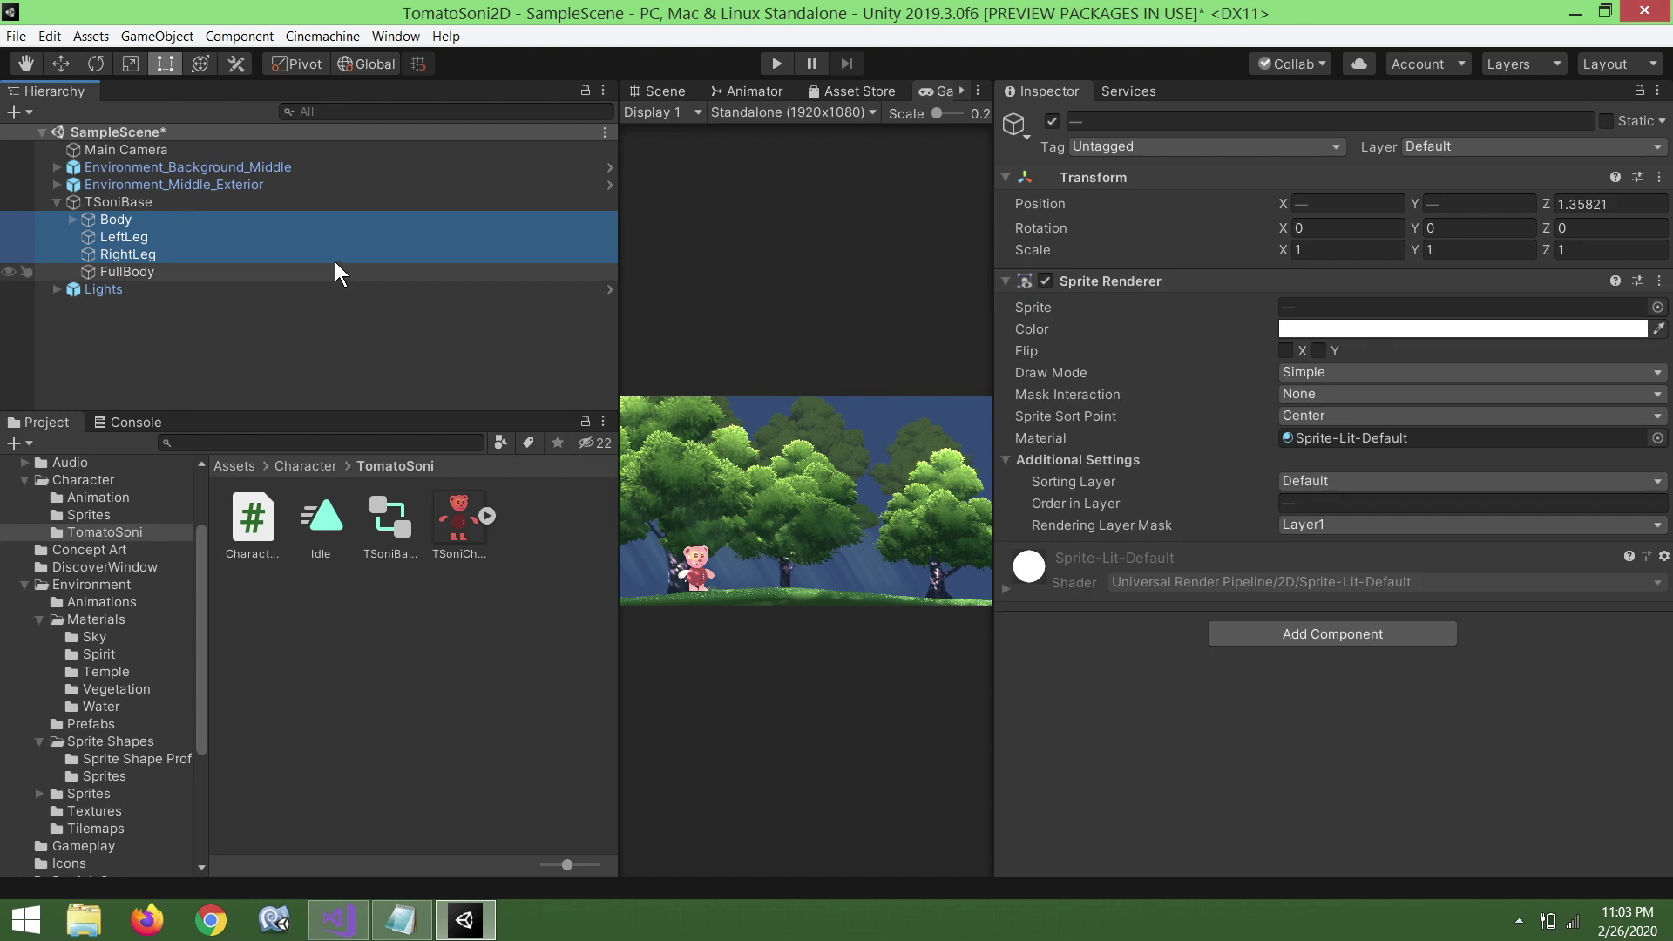
left_click_drag(307, 234, 303, 277)
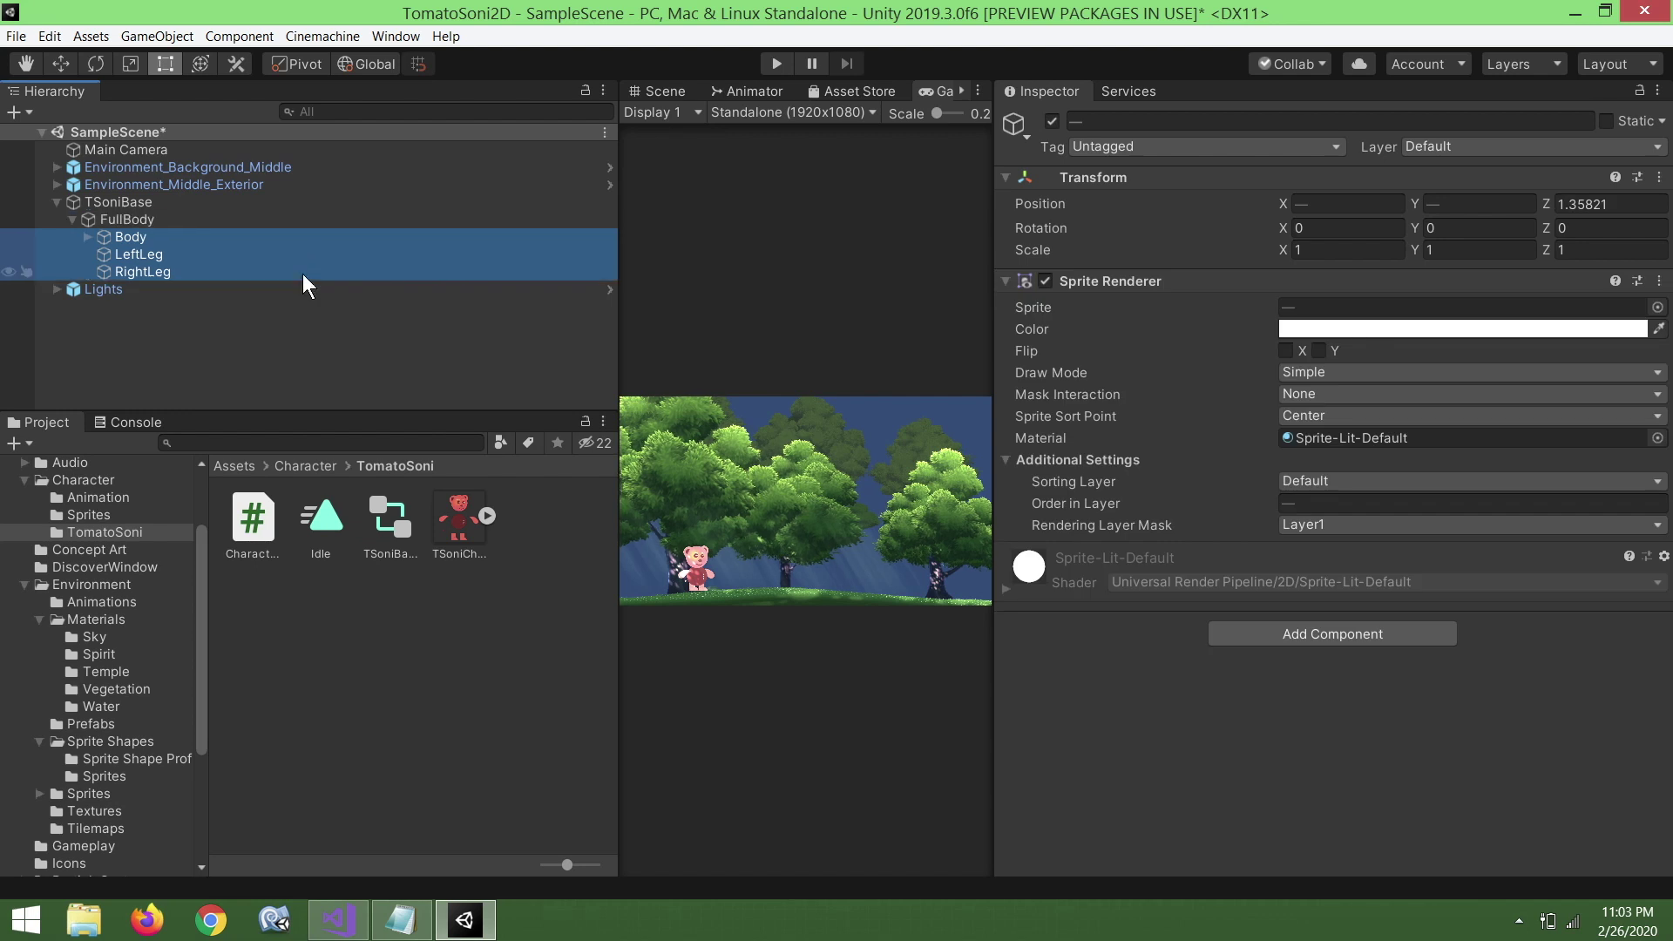
key("ctrl+s")
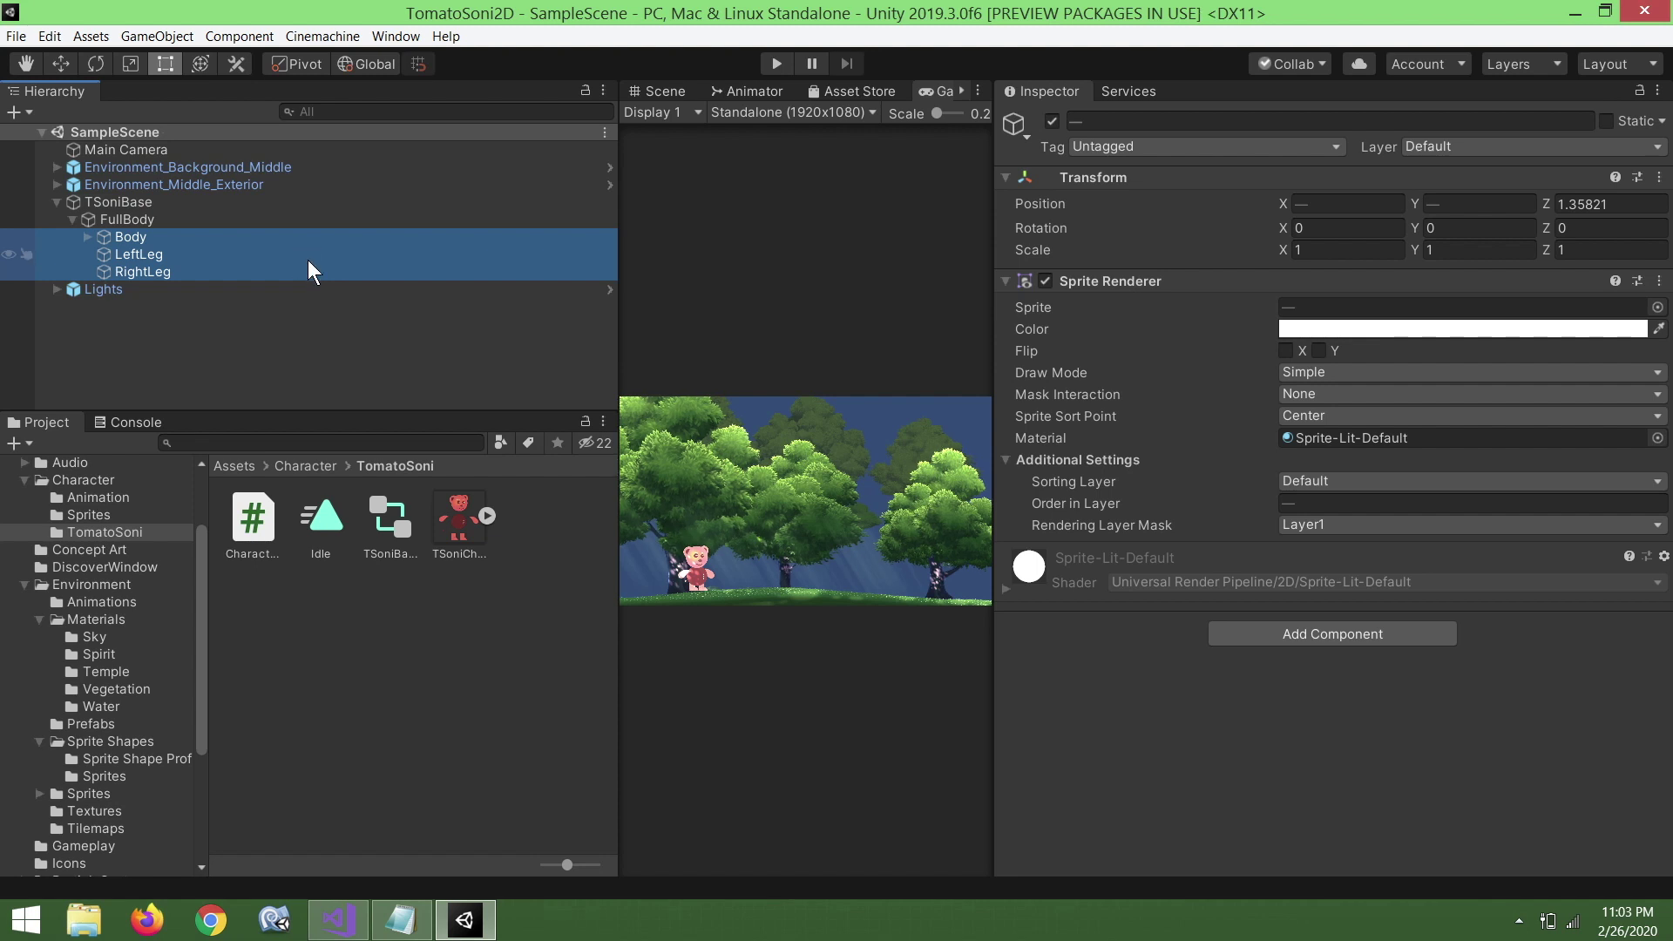
left_click(312, 220)
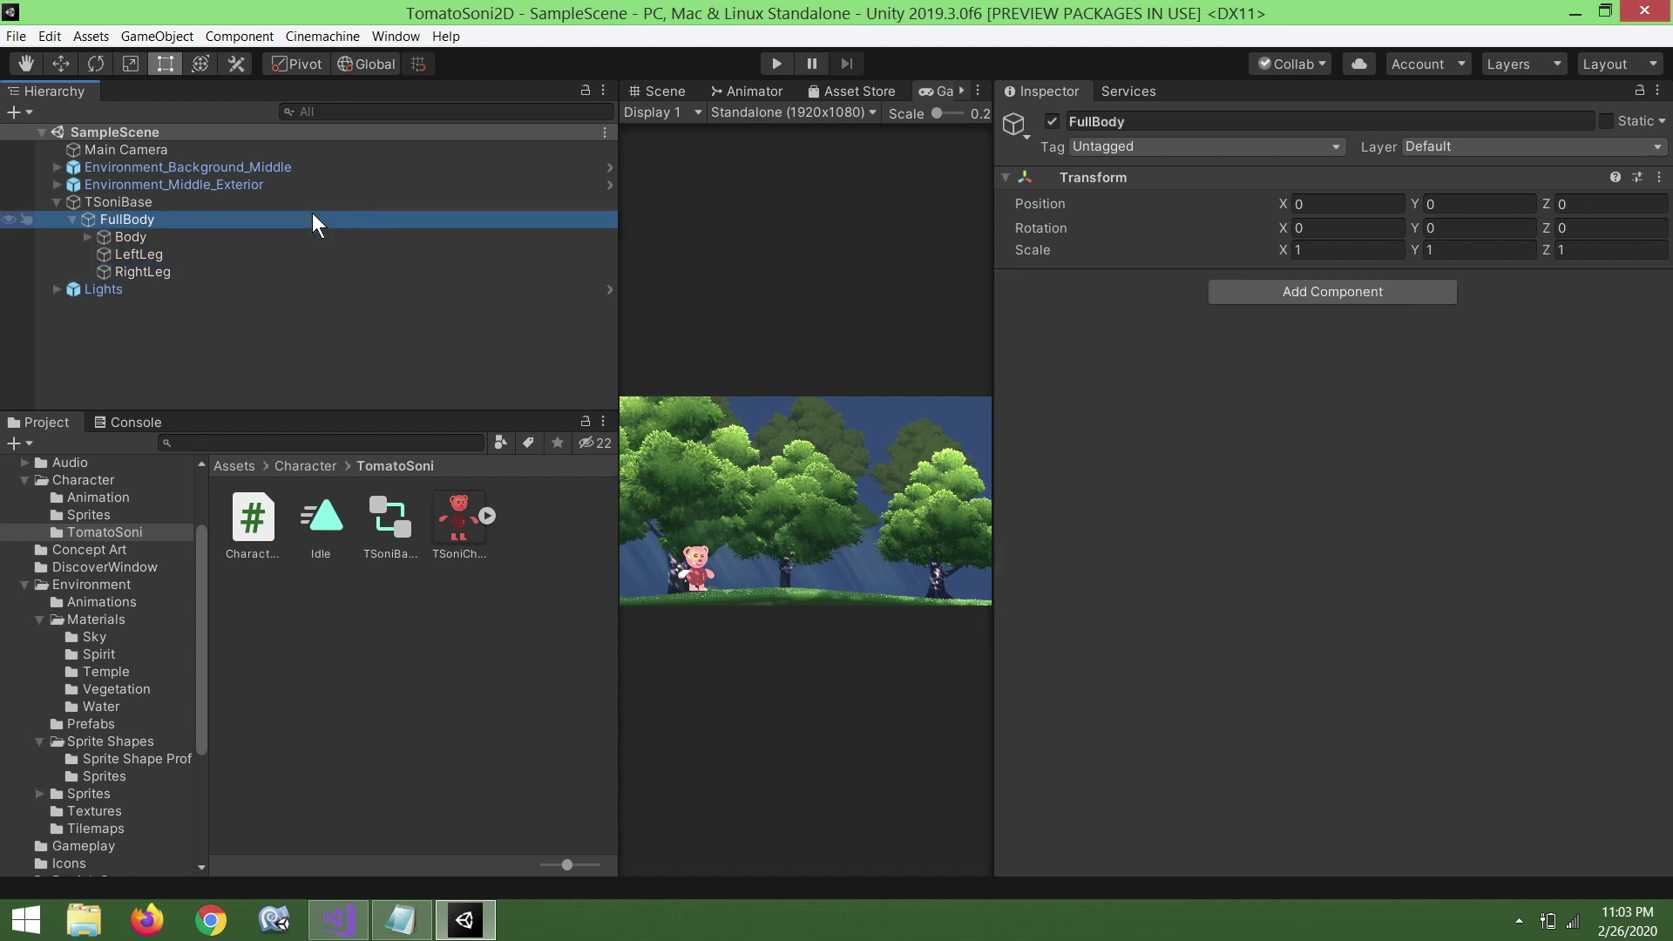
left_click(311, 205)
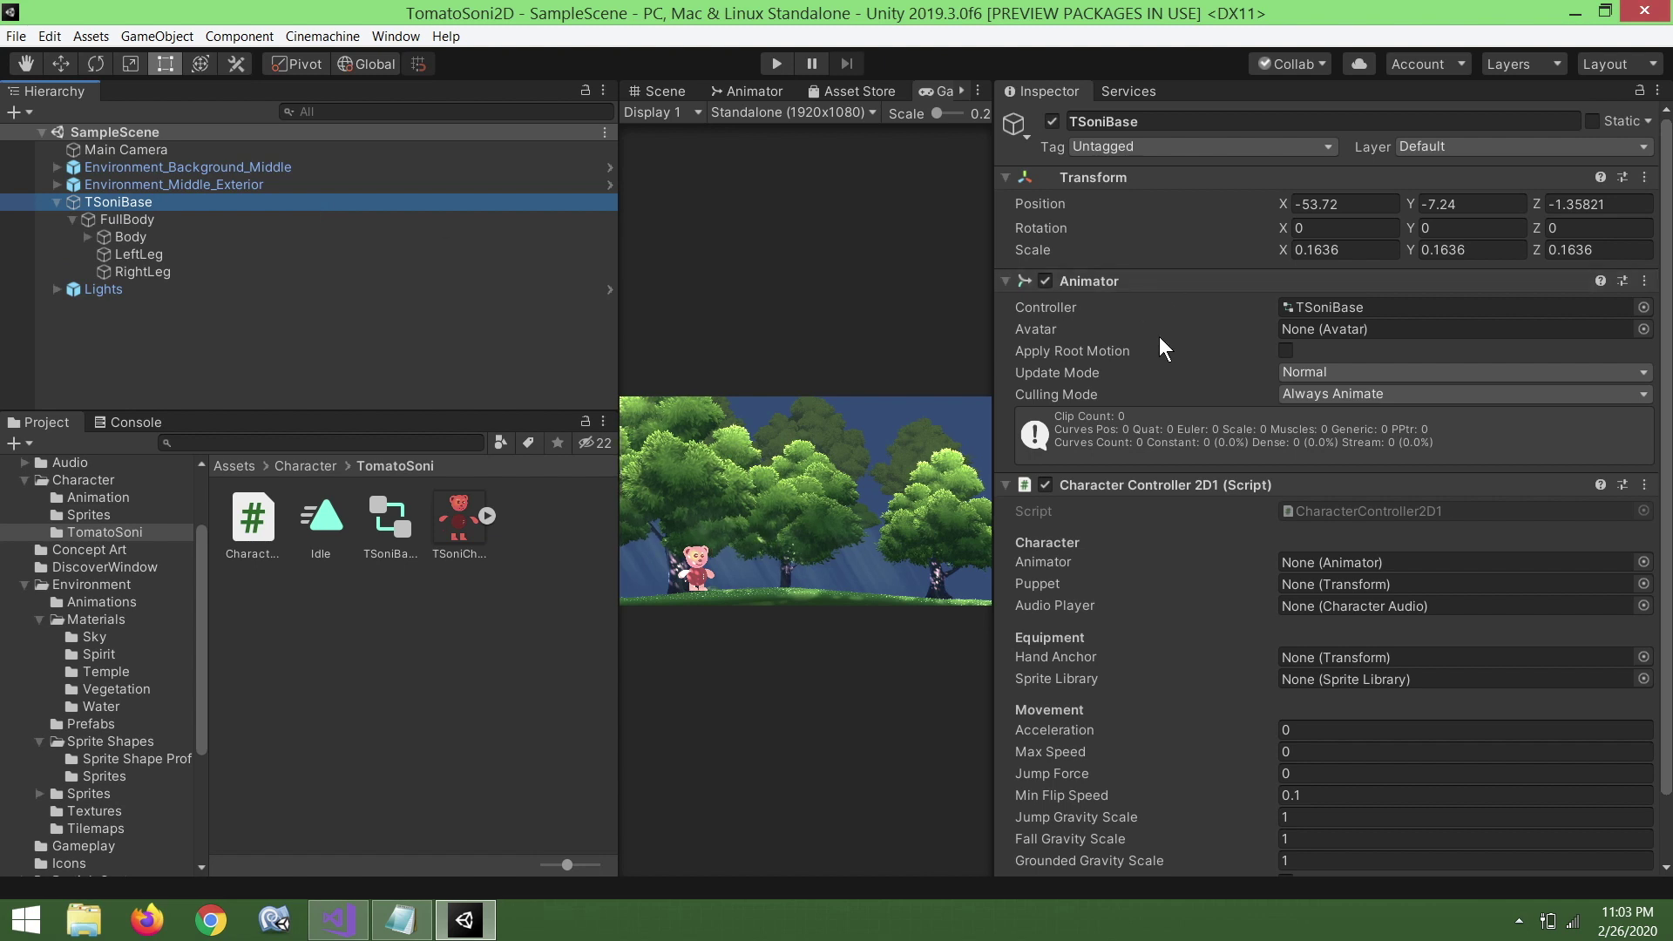
Assign FullBody as Puppet and TSoniBase as Animator on Character Controller 2D1, save, and return to Visual Studio.
mouse_move(1158, 343)
scroll(1609, 343, "down", 2)
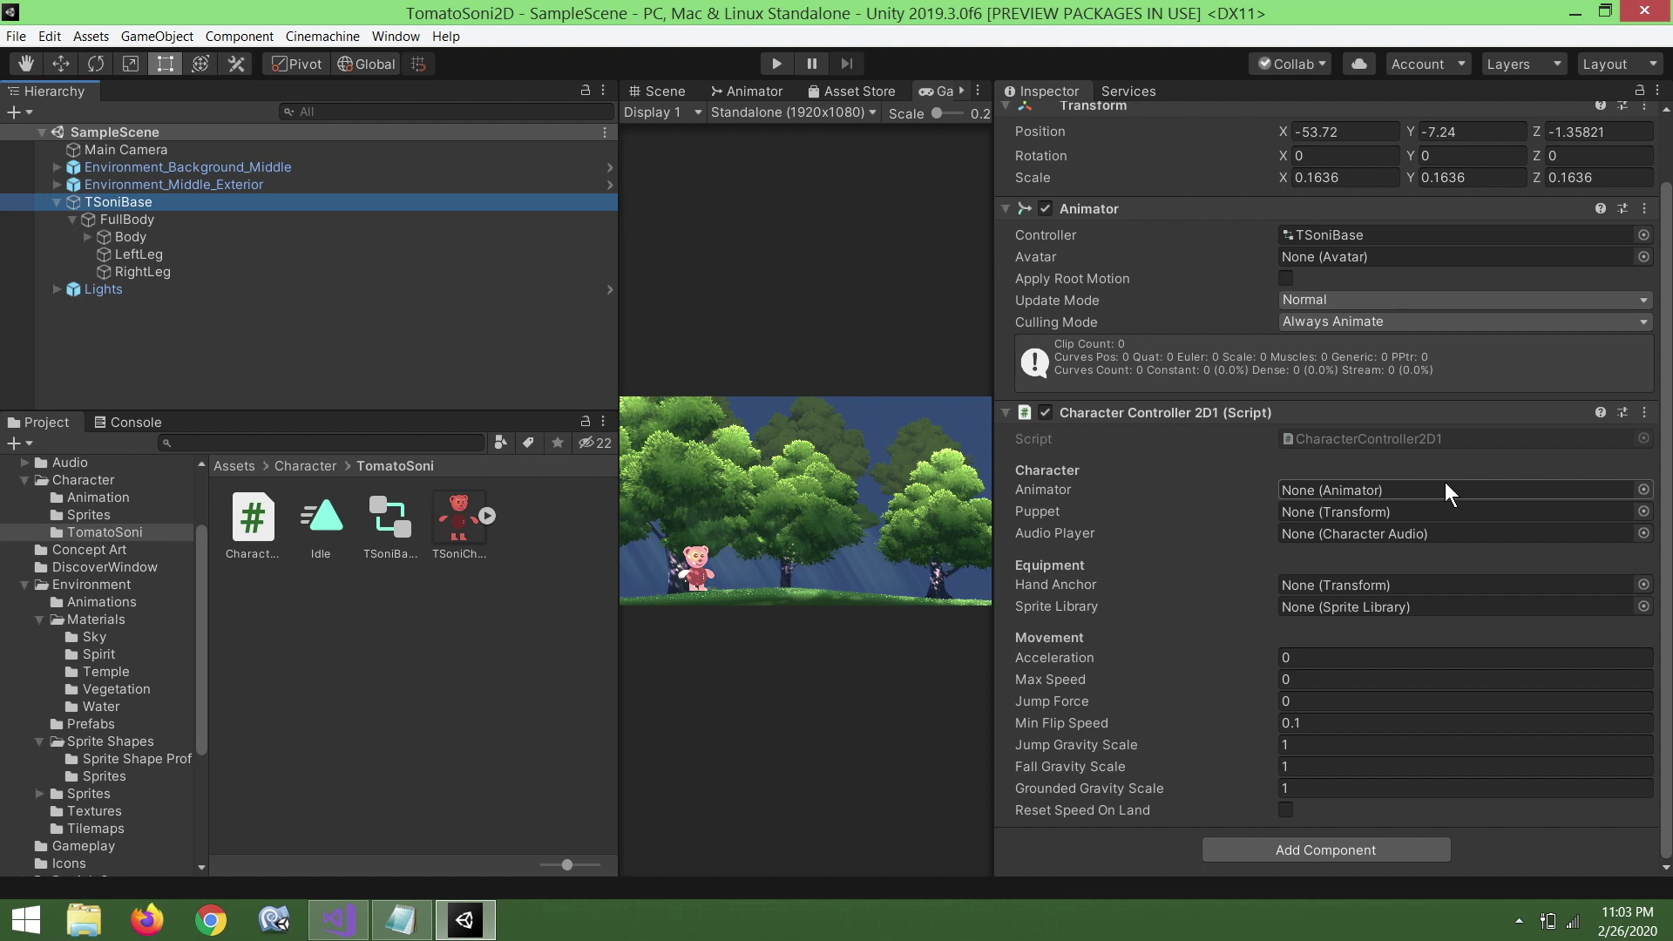
mouse_move(159, 218)
left_mouse_down()
mouse_move(1357, 497)
mouse_move(1351, 513)
left_mouse_up()
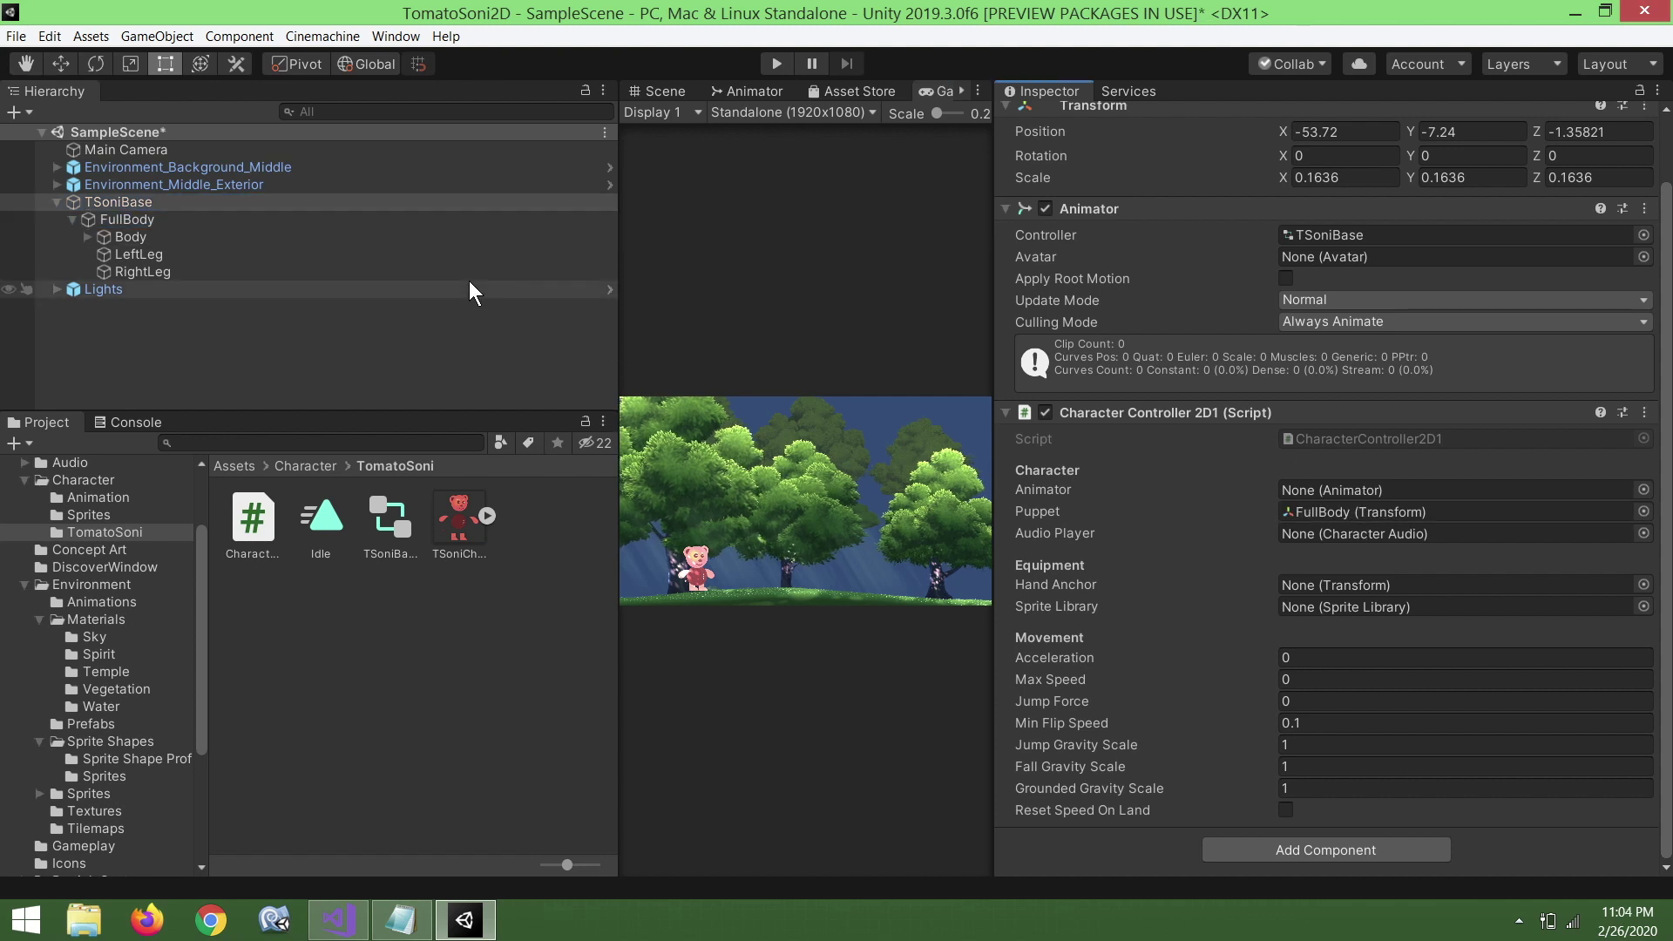
left_click_drag(291, 201, 1346, 494)
key("ctrl+s")
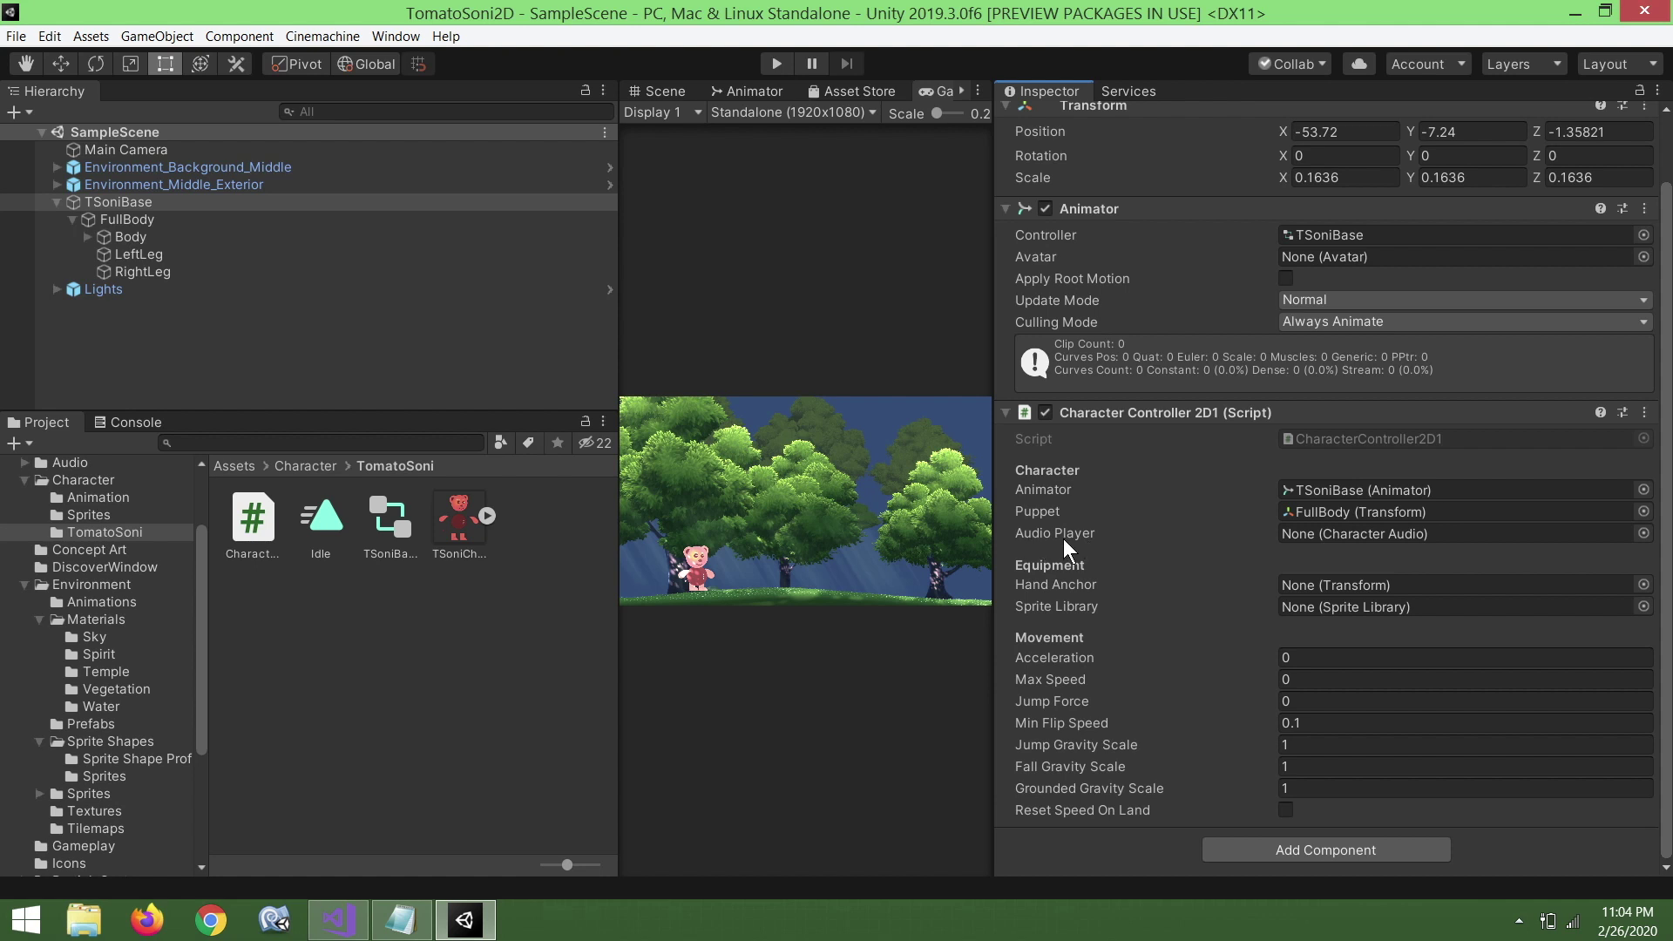
left_click(338, 919)
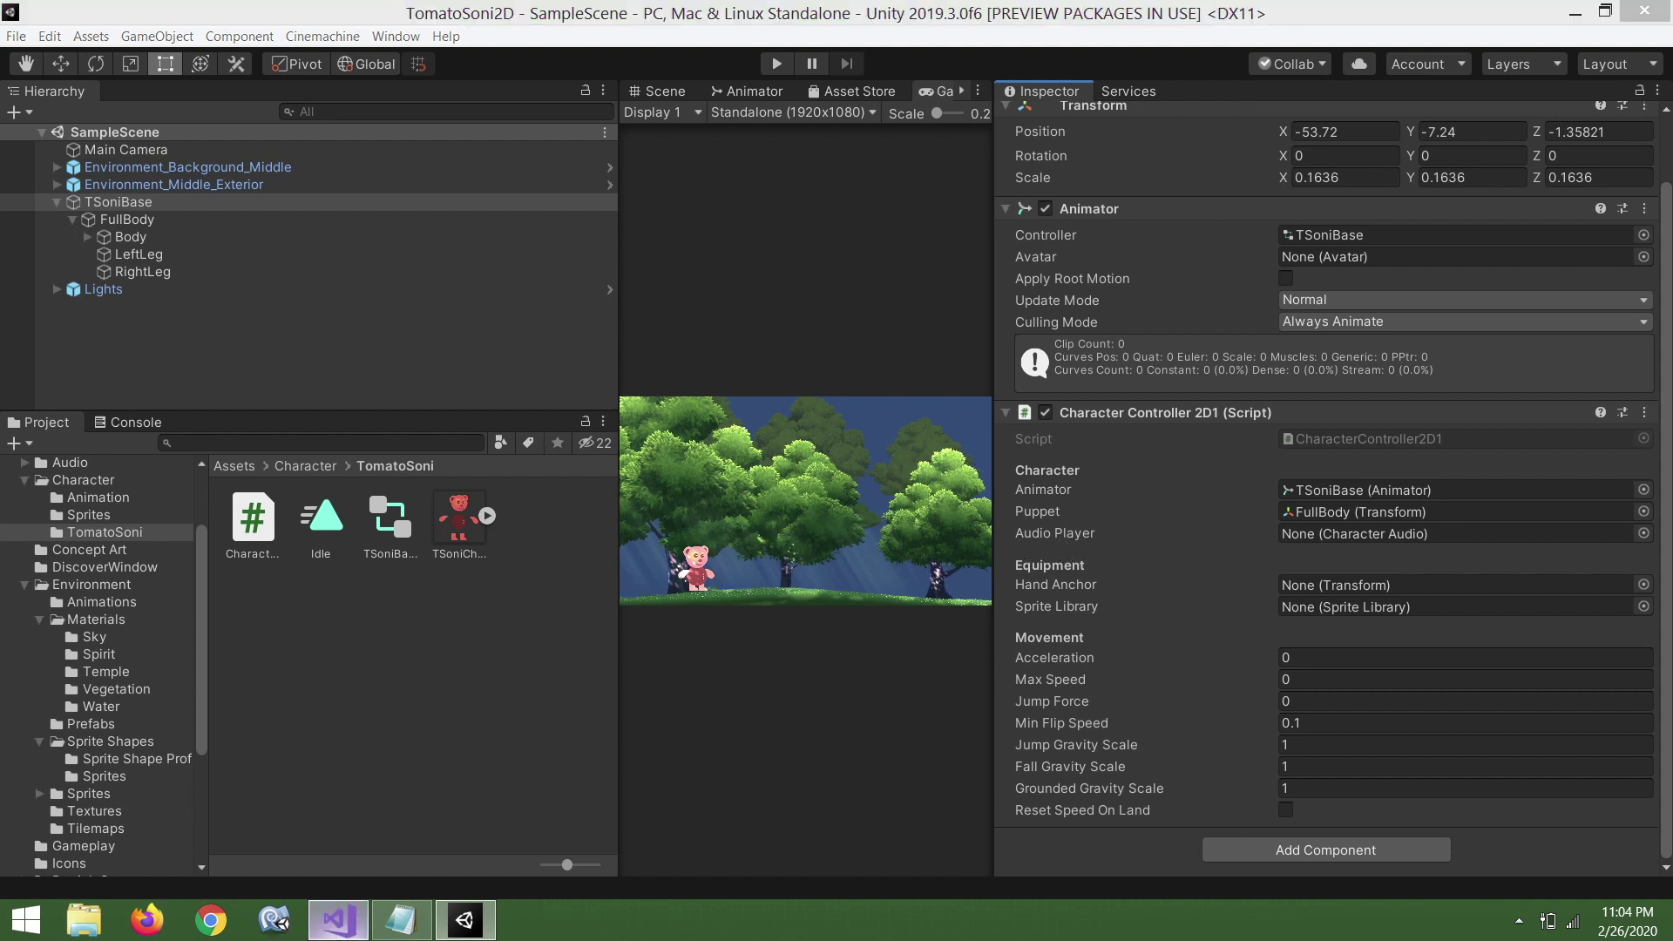
scroll(411, 315, "up", 20)
scroll(427, 323, "up", 18)
Delete the audioPlayer field declaration on line 20 and switch back to Unity.
scroll(444, 329, "up", 10)
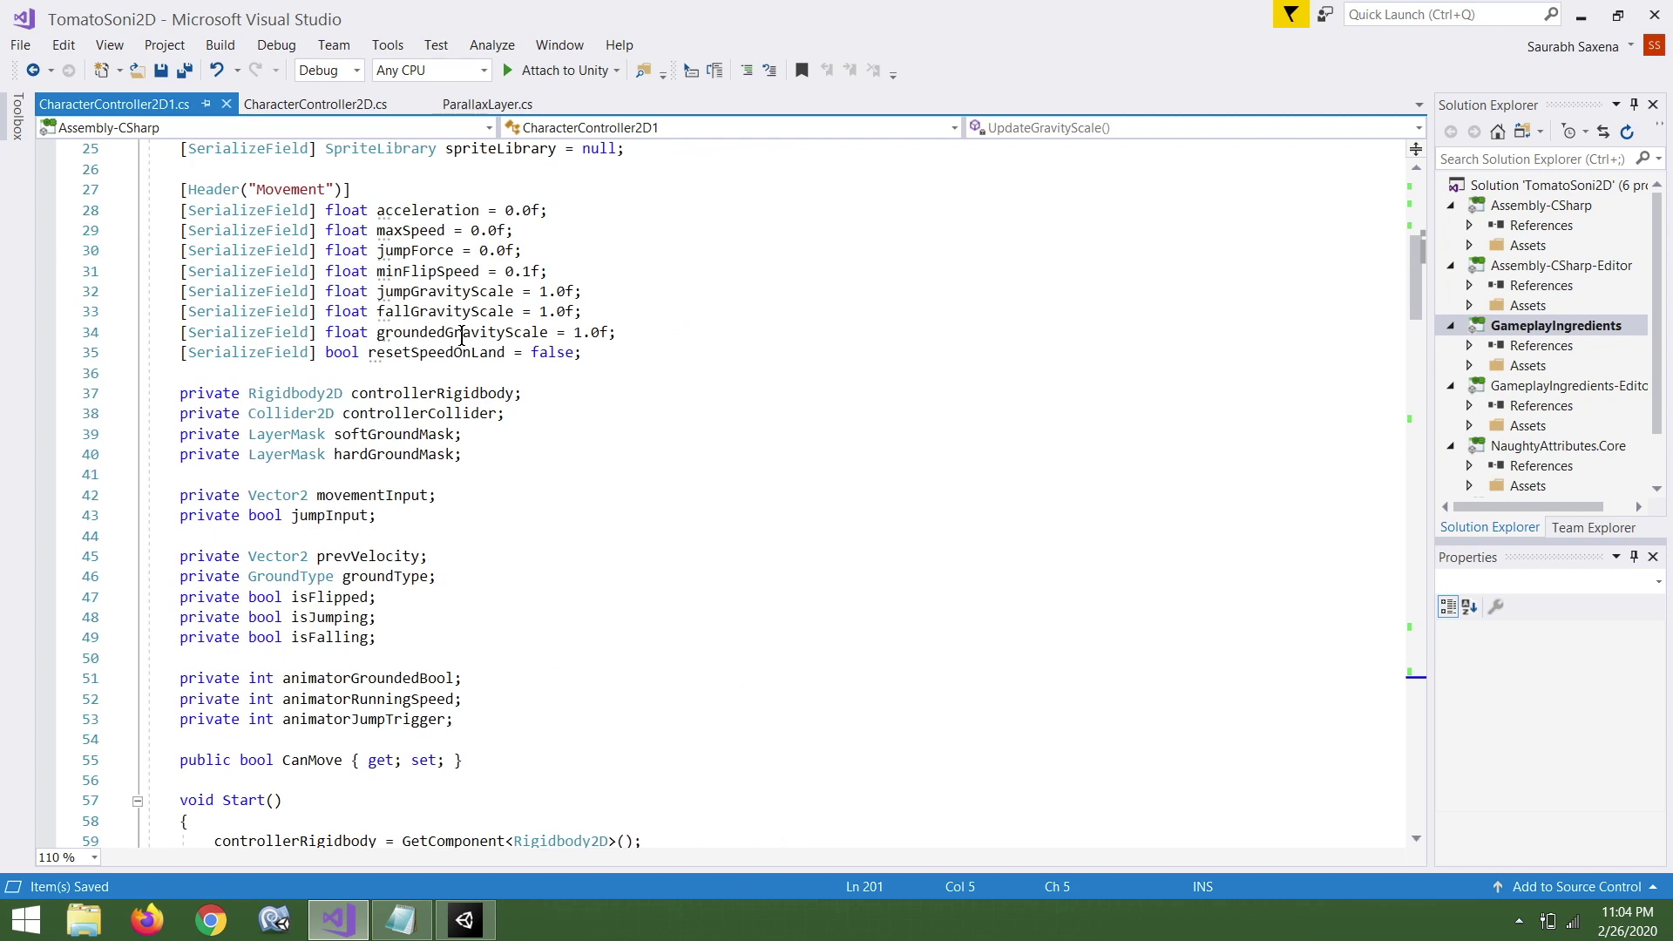
scroll(462, 335, "up", 9)
scroll(462, 335, "down", 3)
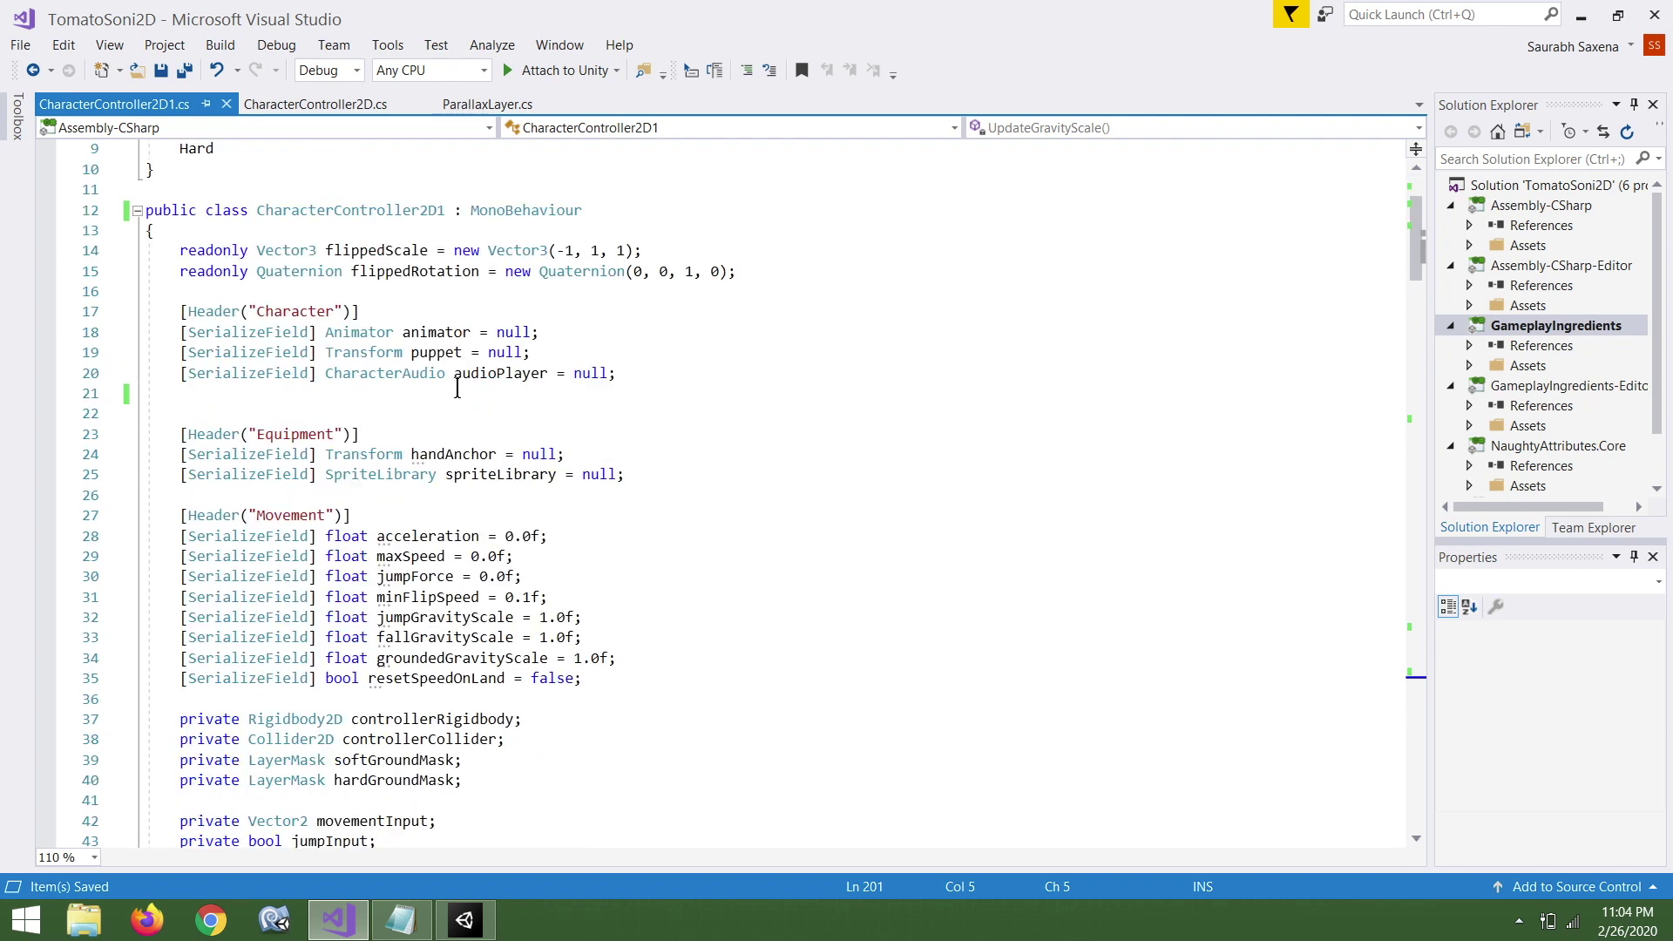
triple_click(462, 375)
key("Delete")
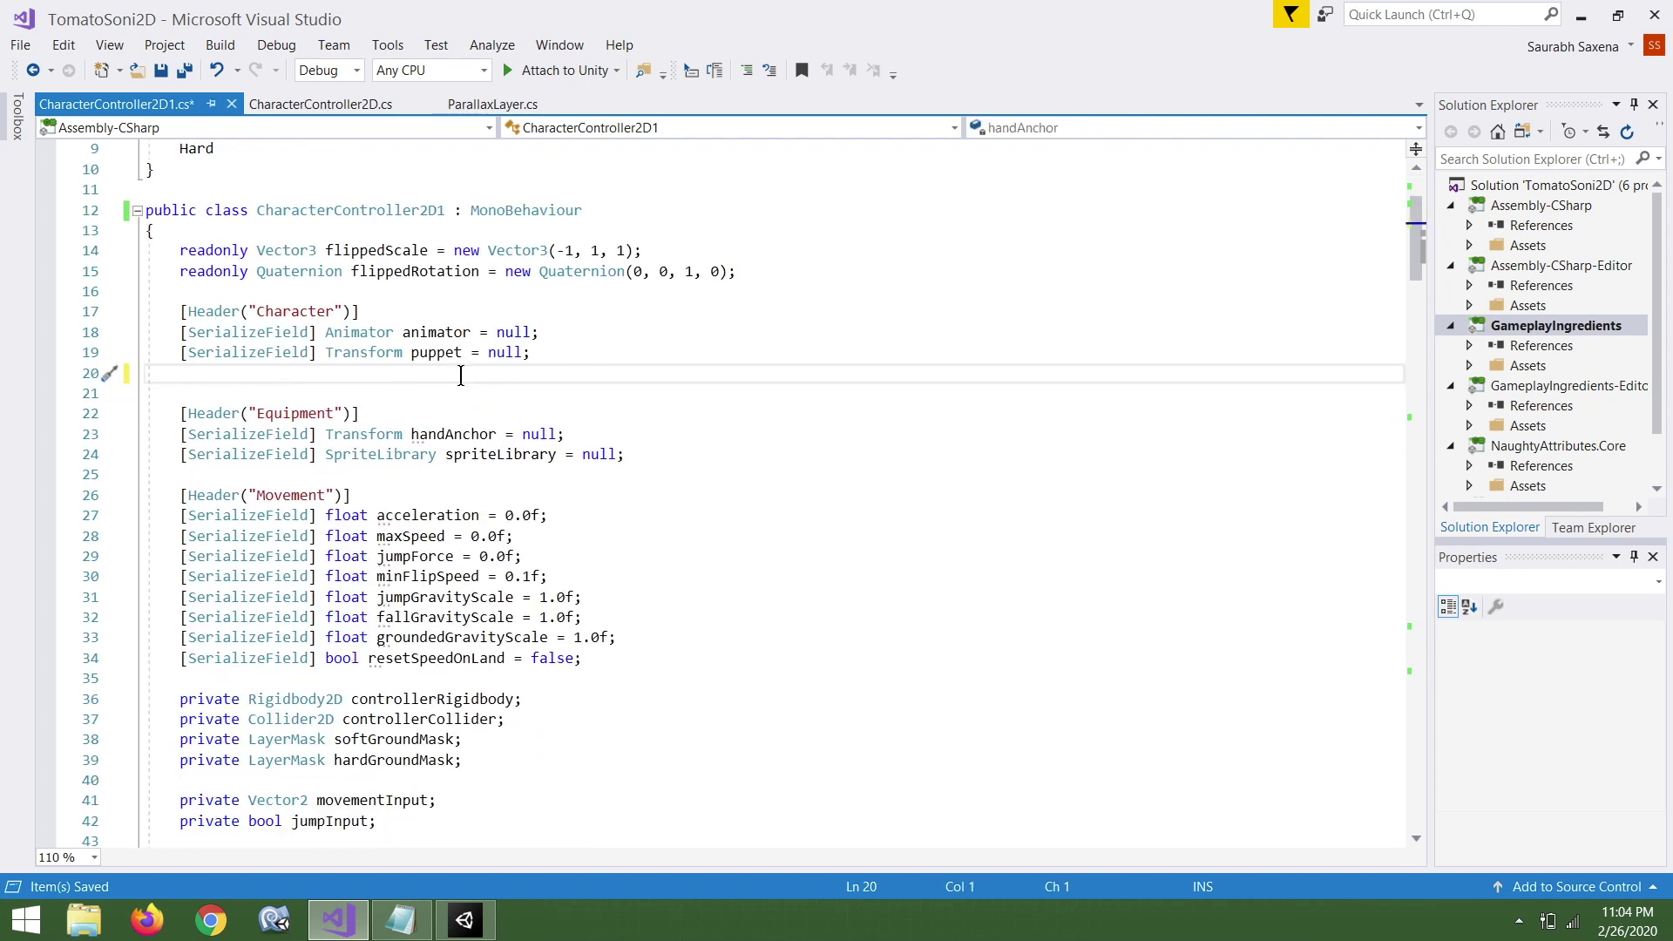
left_click(465, 919)
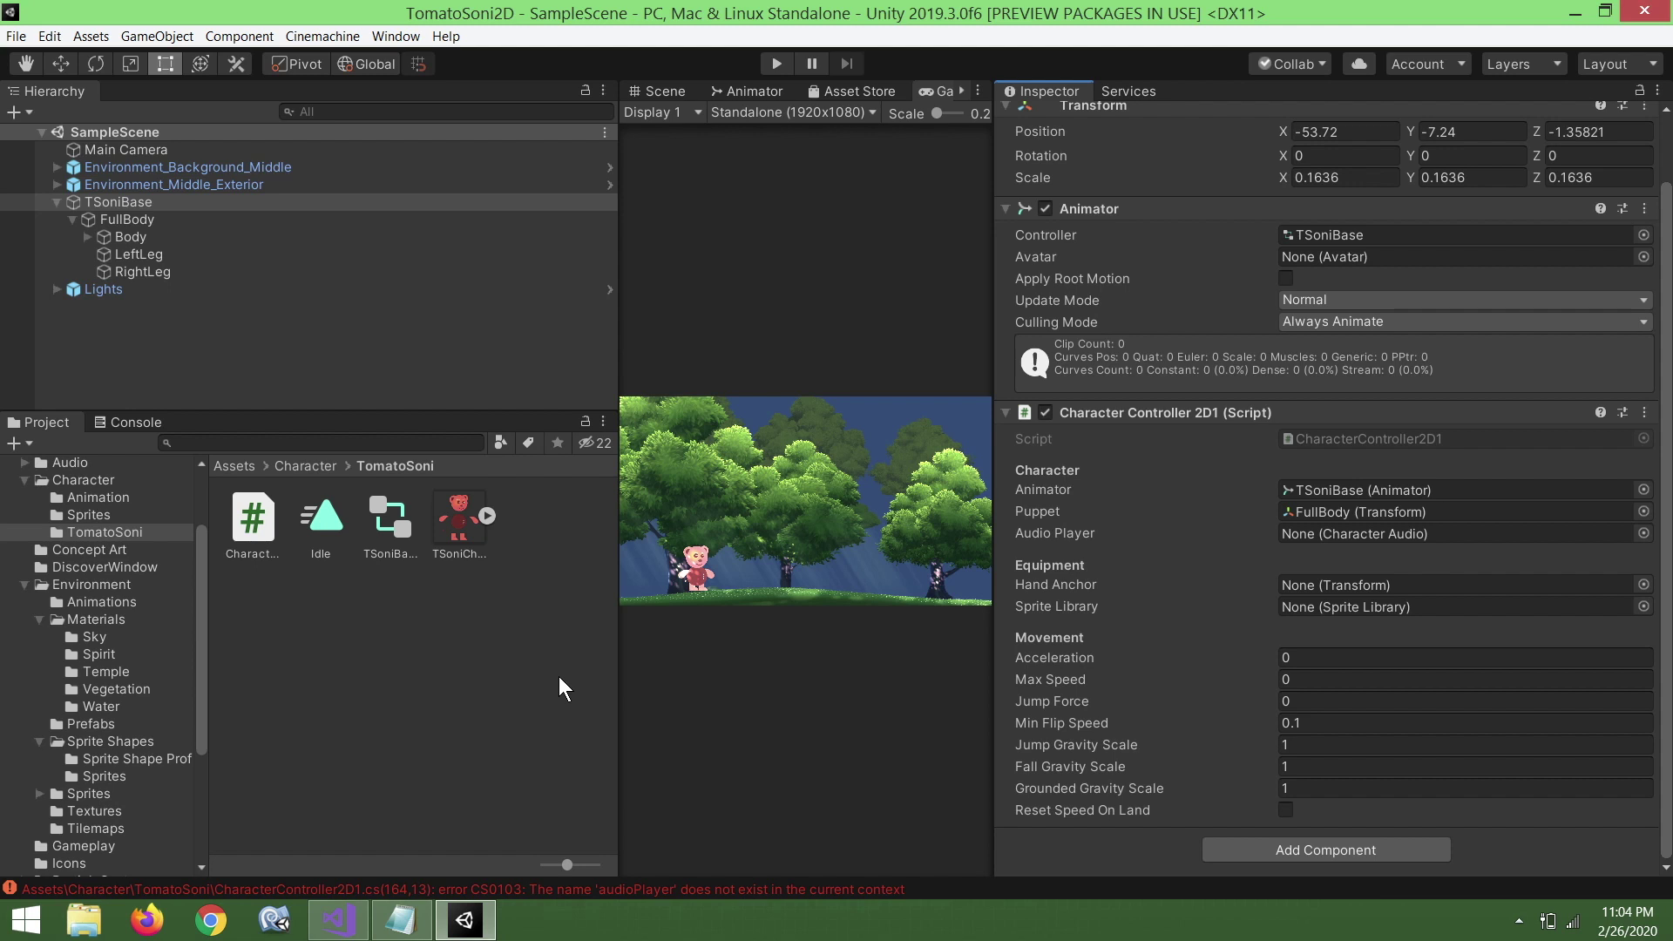
Select TSoniBase, view the CS0103 audioPlayer error in the Console, and try clearing it.
left_click(232, 216)
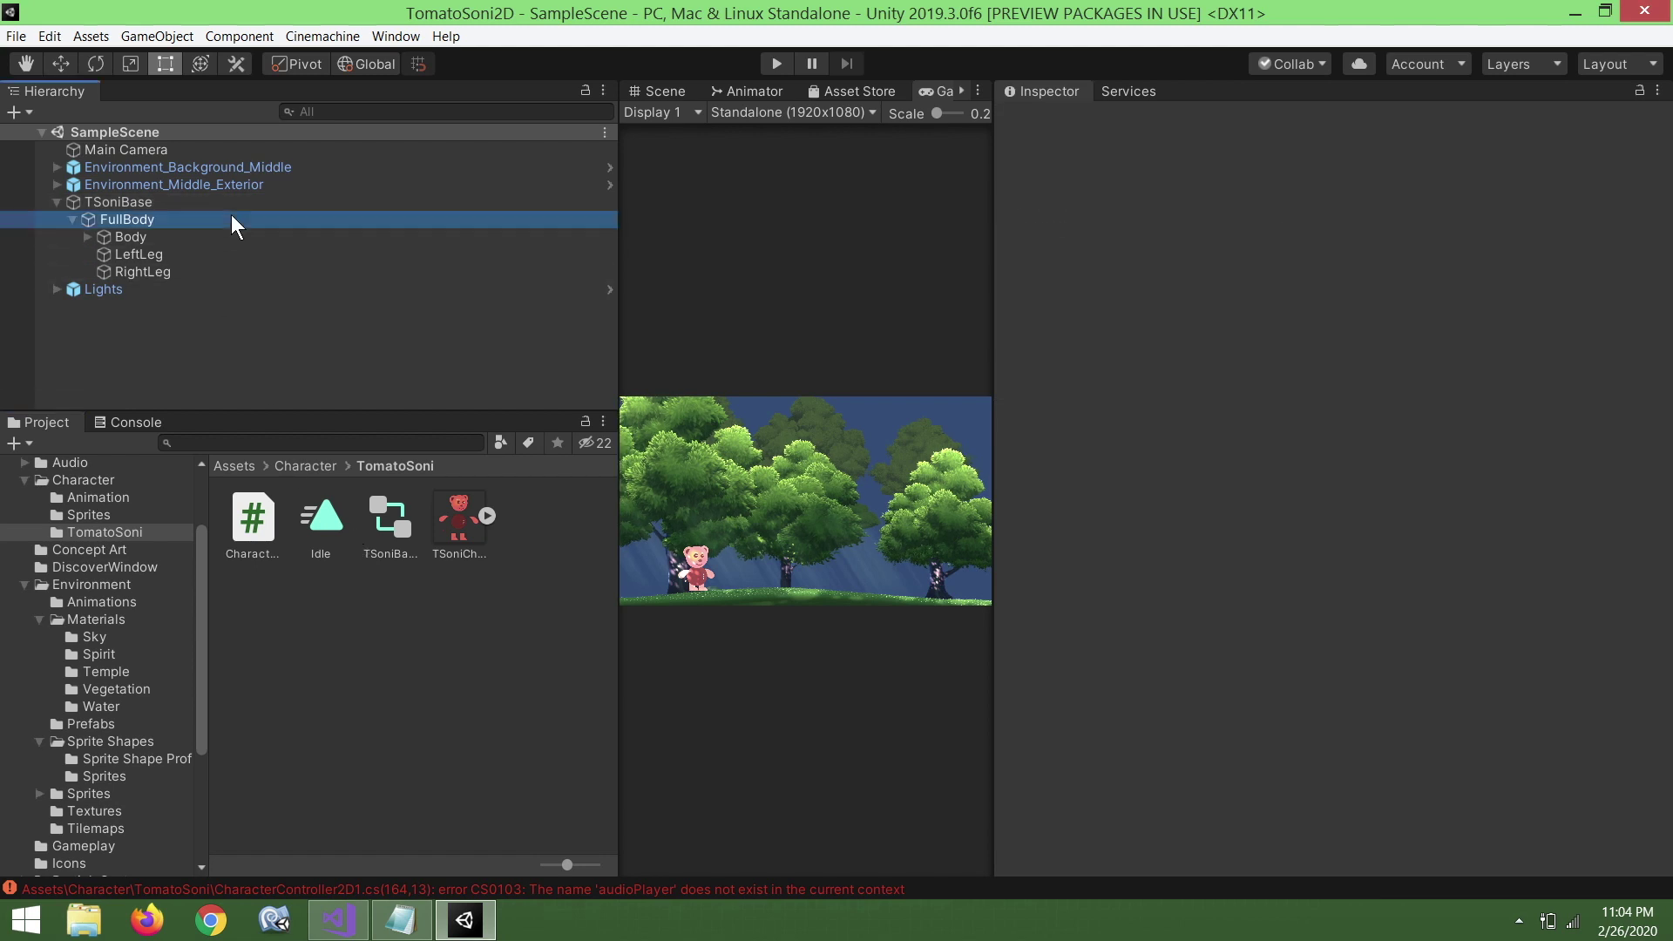
left_click(232, 202)
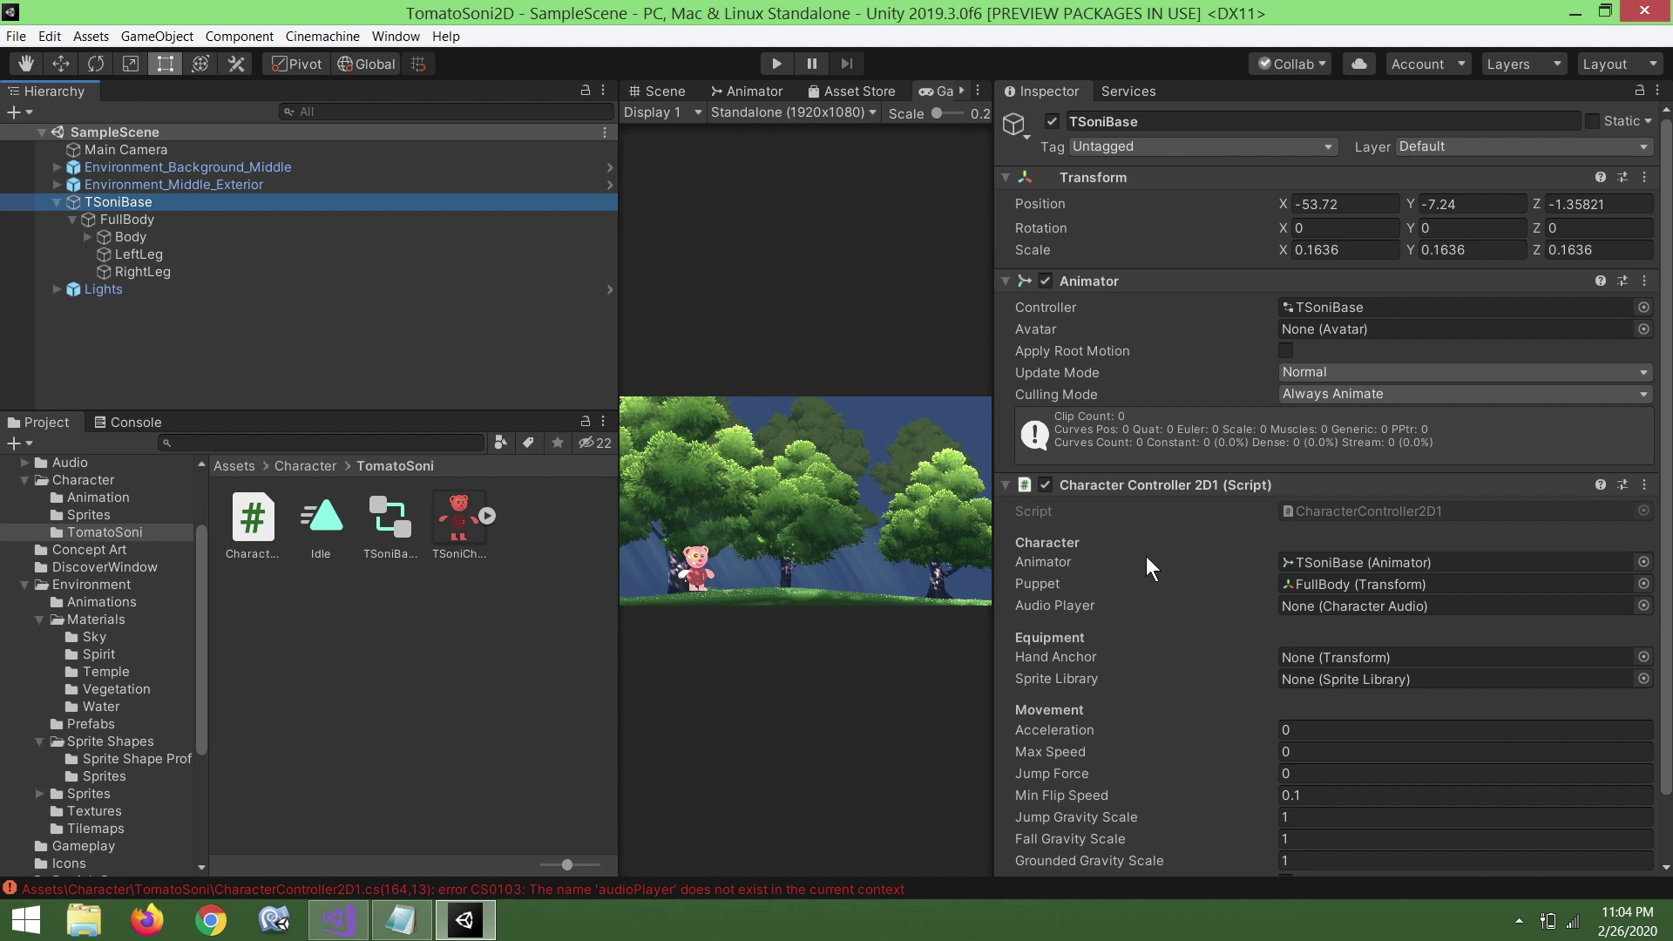
left_click(137, 424)
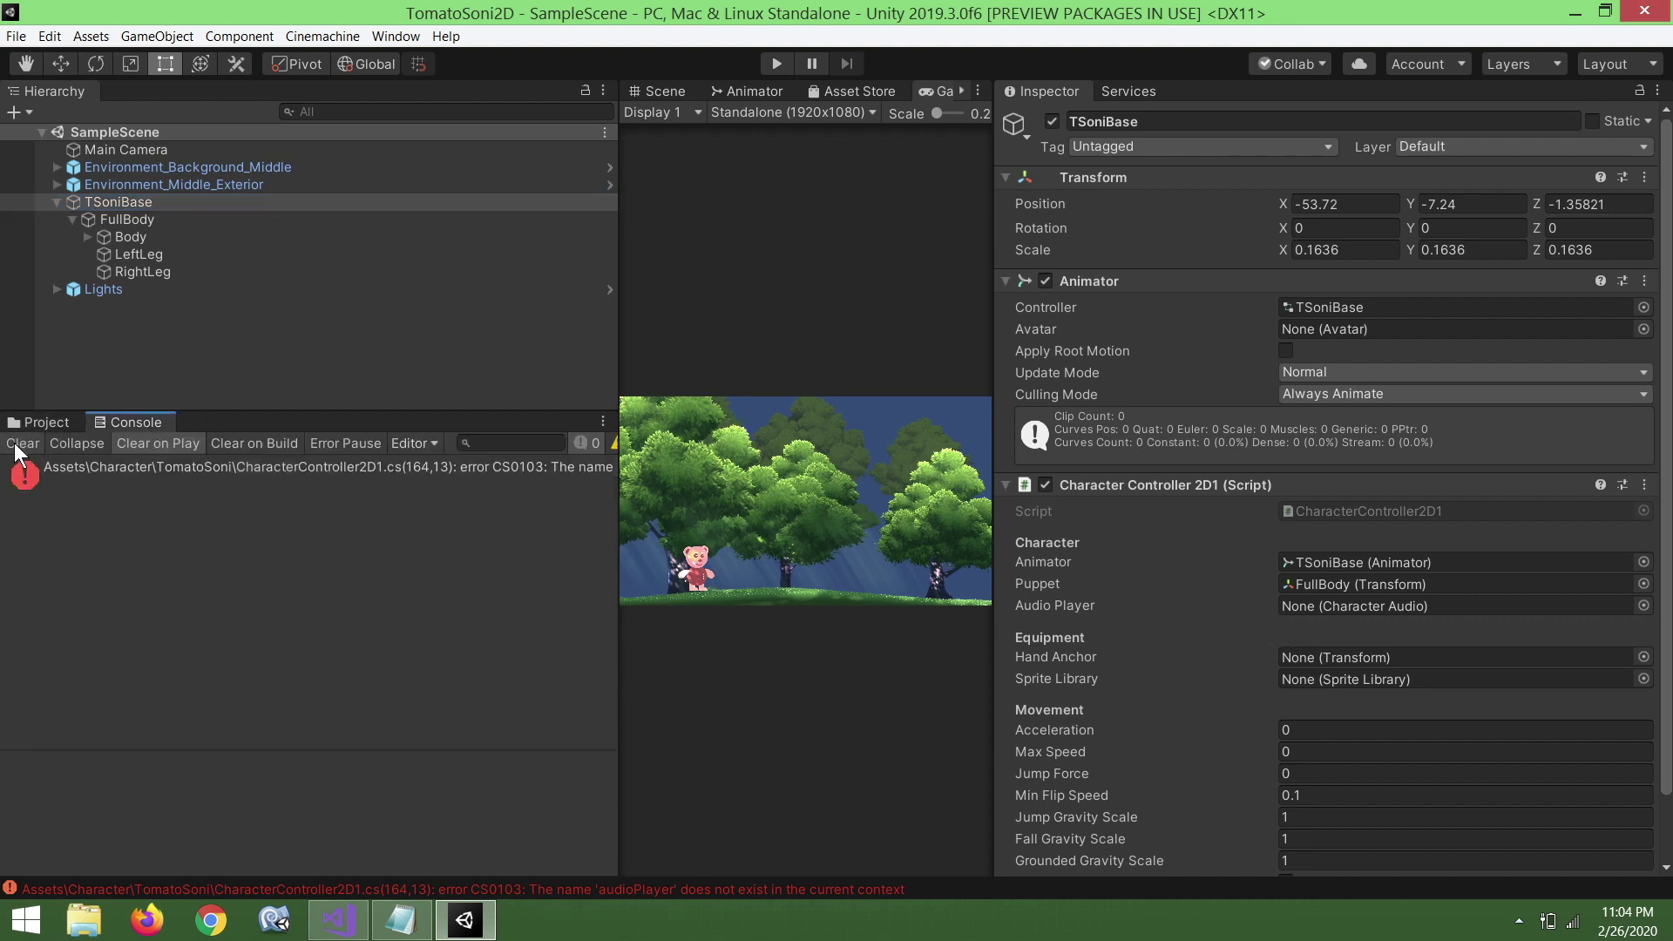
left_click(17, 449)
Delete the audioPlayer.PlayJump(); line from UpdateJump() in the Visual Studio script.
left_click(339, 931)
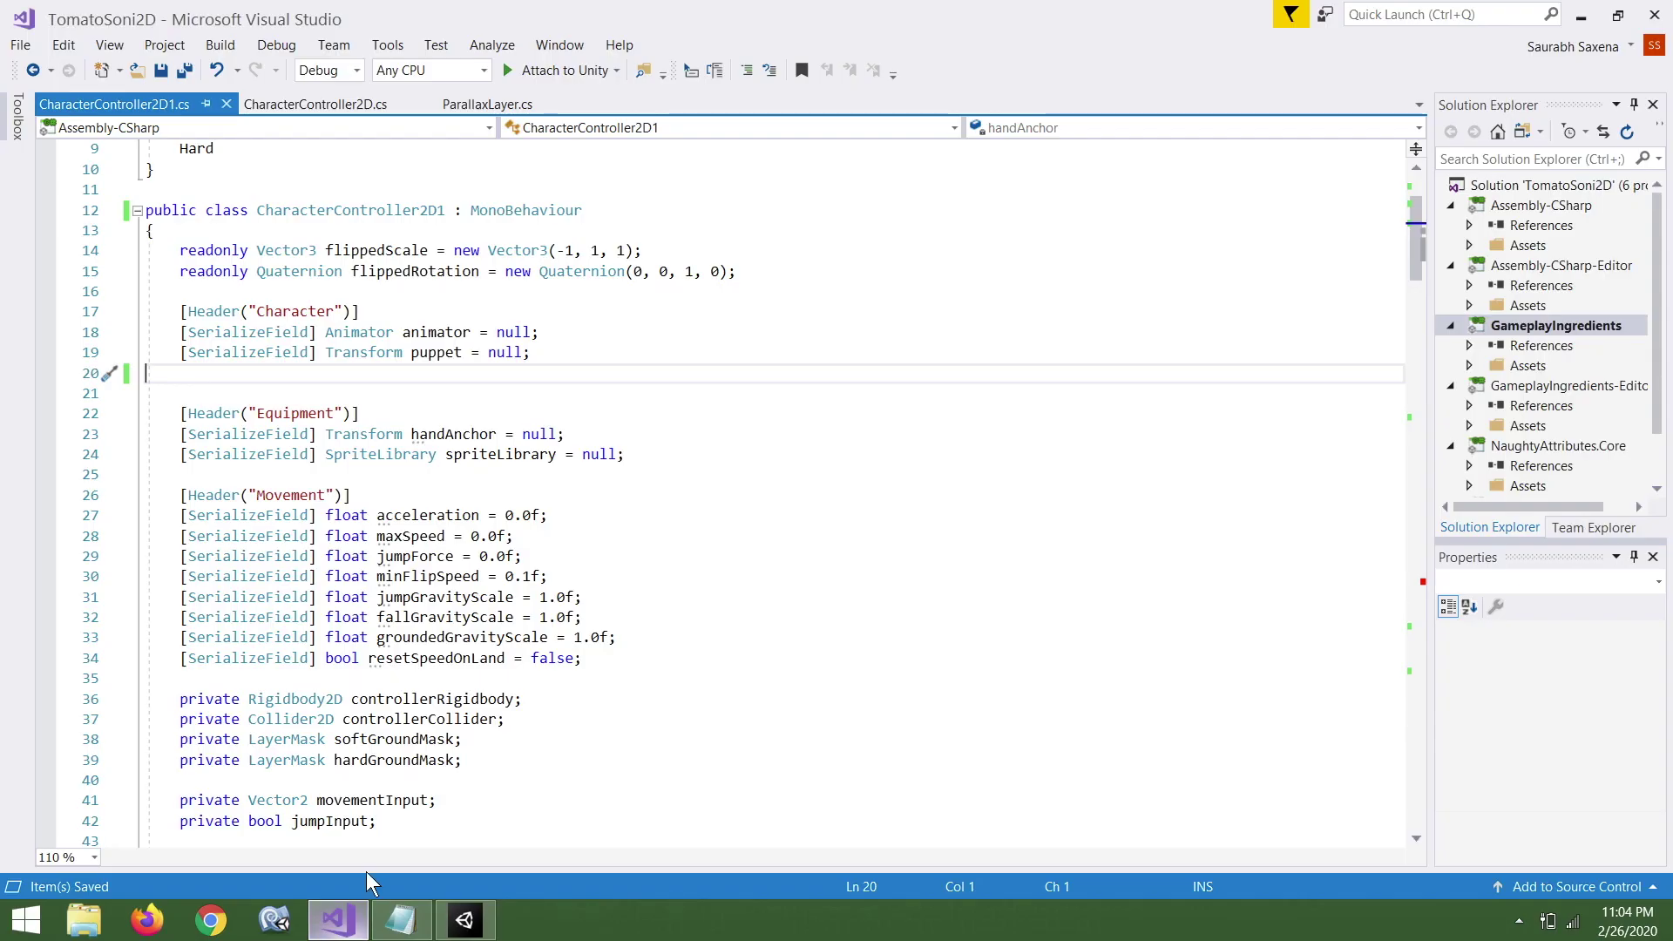
scroll(506, 601, "up", 3)
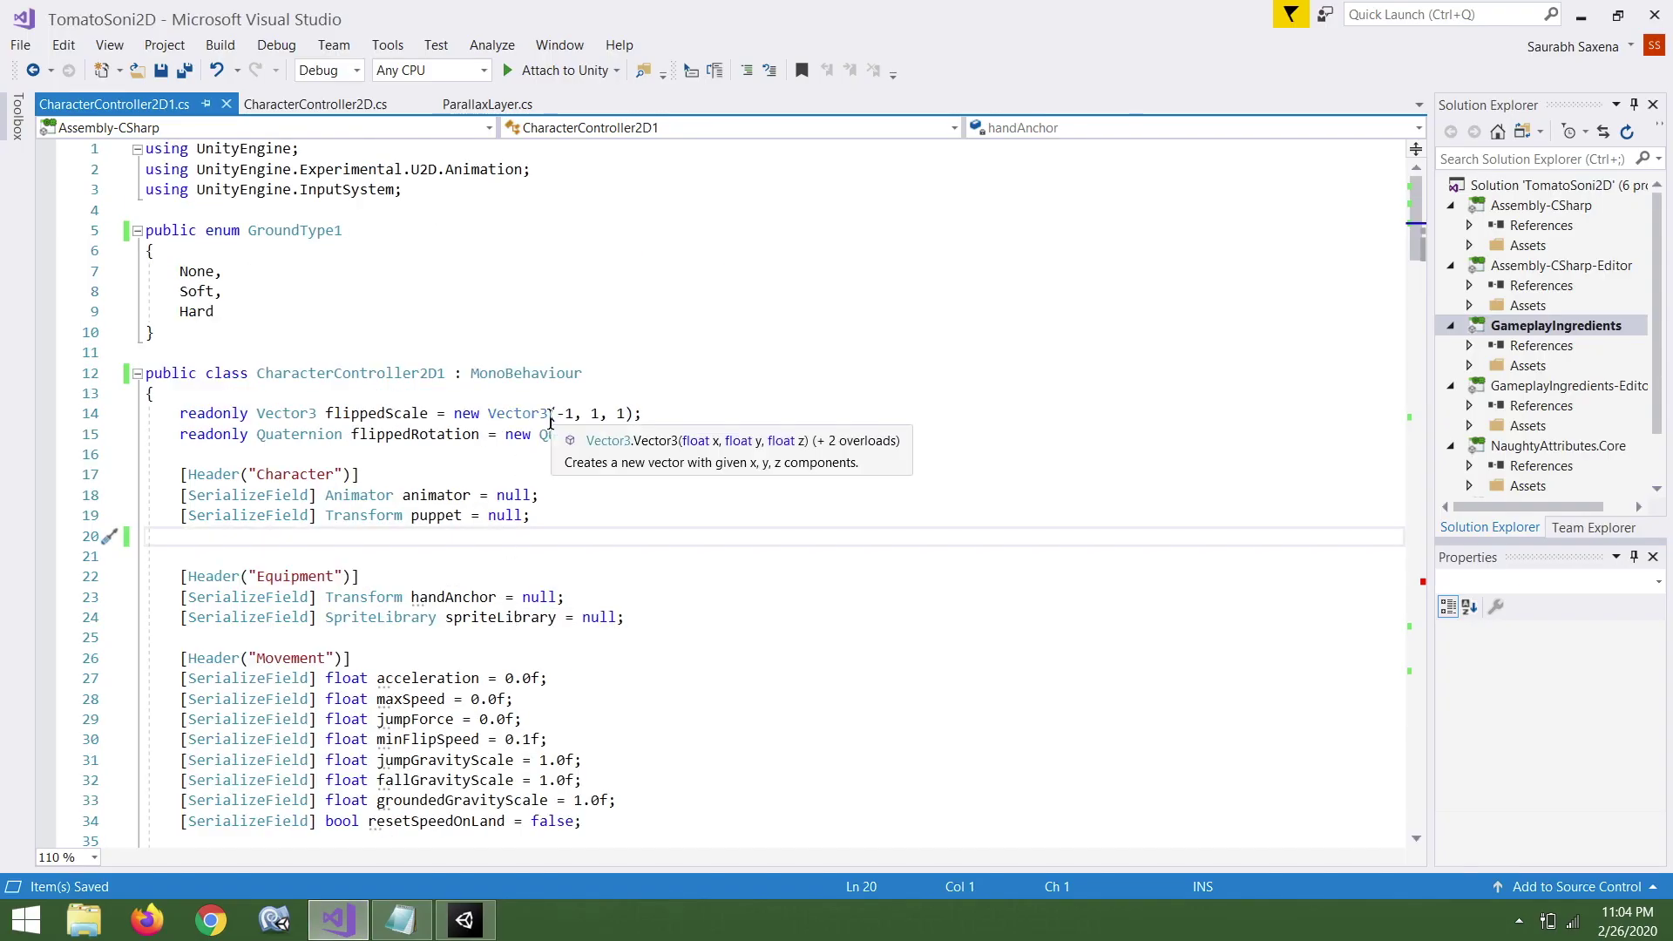
scroll(550, 423, "down", 3)
scroll(550, 422, "down", 3)
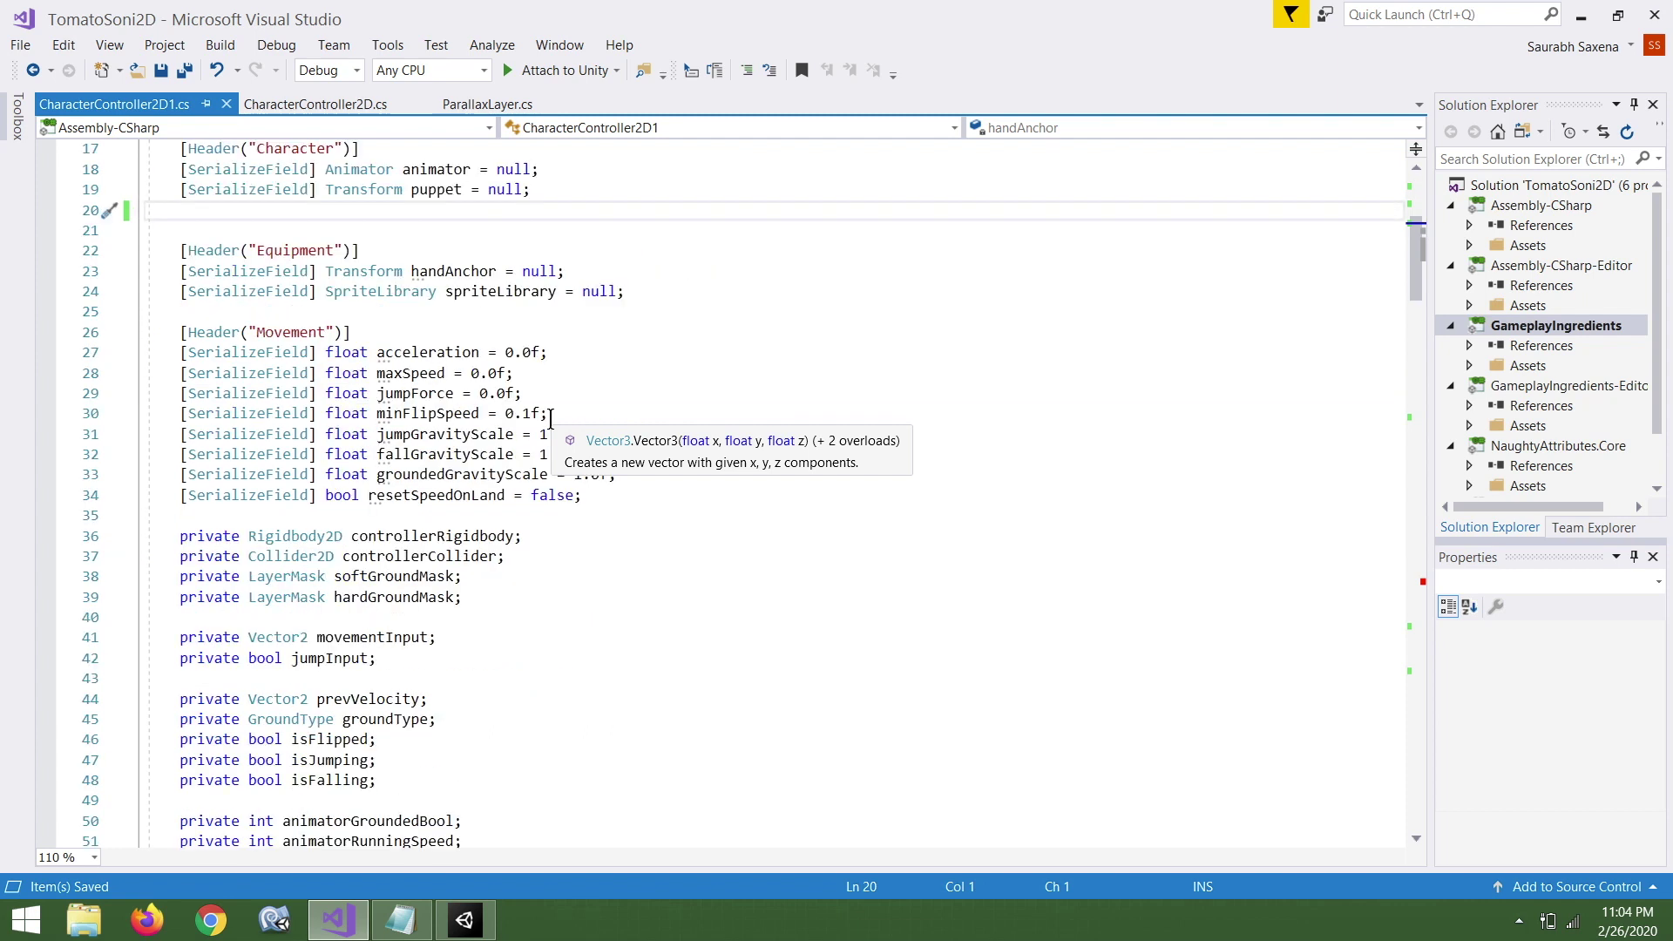
scroll(594, 384, "up", 2)
left_click(595, 384)
scroll(595, 384, "down", 2)
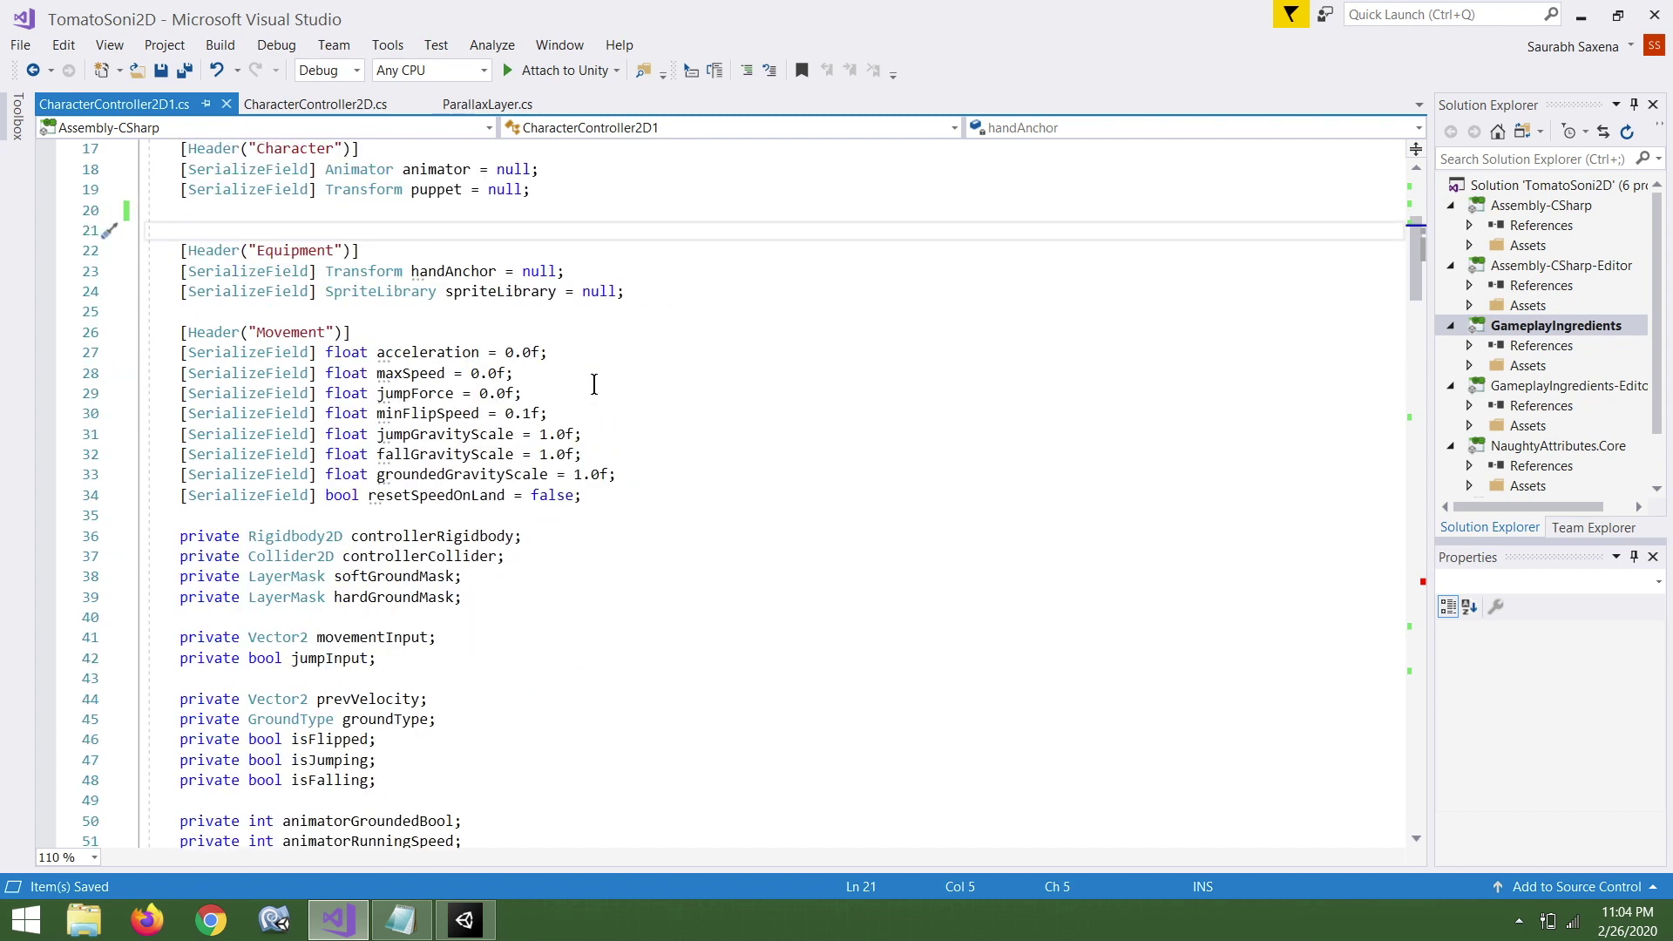
scroll(595, 384, "down", 5)
scroll(594, 384, "down", 3)
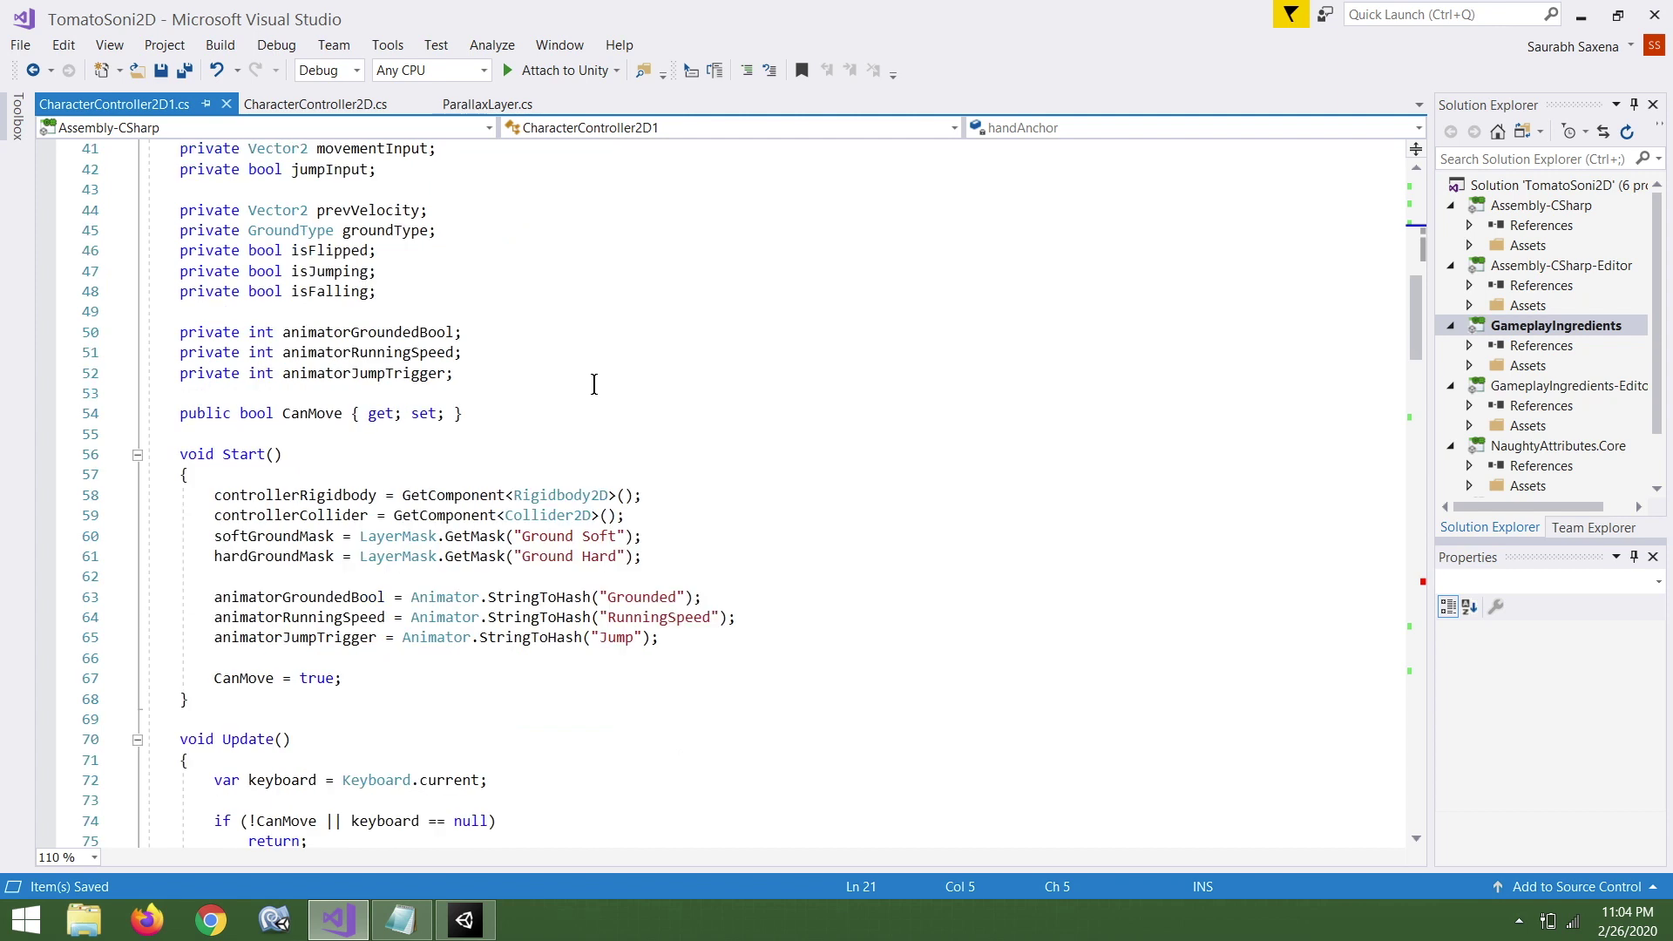
scroll(594, 384, "down", 3)
scroll(595, 384, "down", 3)
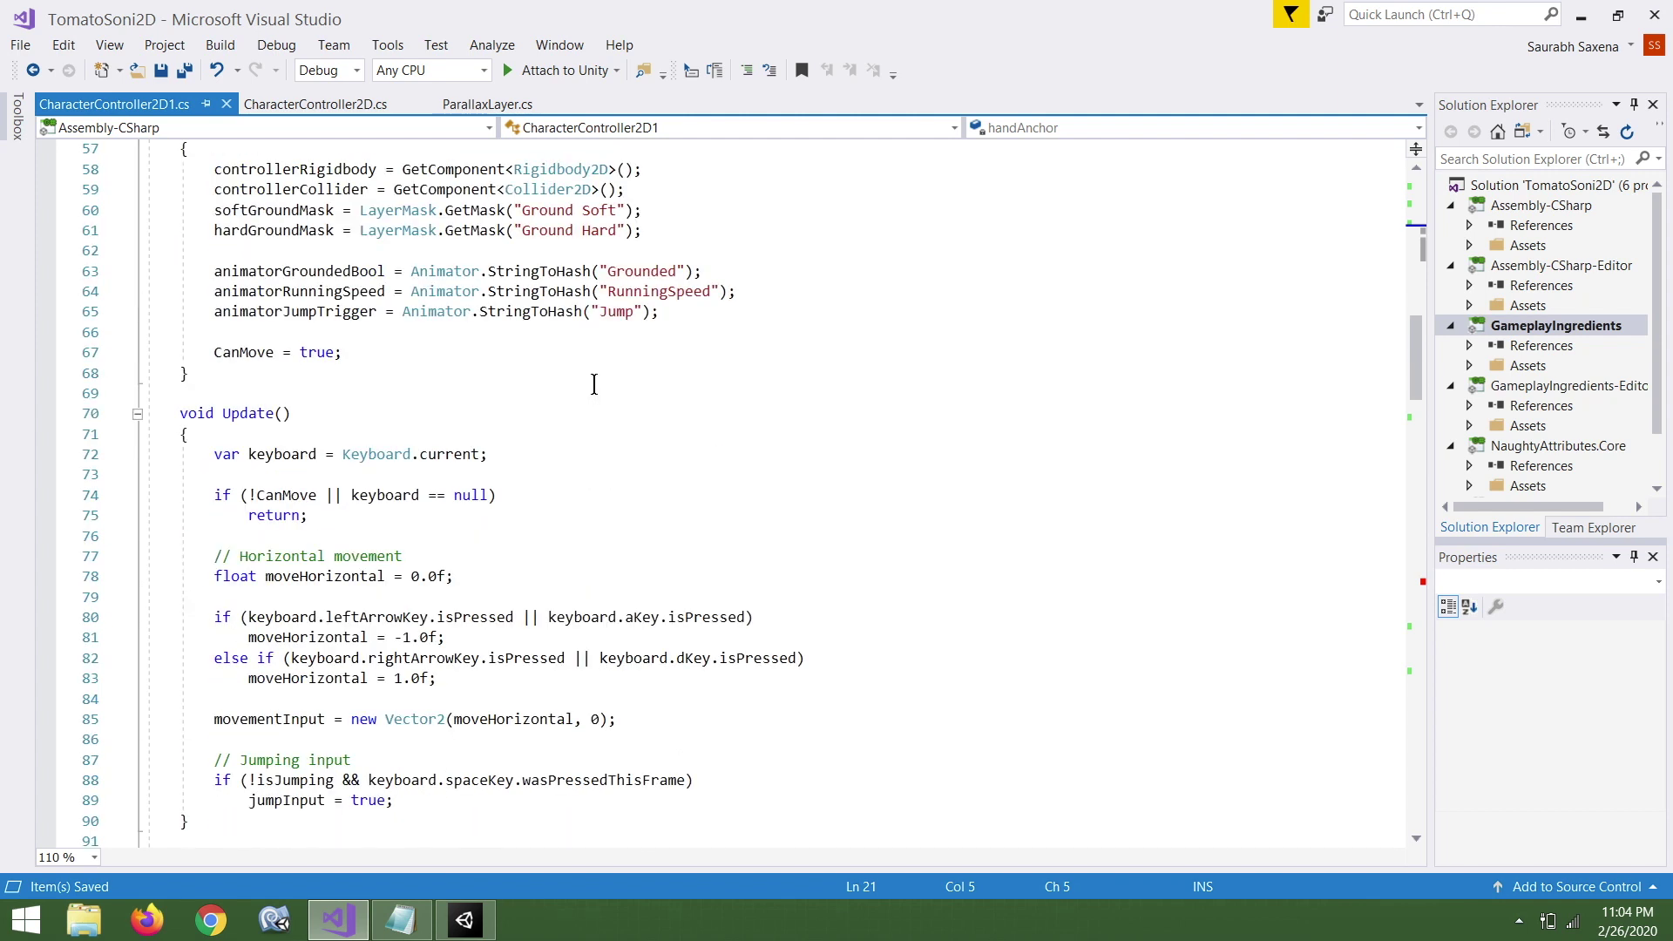
scroll(595, 384, "down", 3)
scroll(595, 384, "down", 6)
scroll(594, 384, "down", 3)
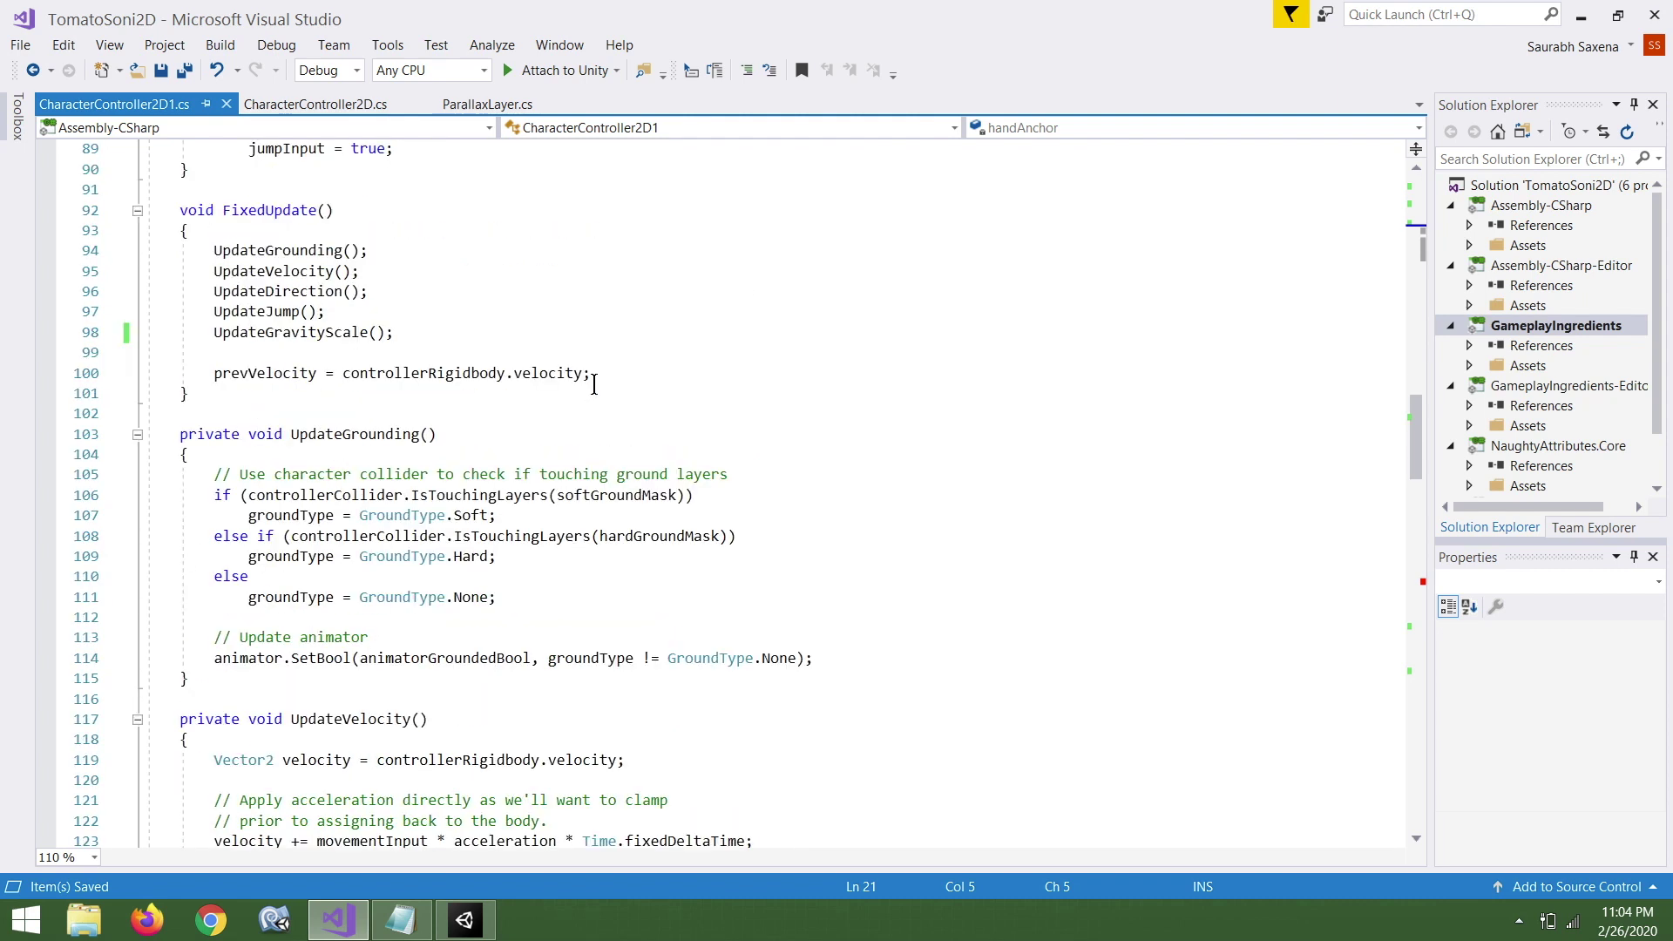
scroll(594, 384, "down", 3)
scroll(594, 384, "down", 3)
scroll(594, 384, "down", 3)
scroll(594, 384, "down", 3)
scroll(594, 384, "down", 6)
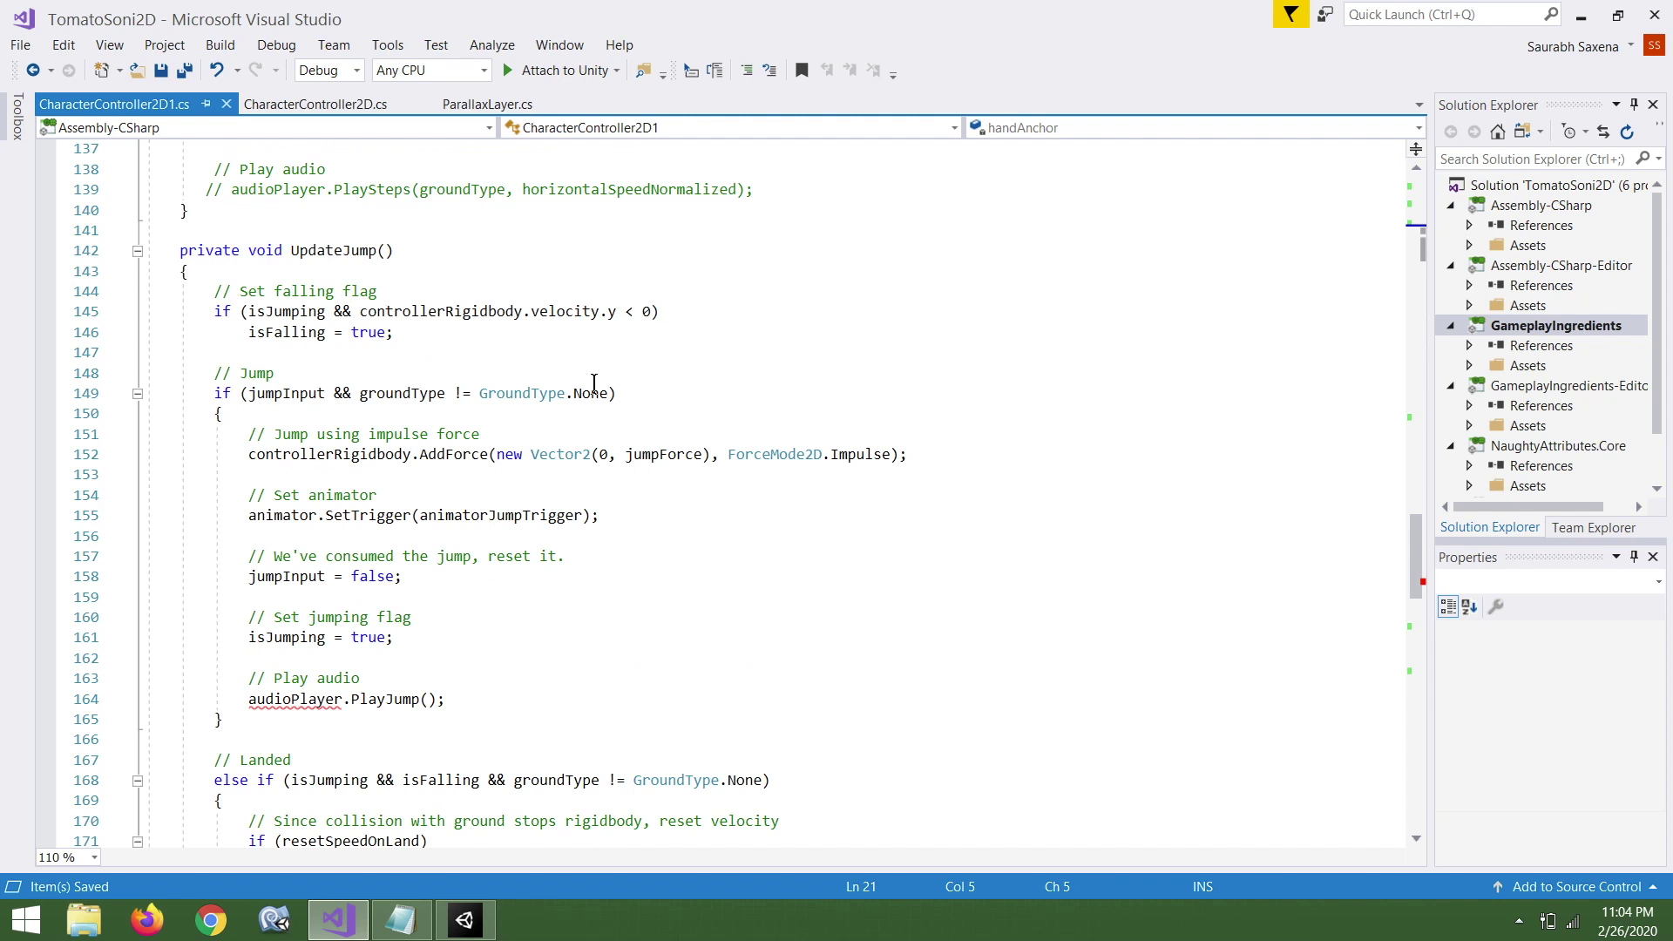
triple_click(380, 707)
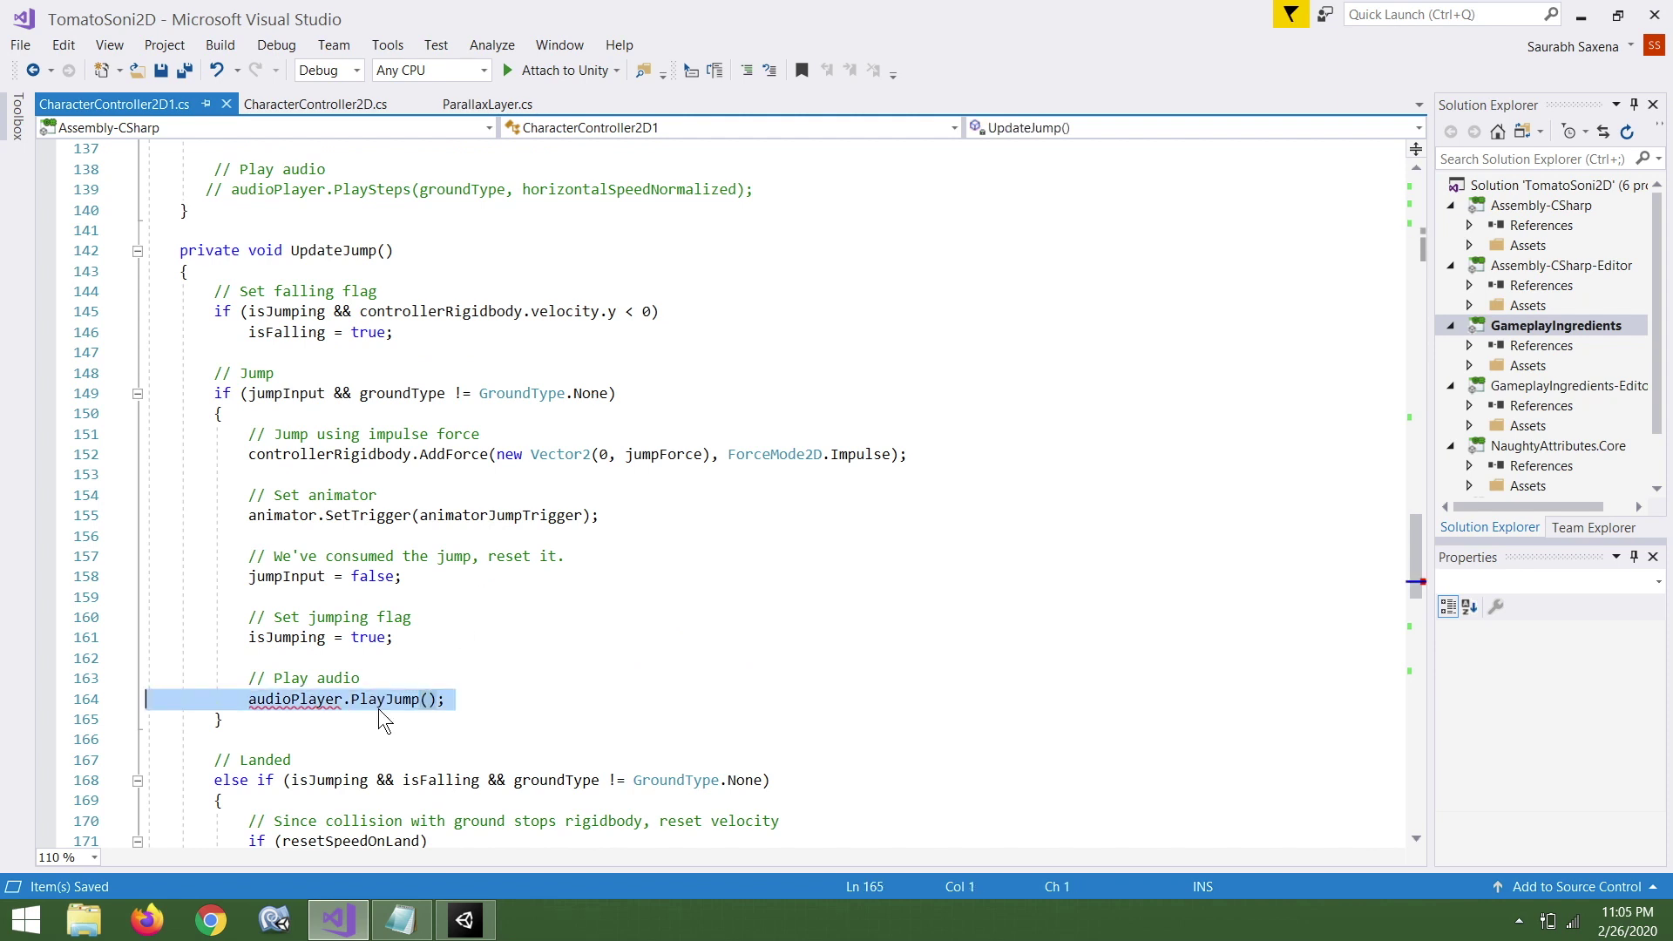
key("Delete")
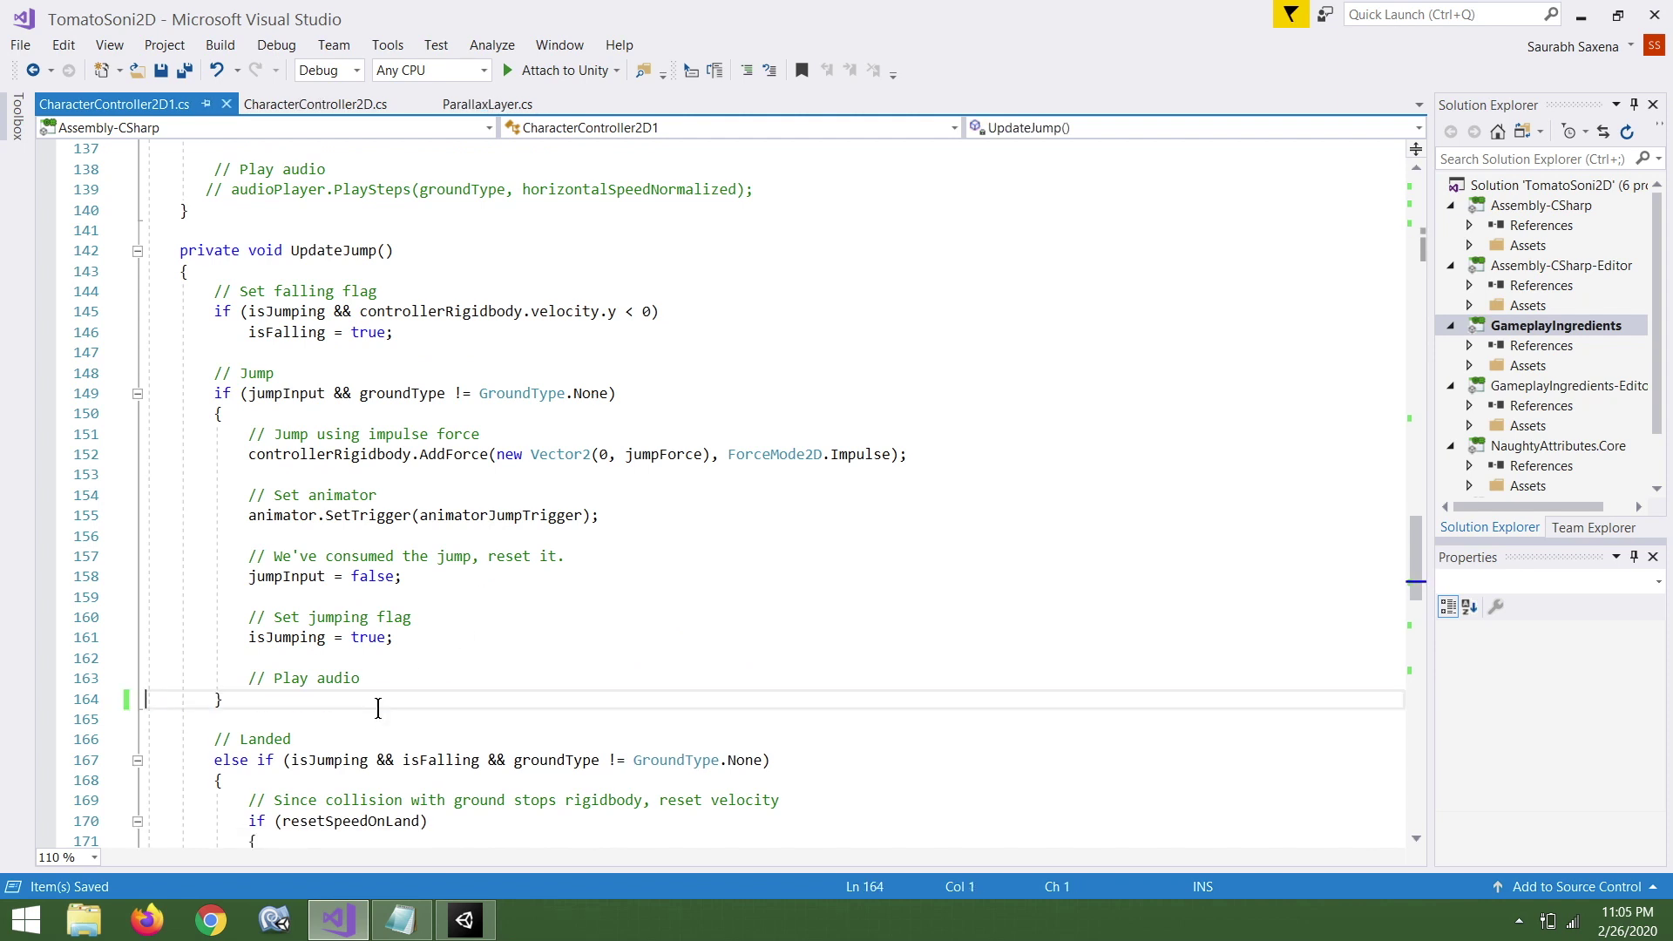
Look over the rest of the script, then go back to the Unity editor.
scroll(440, 655, "down", 3)
scroll(442, 650, "down", 3)
scroll(444, 650, "down", 3)
scroll(444, 650, "down", 3)
scroll(445, 650, "down", 5)
scroll(445, 650, "down", 10)
left_click(464, 920)
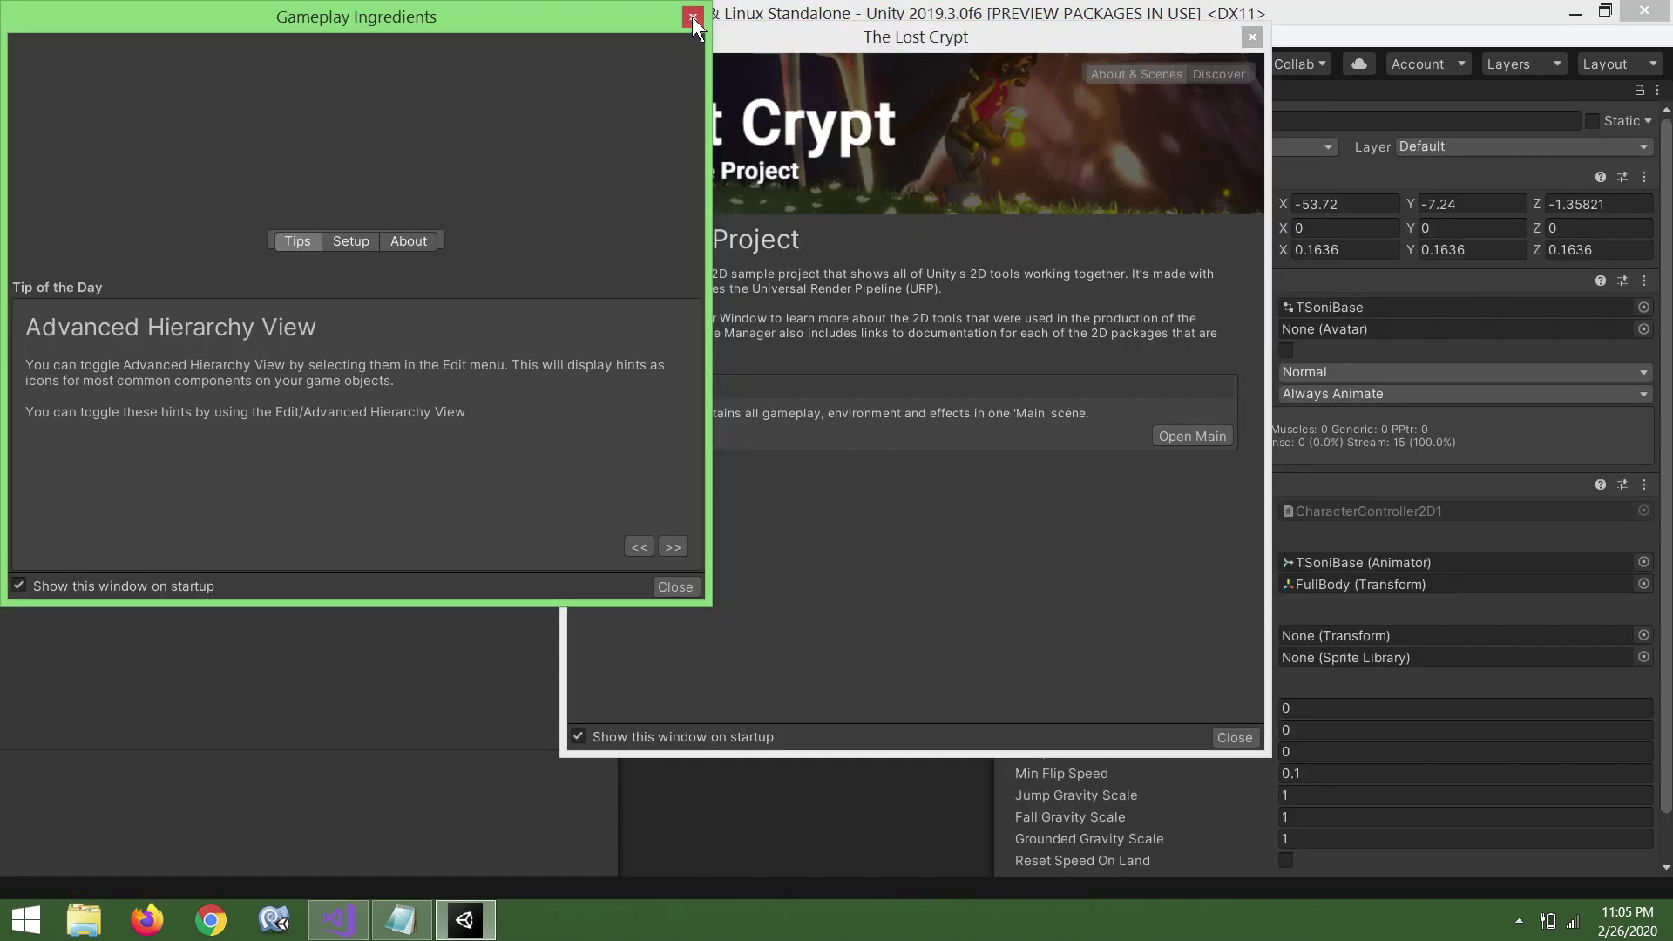
Dismiss the startup windows and set TSoniBase's Acceleration 30, Max Speed 4, Jump Force 5.
left_click(693, 18)
left_click(1254, 37)
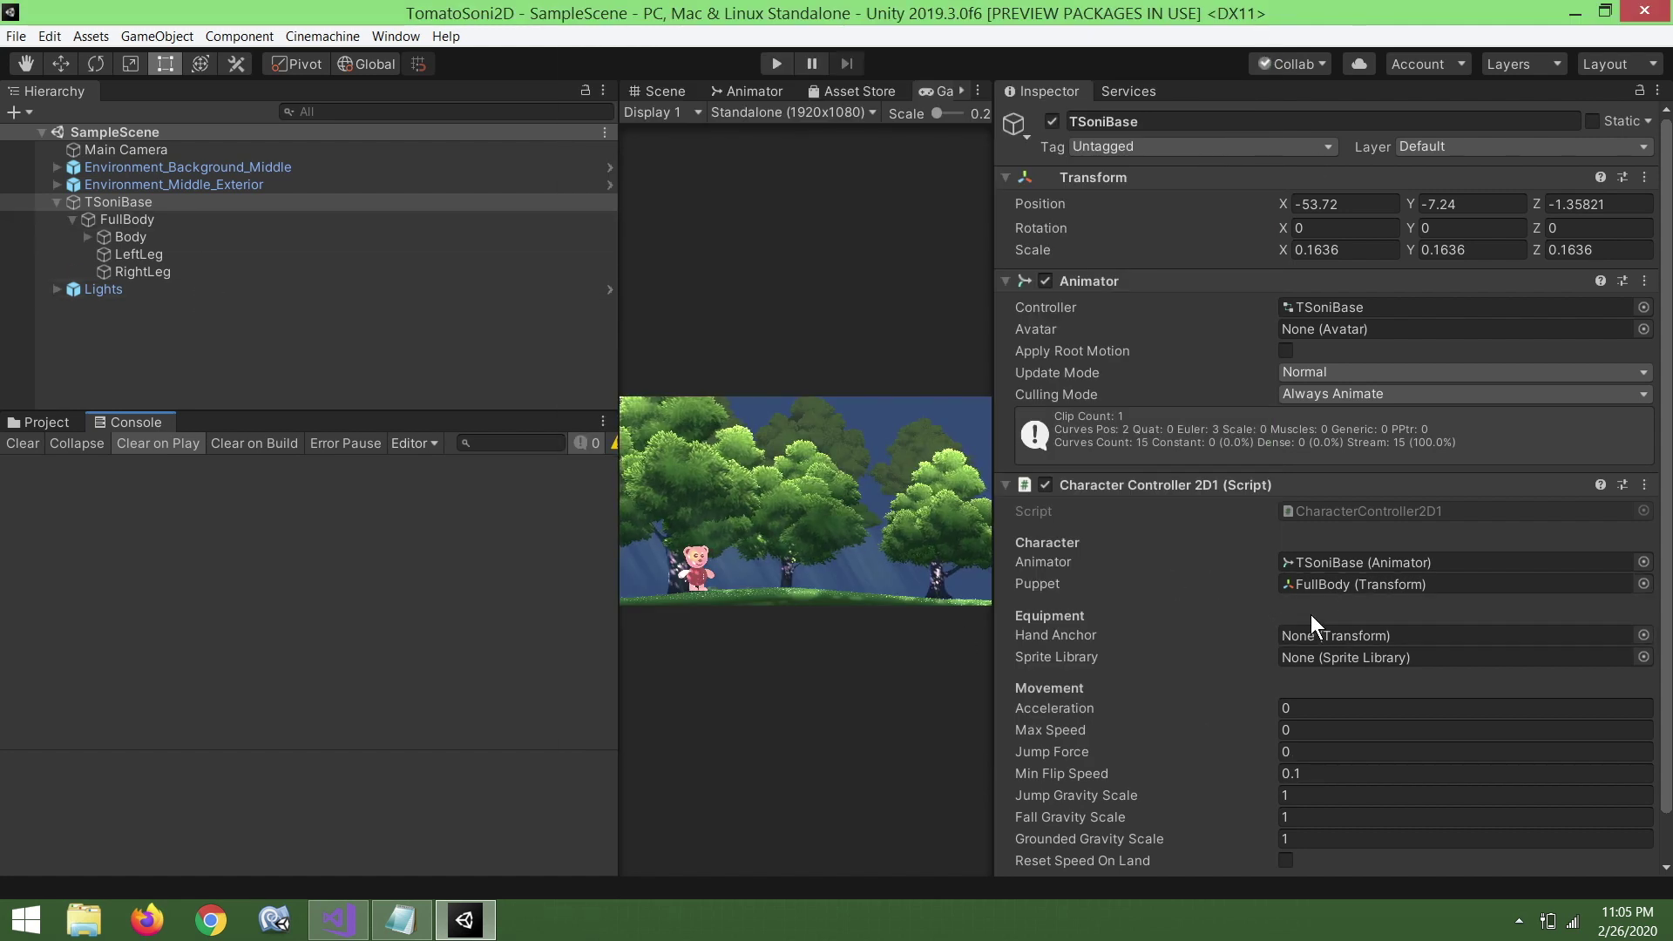
scroll(1218, 593, "down", 3)
left_click(1336, 656)
type("30")
left_click(1336, 679)
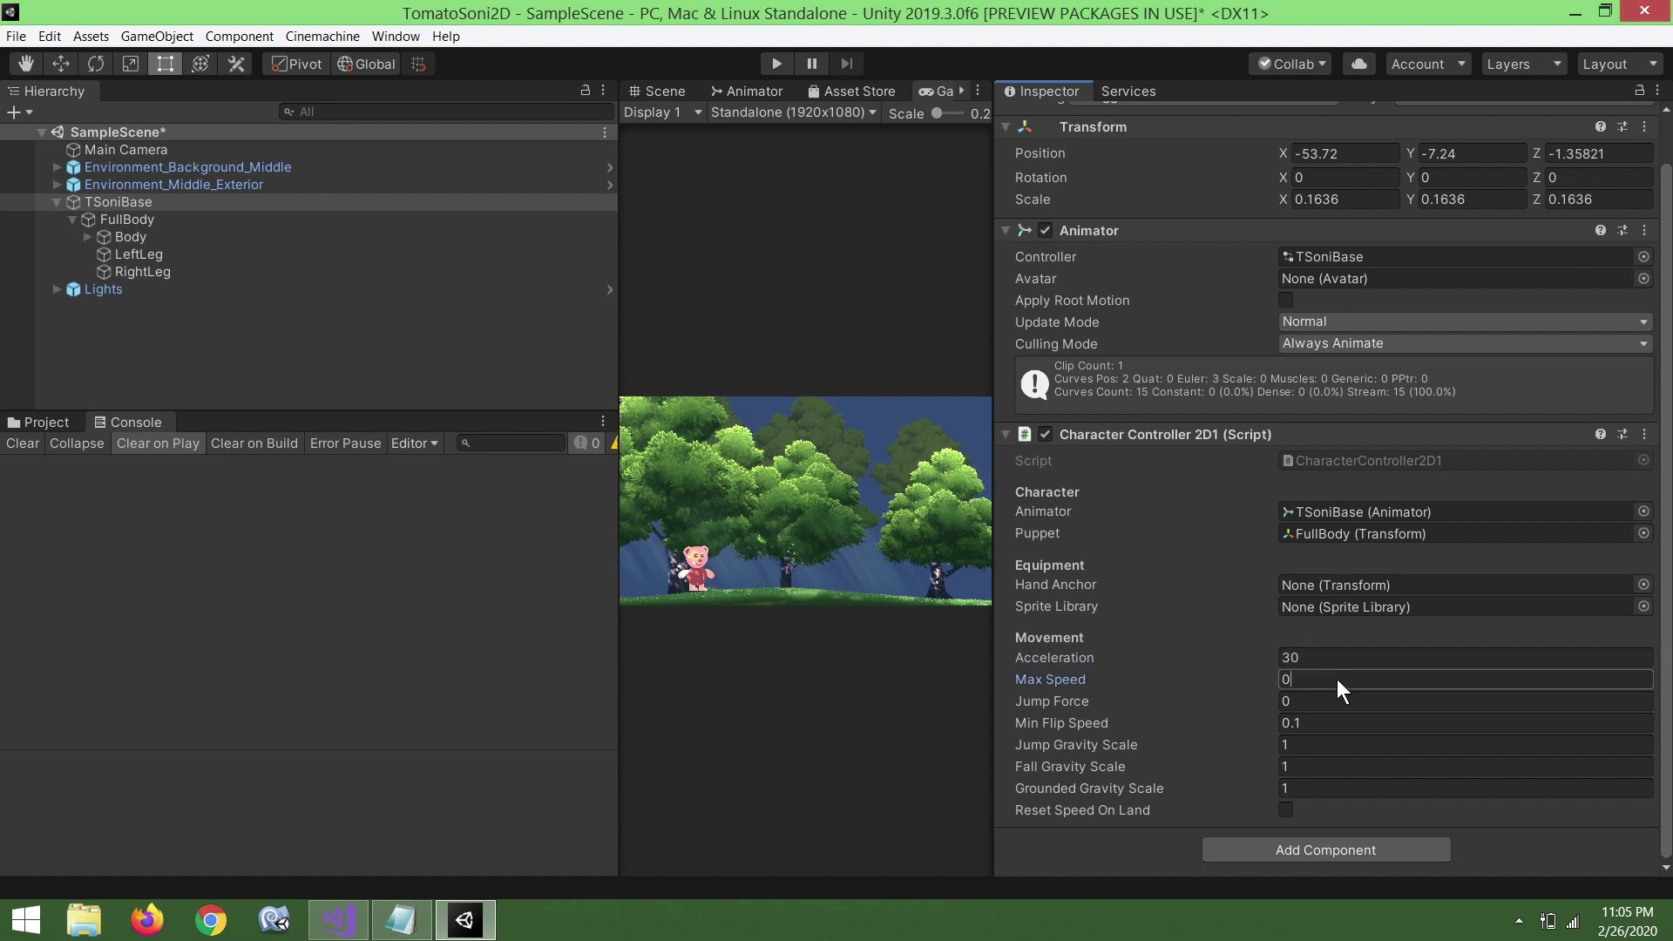
type("4")
left_click(1333, 702)
type("5")
Save the scene and start Play mode with the bear in the Scene view.
key("ctrl+s")
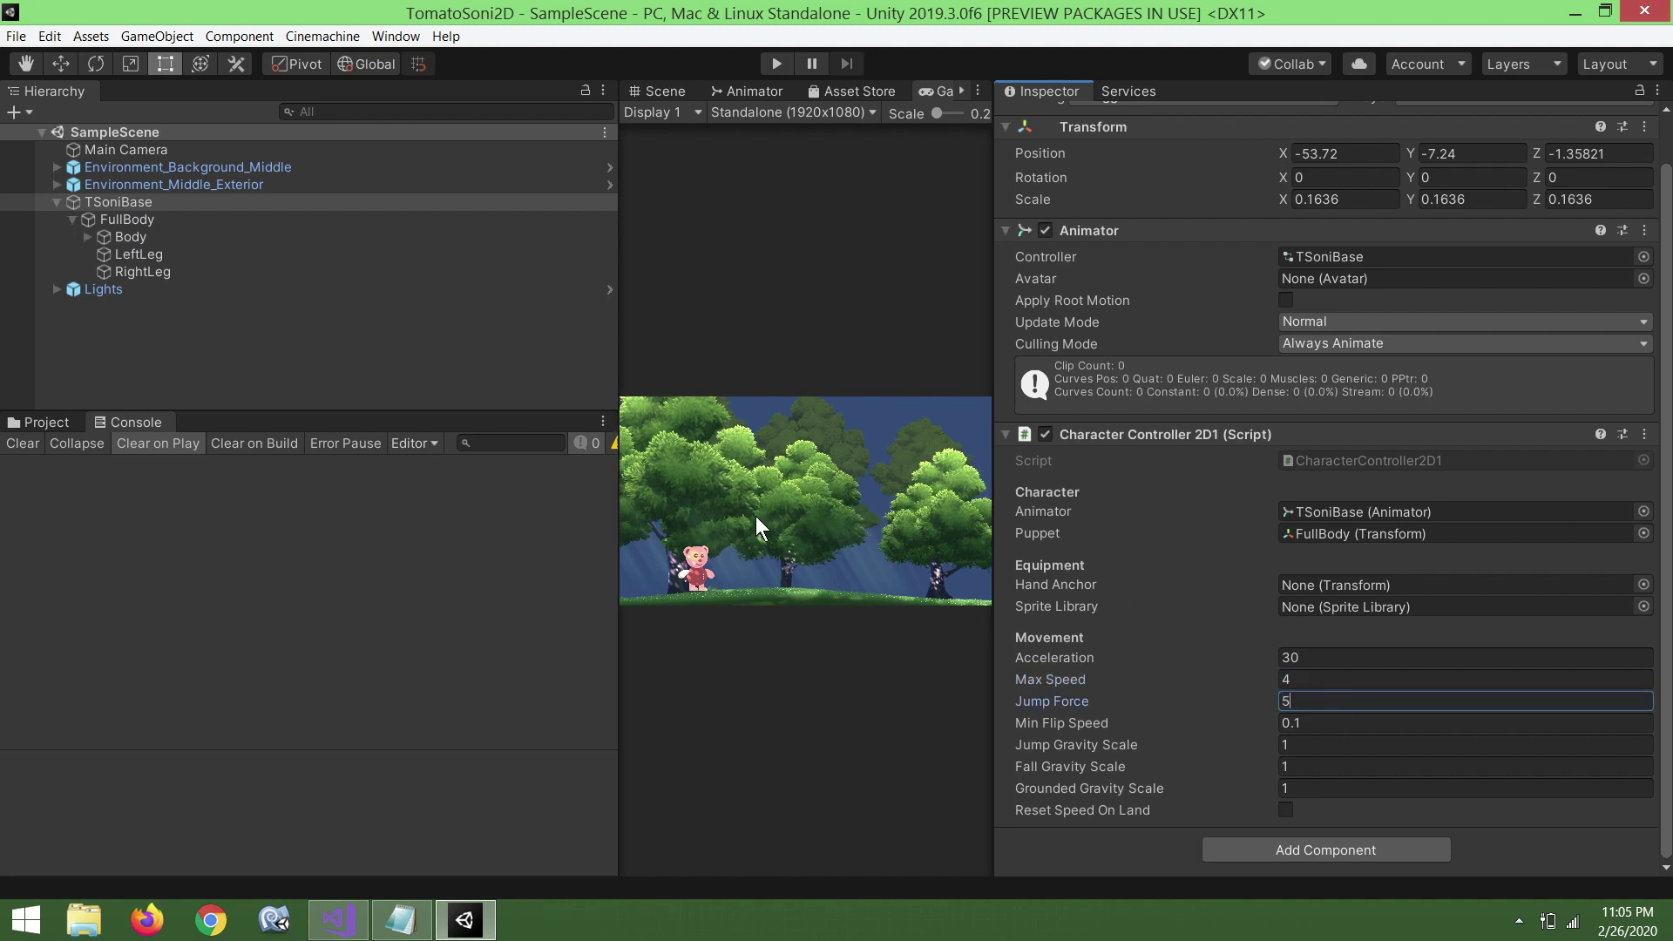
left_click(666, 91)
scroll(803, 460, "up", 2)
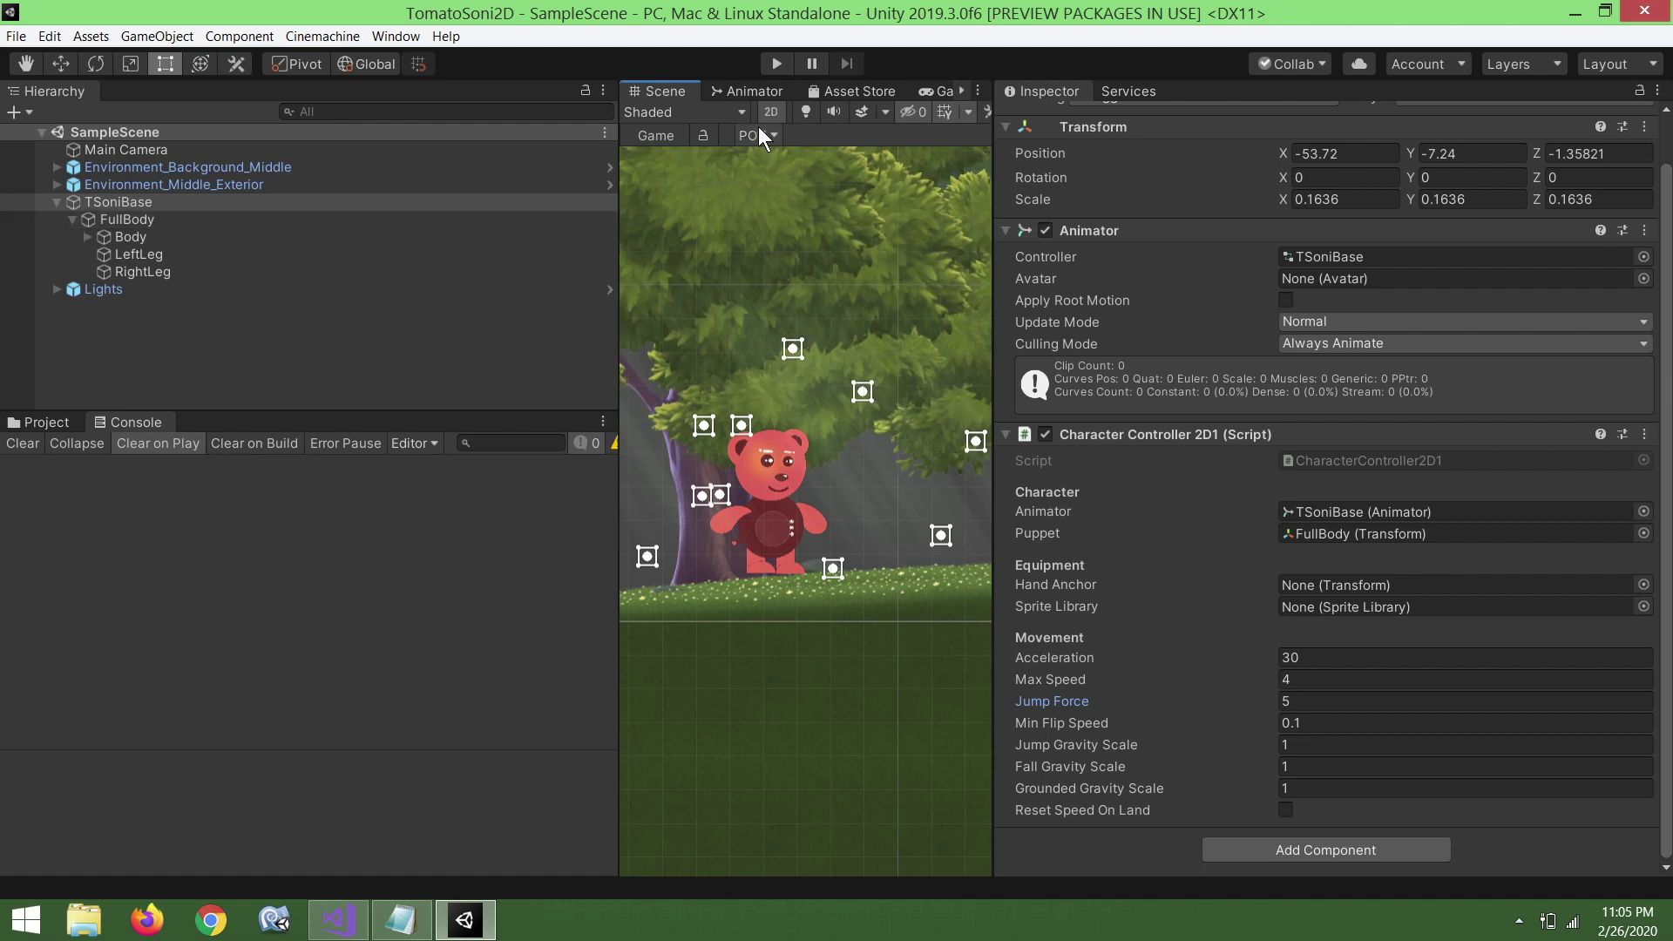
left_click(775, 72)
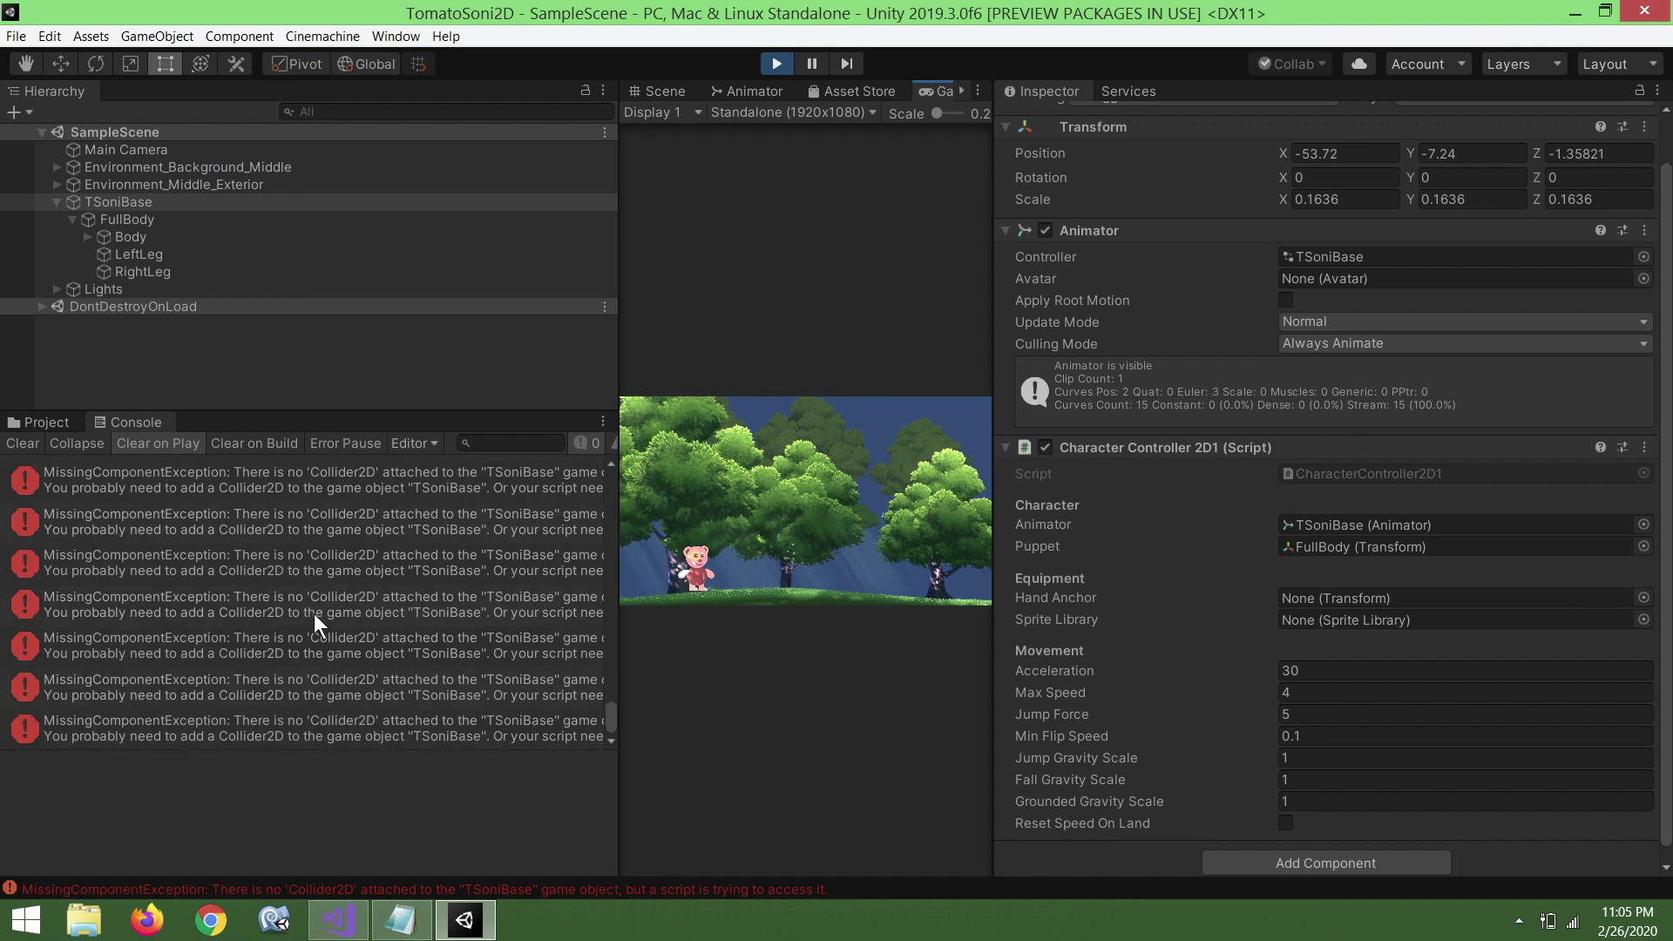
Exit Play mode and clear the MissingComponentException Collider2D errors from the Console.
left_click(782, 66)
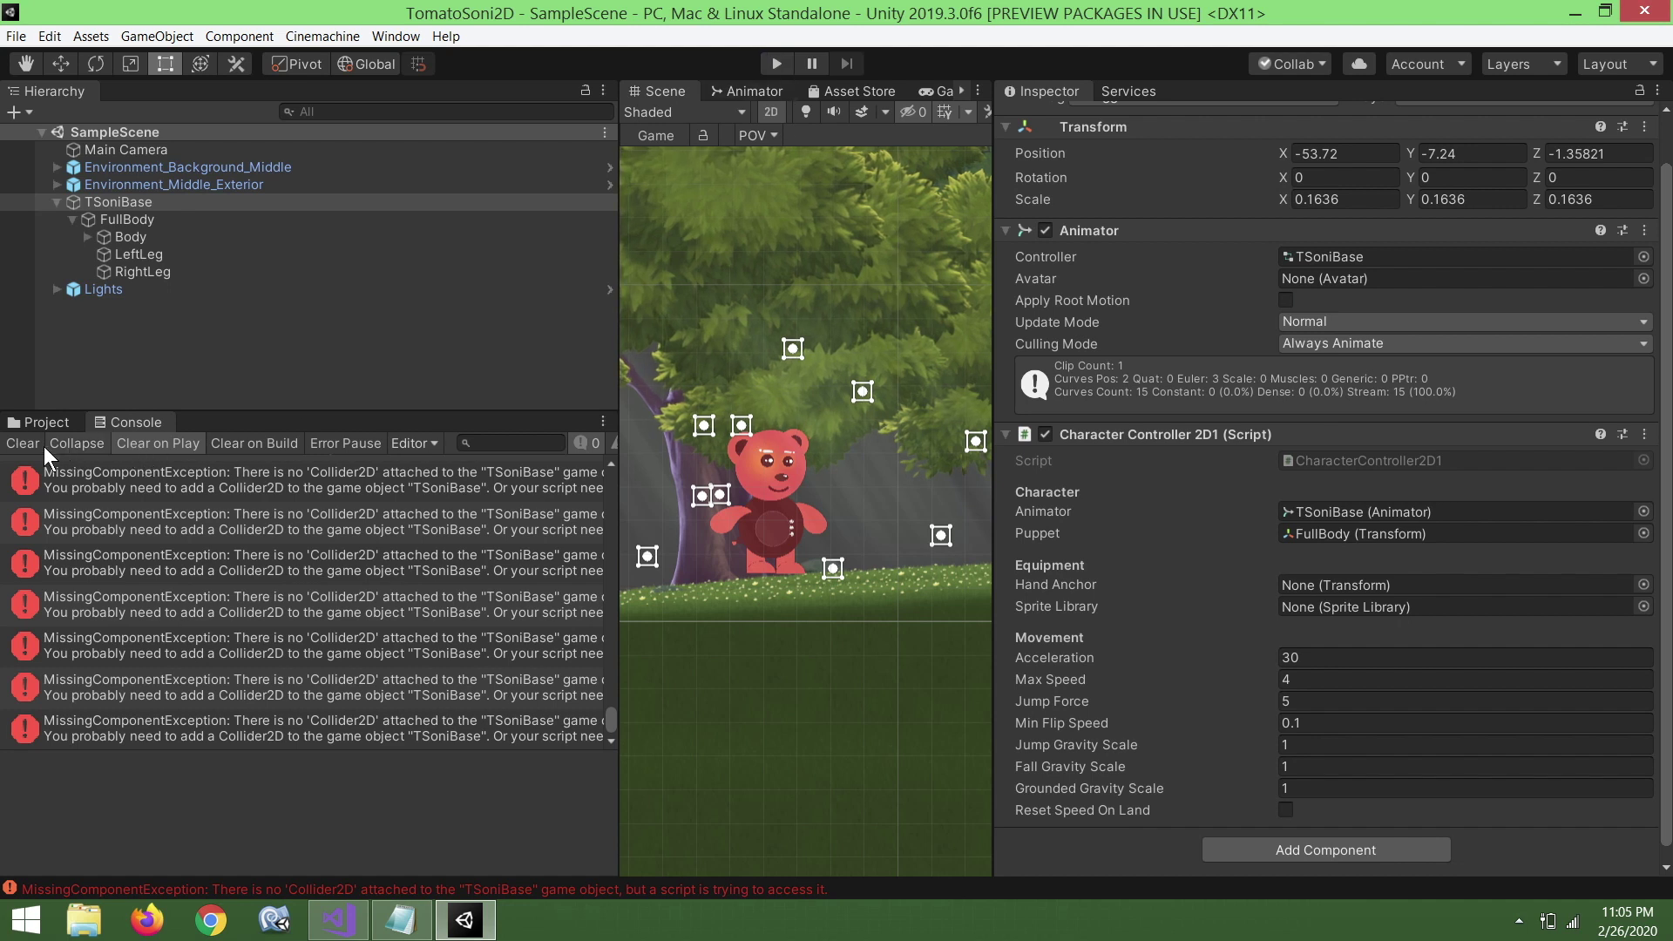
left_click(16, 446)
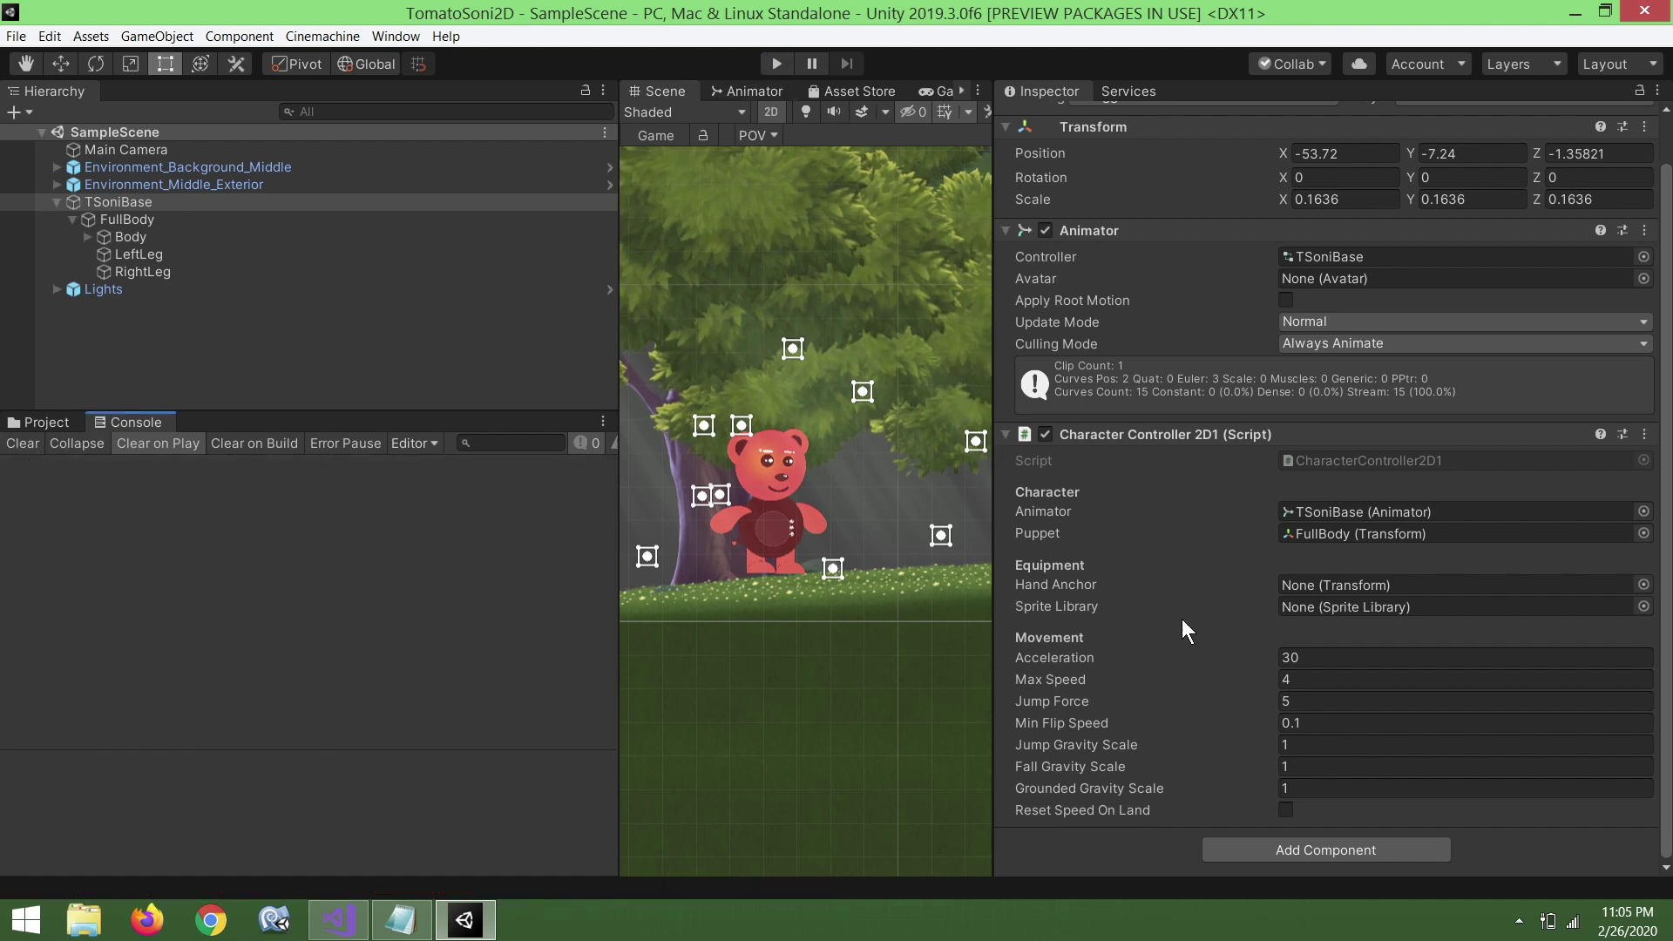
Add a Box Collider 2D (found by searching 'col') to TSoniBase and save the scene.
left_click(1280, 845)
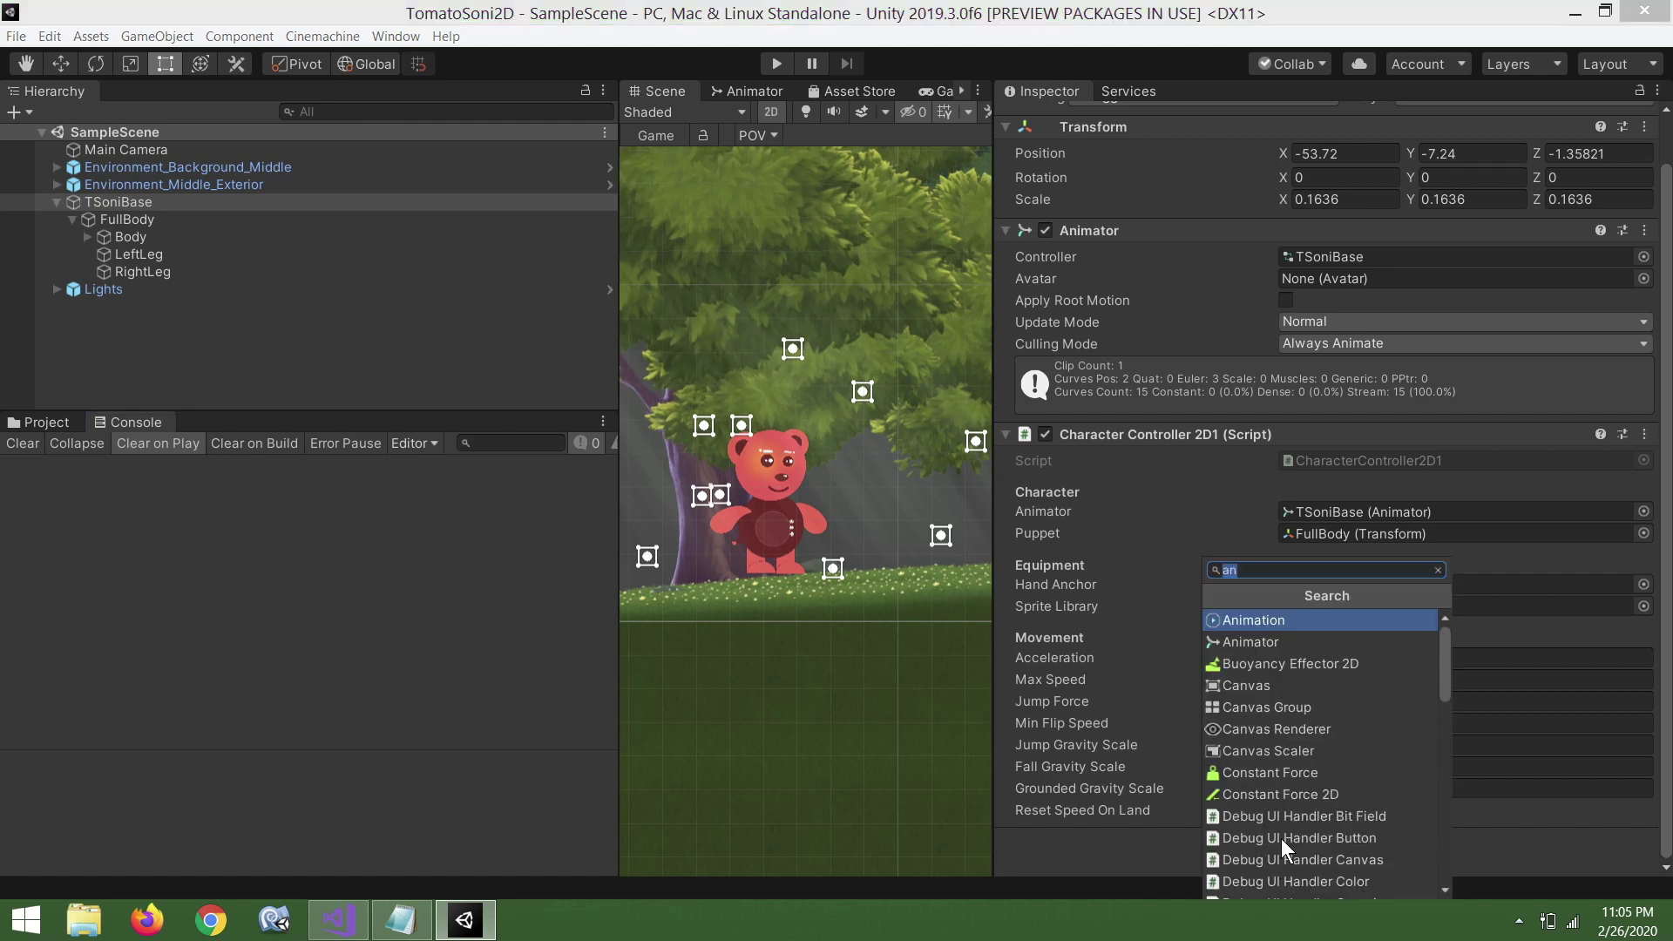
type("col")
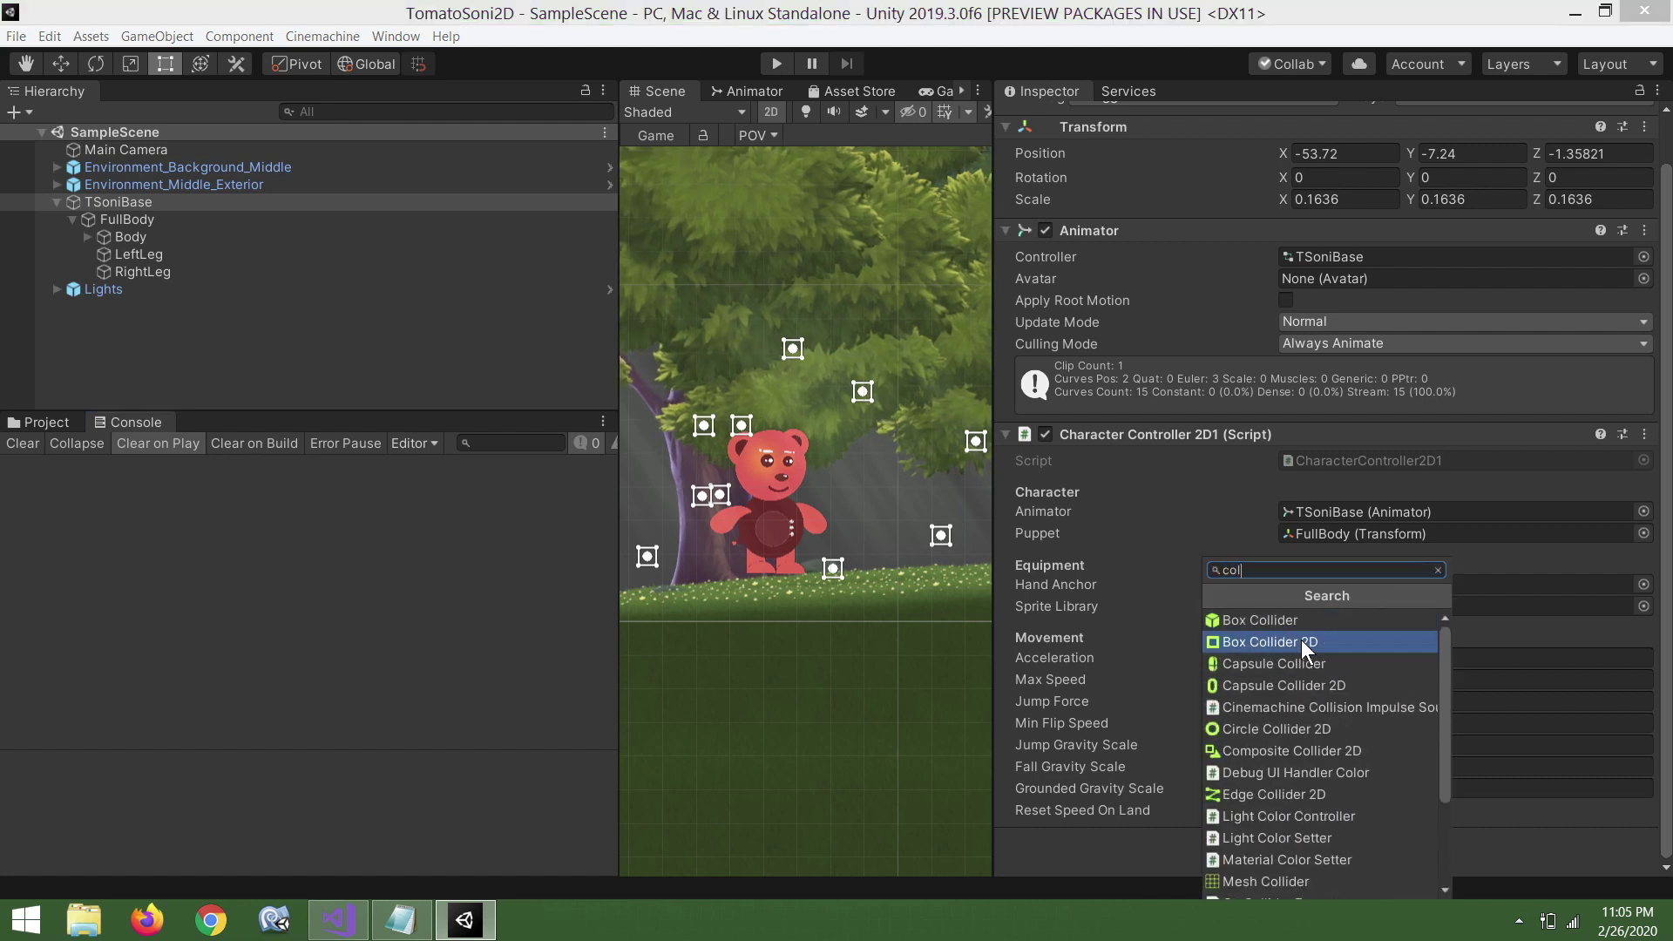
left_click(1300, 641)
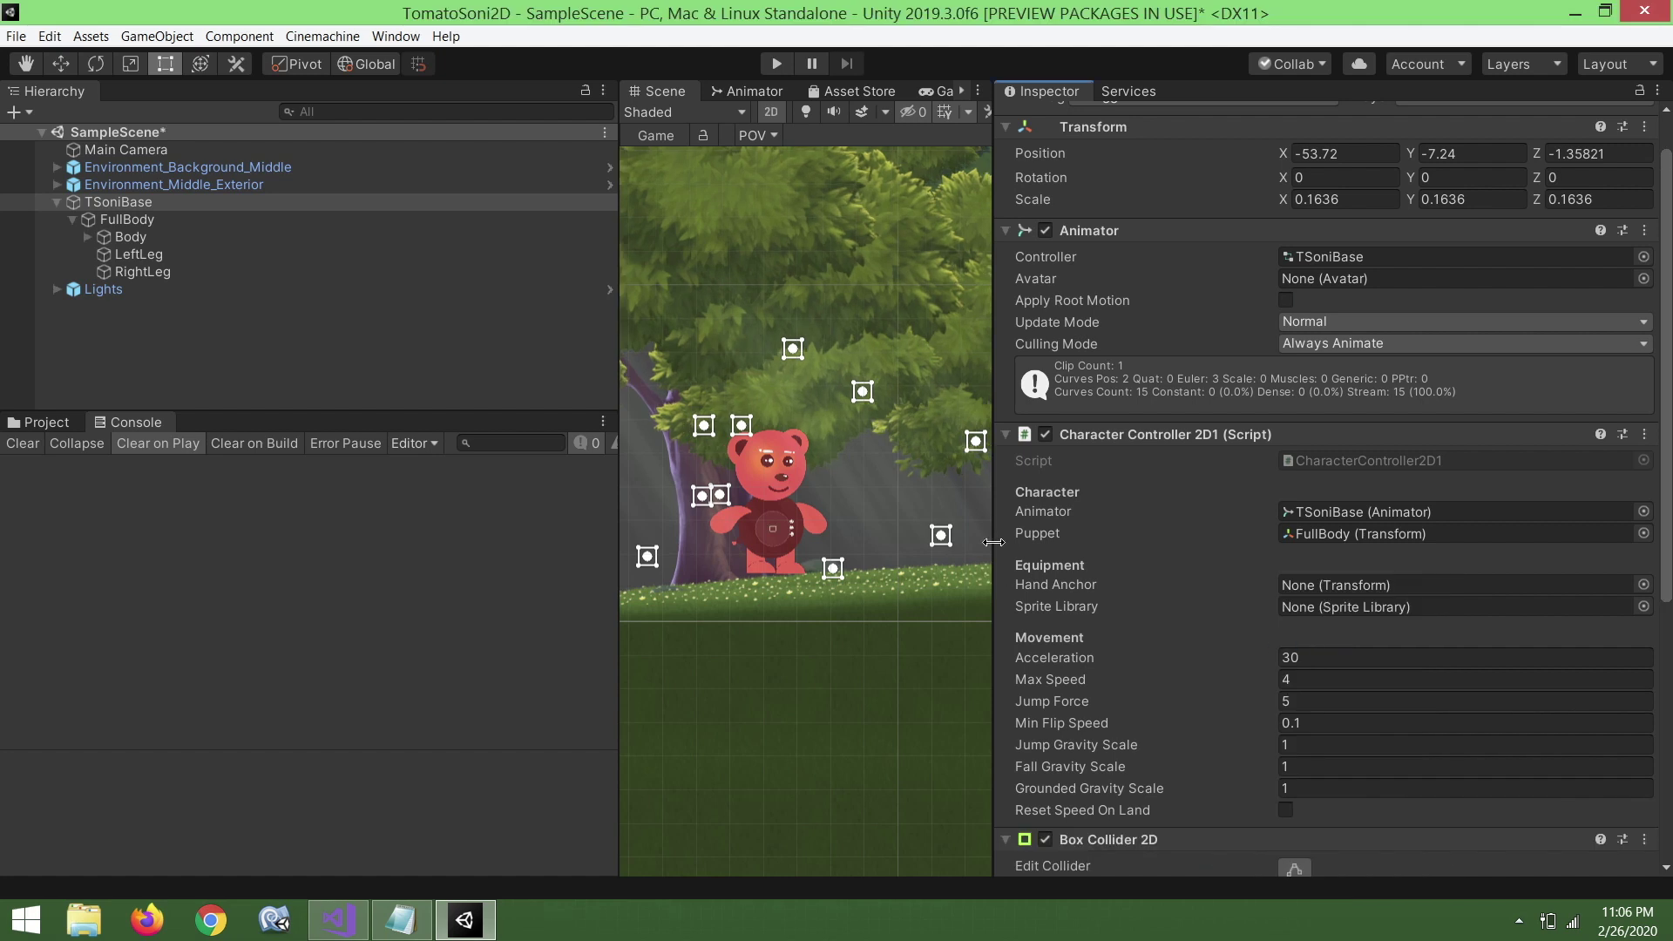
key("ctrl+s")
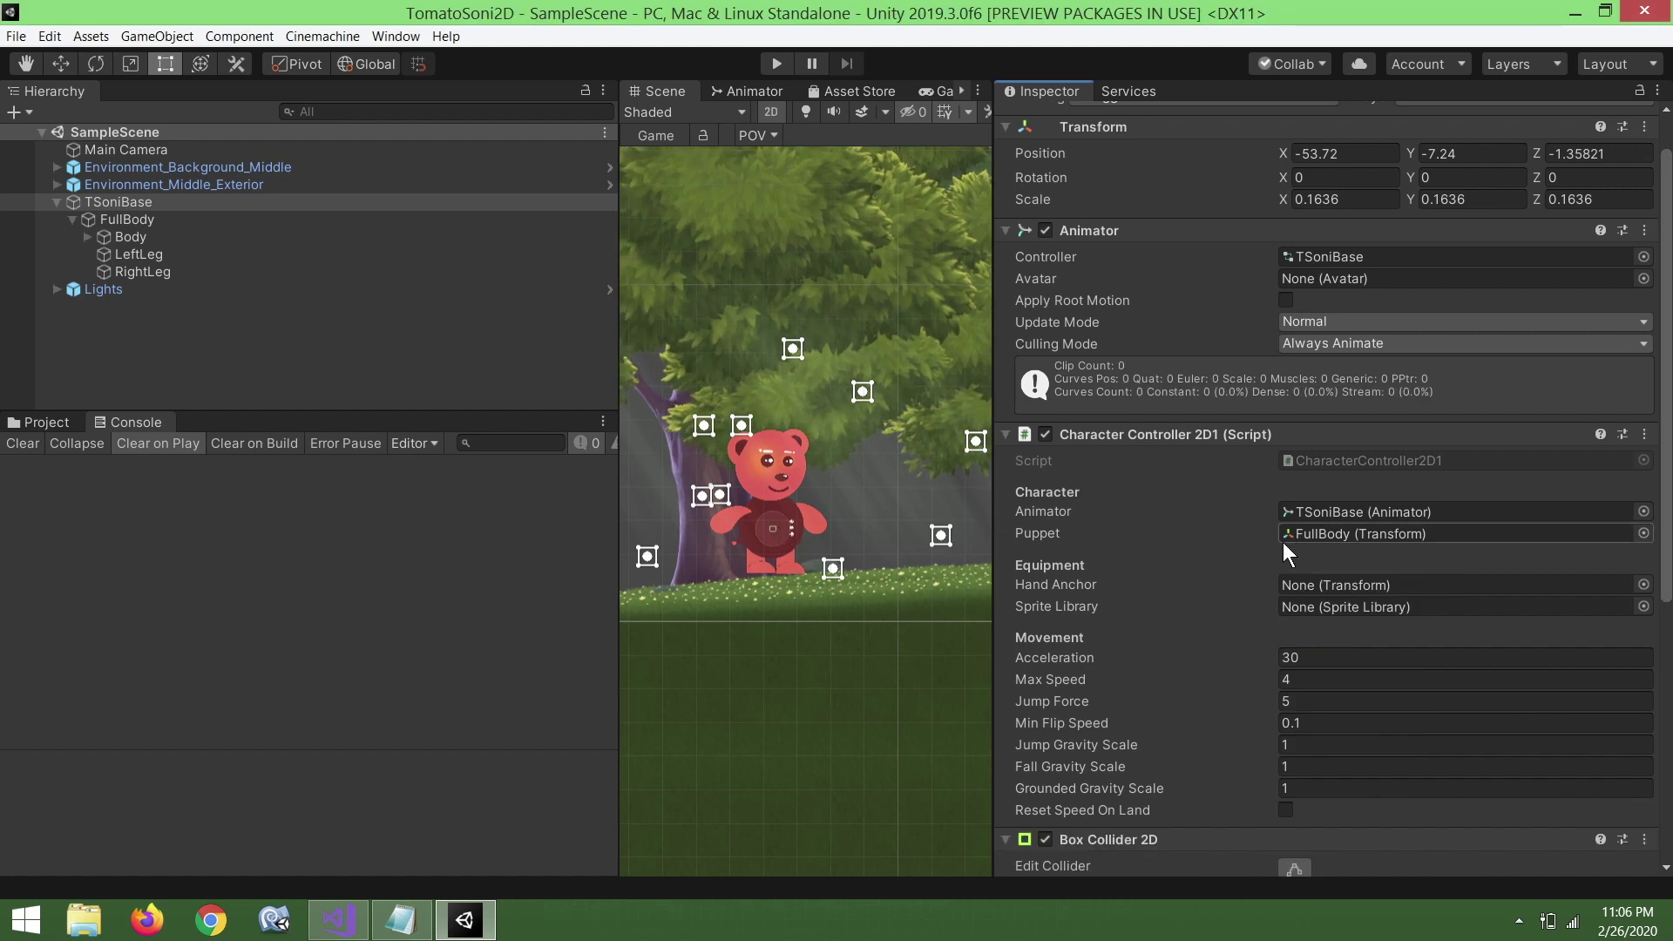
scroll(1248, 562, "down", 5)
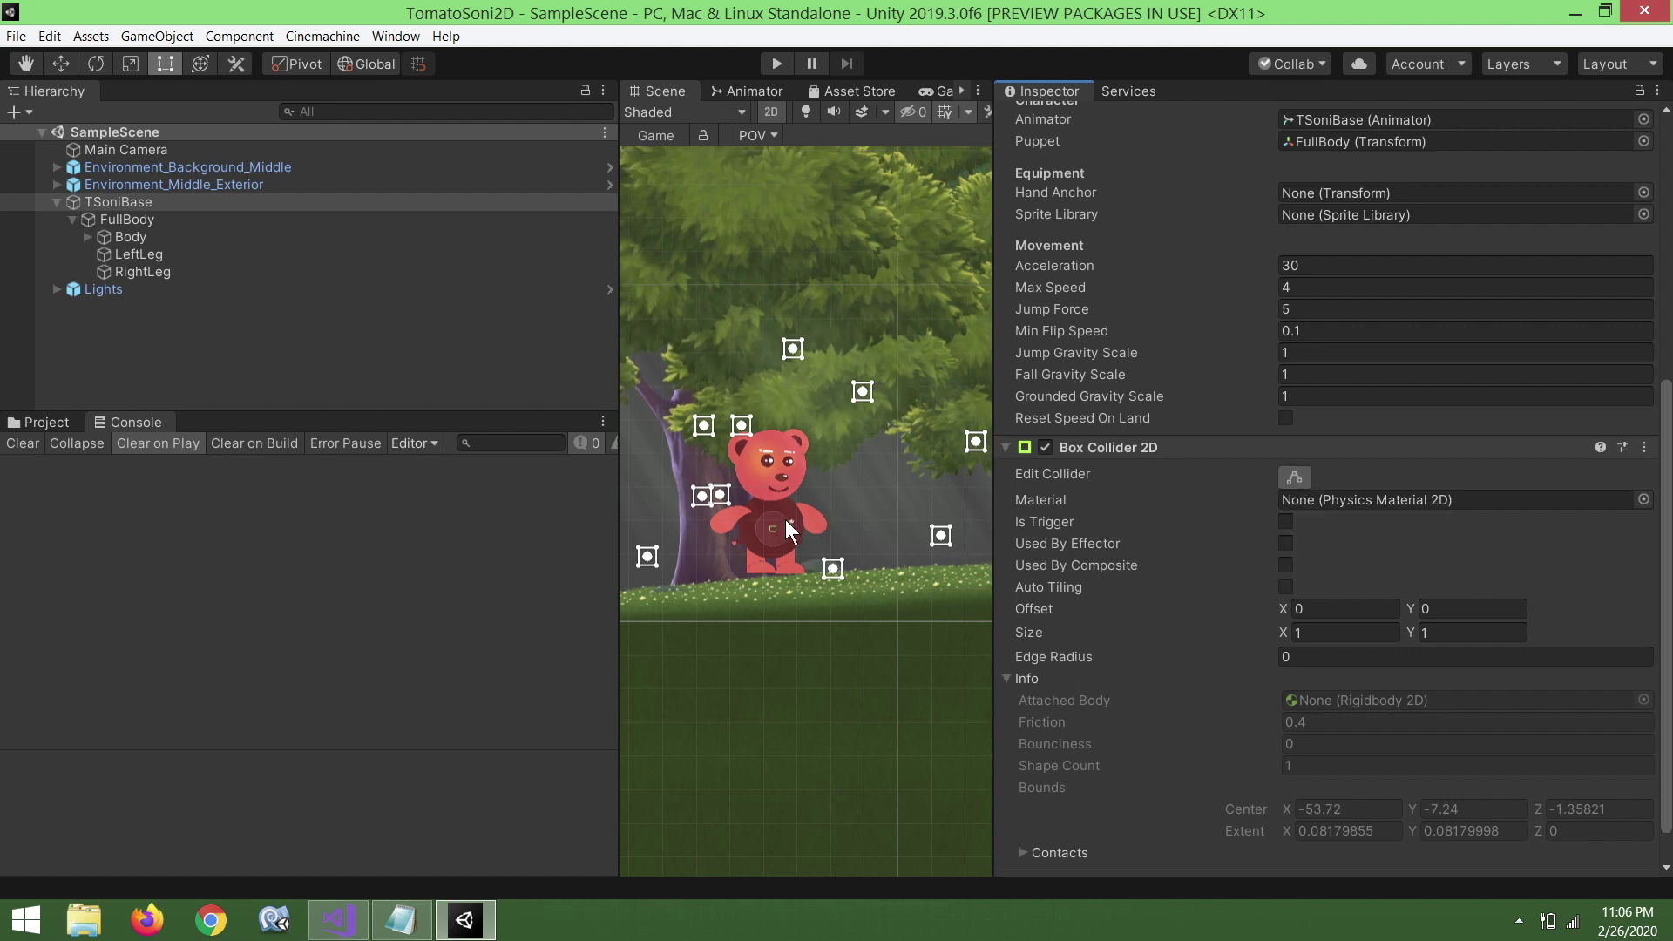
scroll(767, 530, "up", 1)
scroll(767, 530, "up", 1)
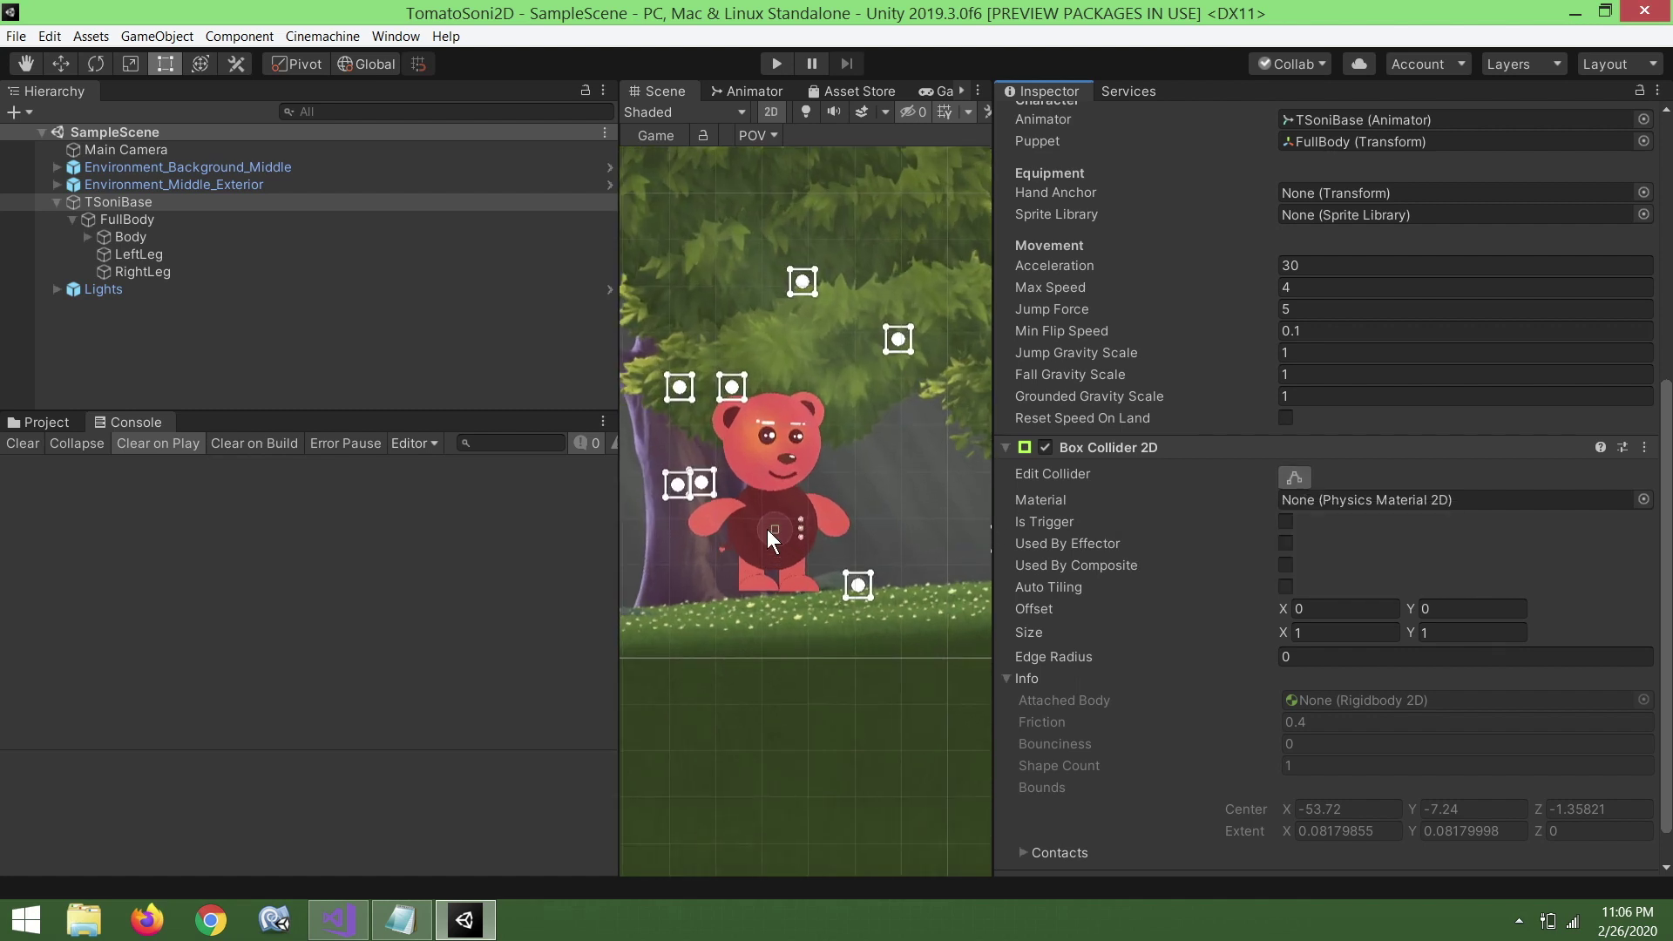
scroll(766, 529, "up", 2)
scroll(767, 529, "up", 2)
scroll(767, 530, "up", 1)
scroll(767, 530, "up", 1)
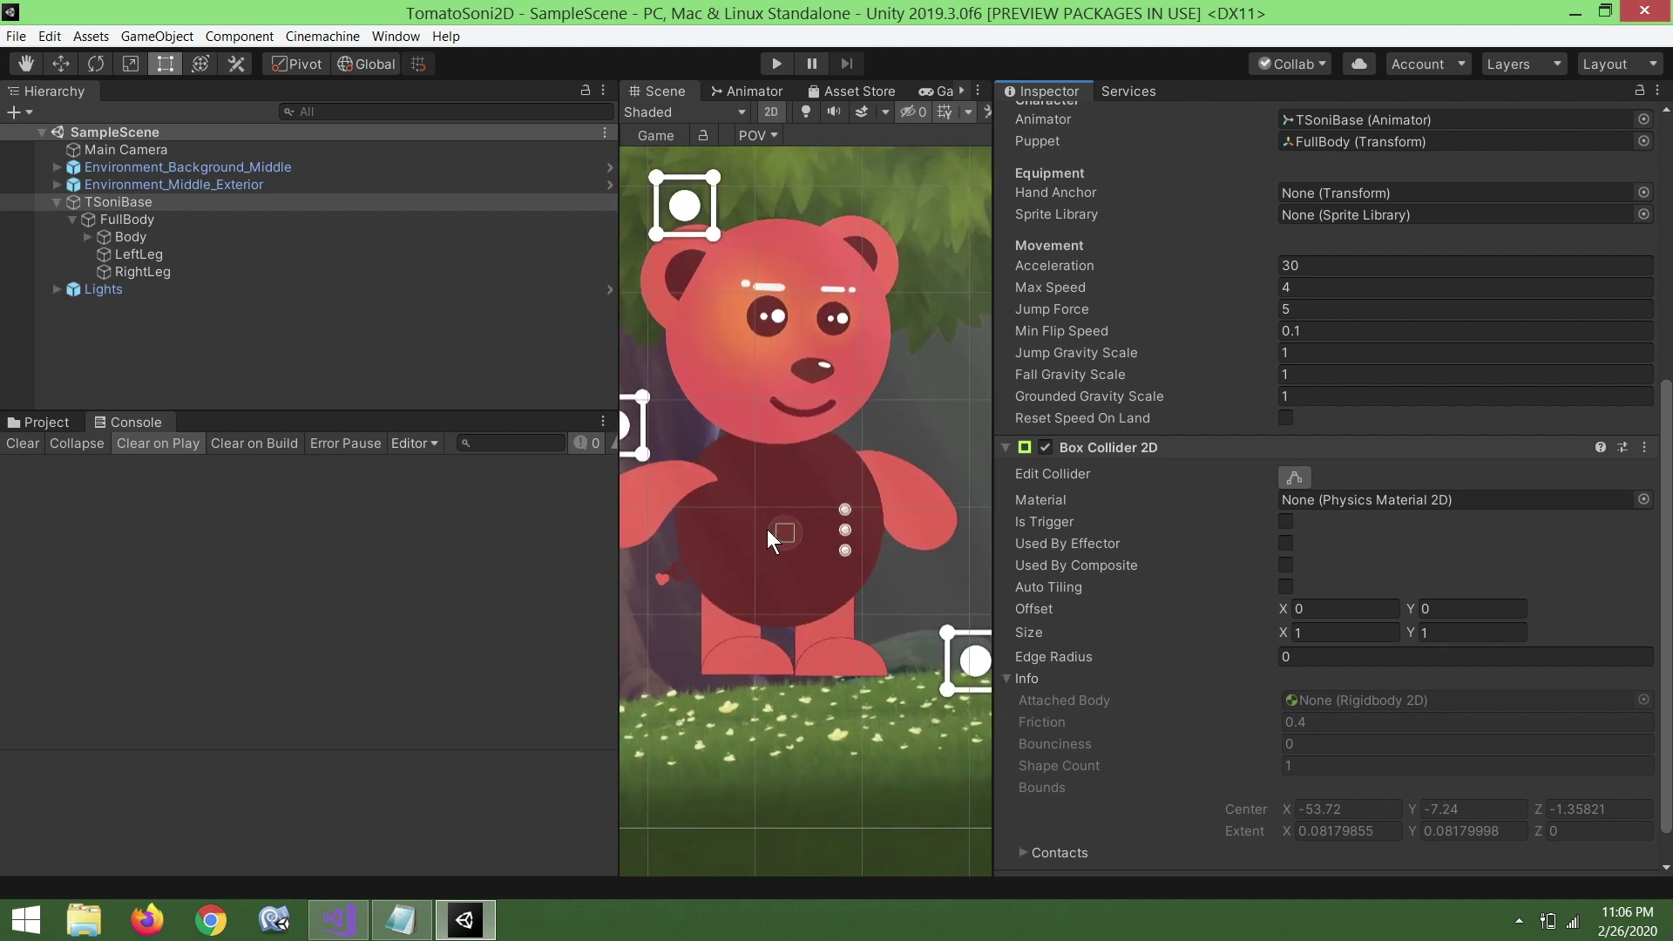
scroll(767, 530, "up", 1)
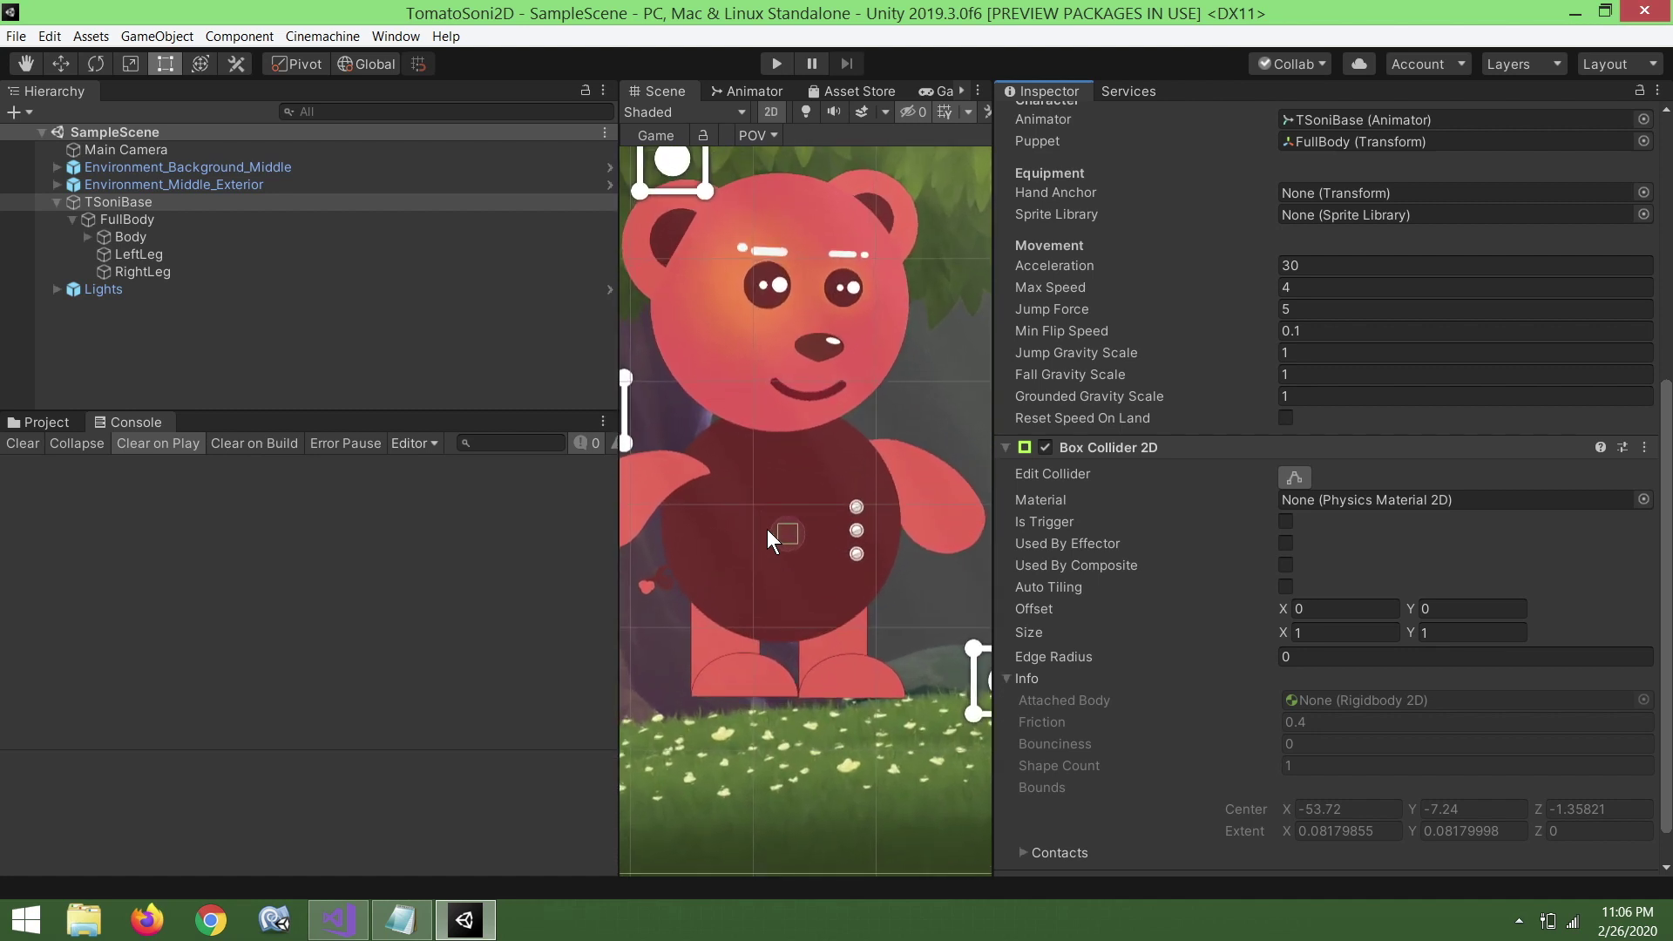
Reselect TSoniBase and enable Edit Collider on its Box Collider 2D.
left_click(1304, 483)
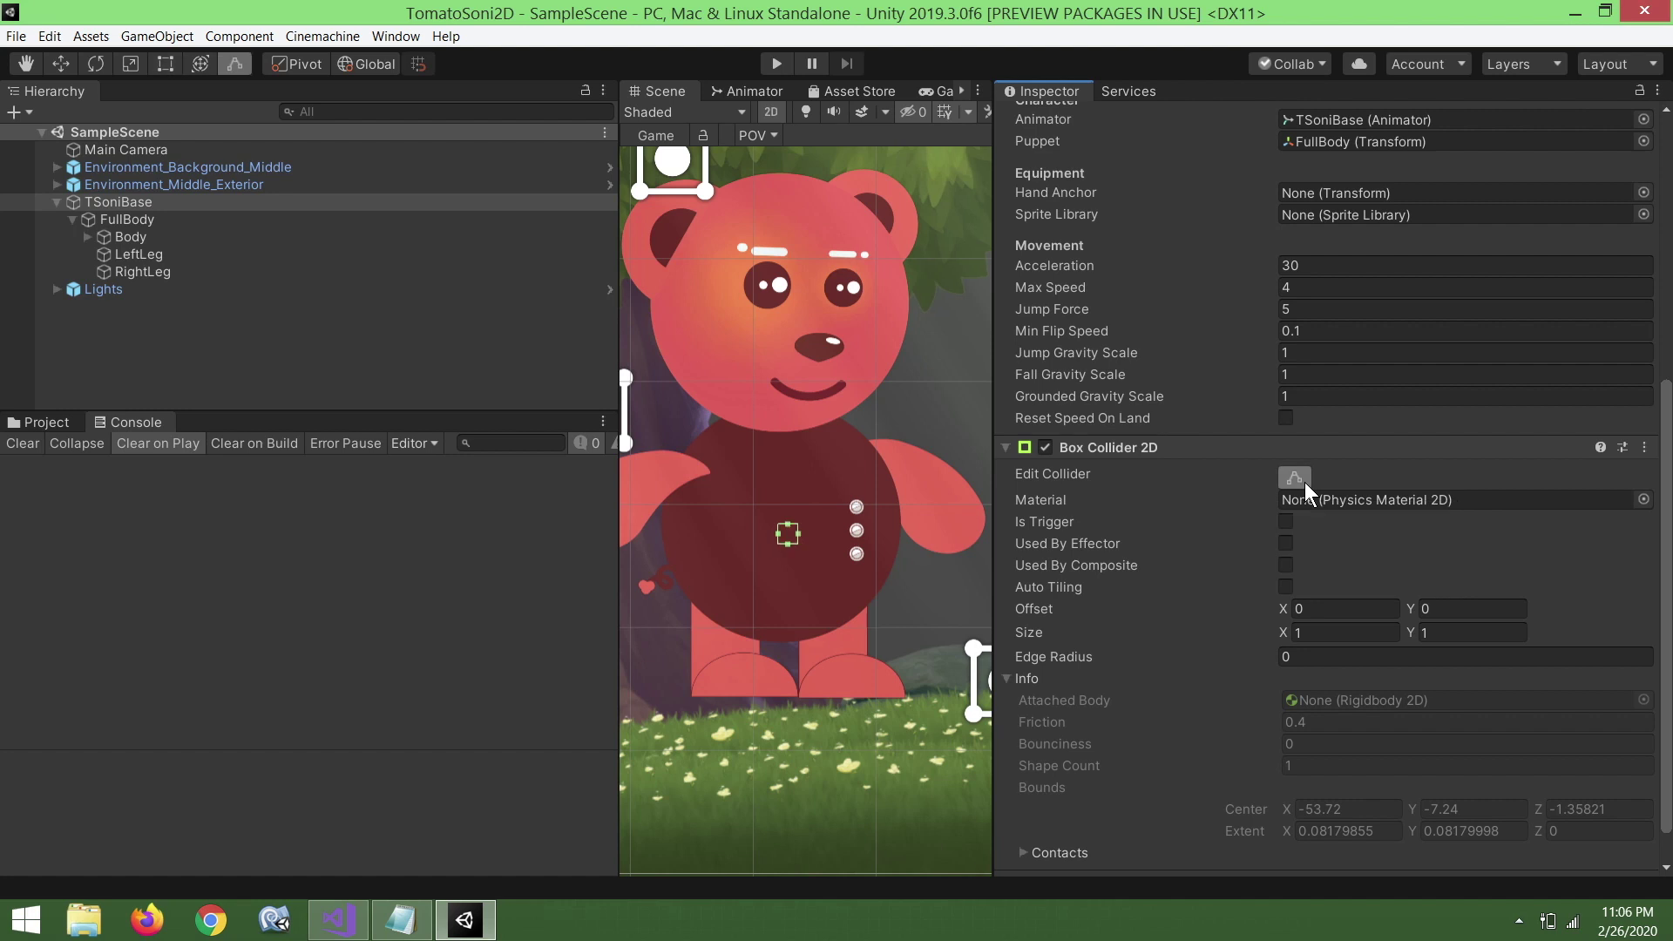
left_click(786, 540)
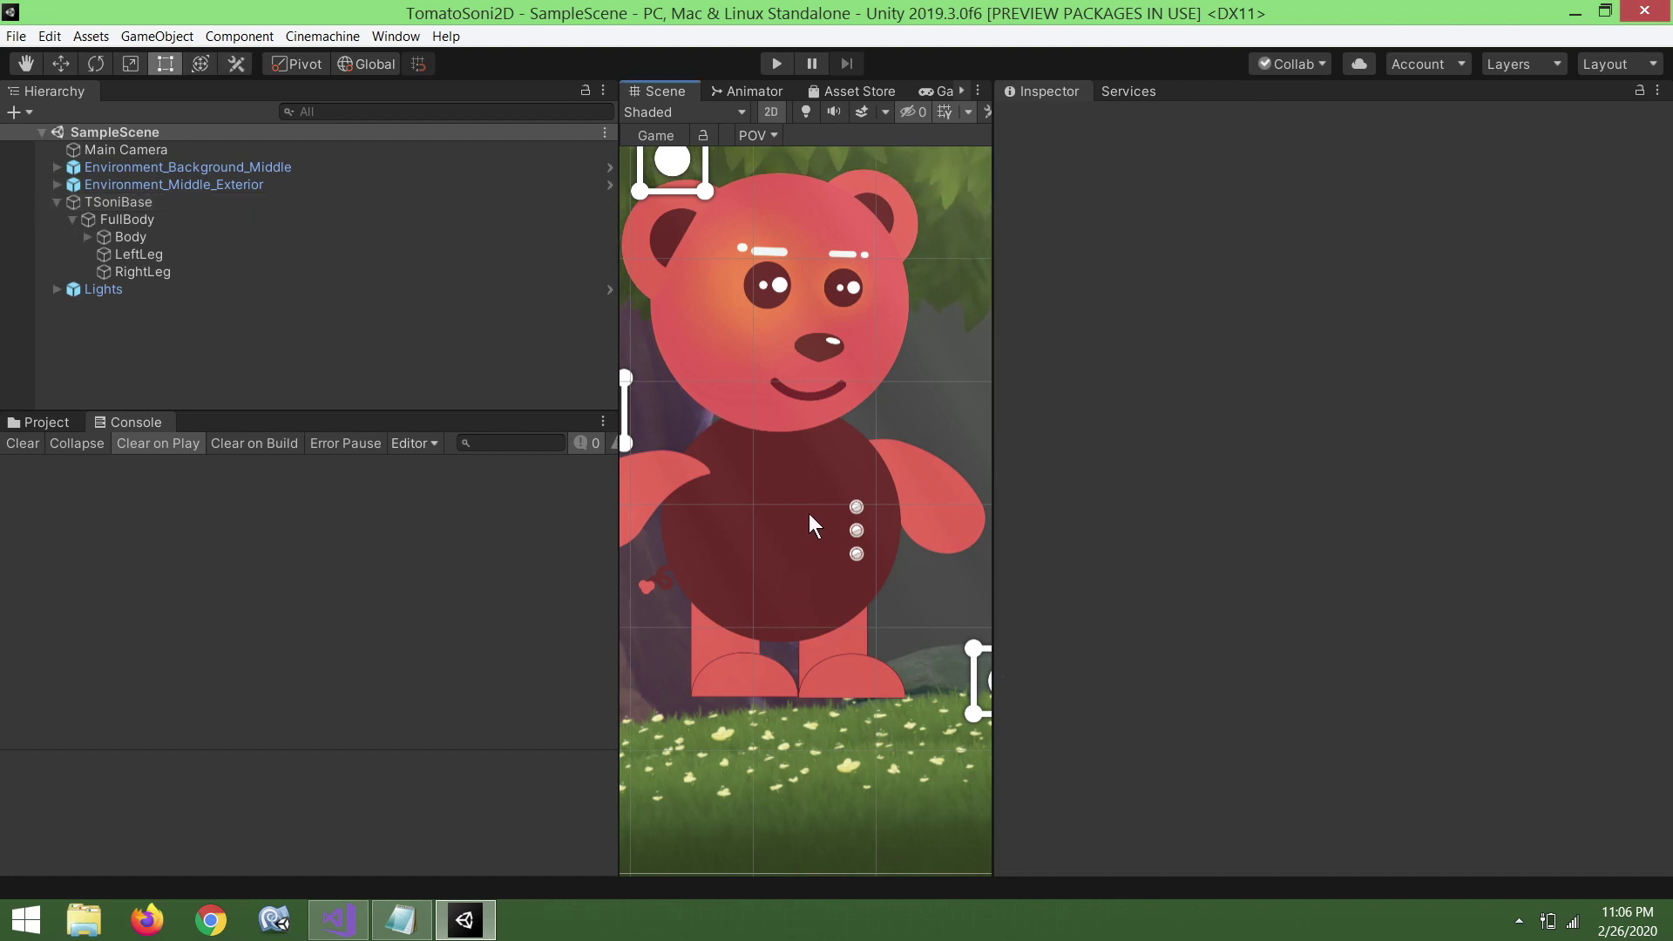
left_click(197, 200)
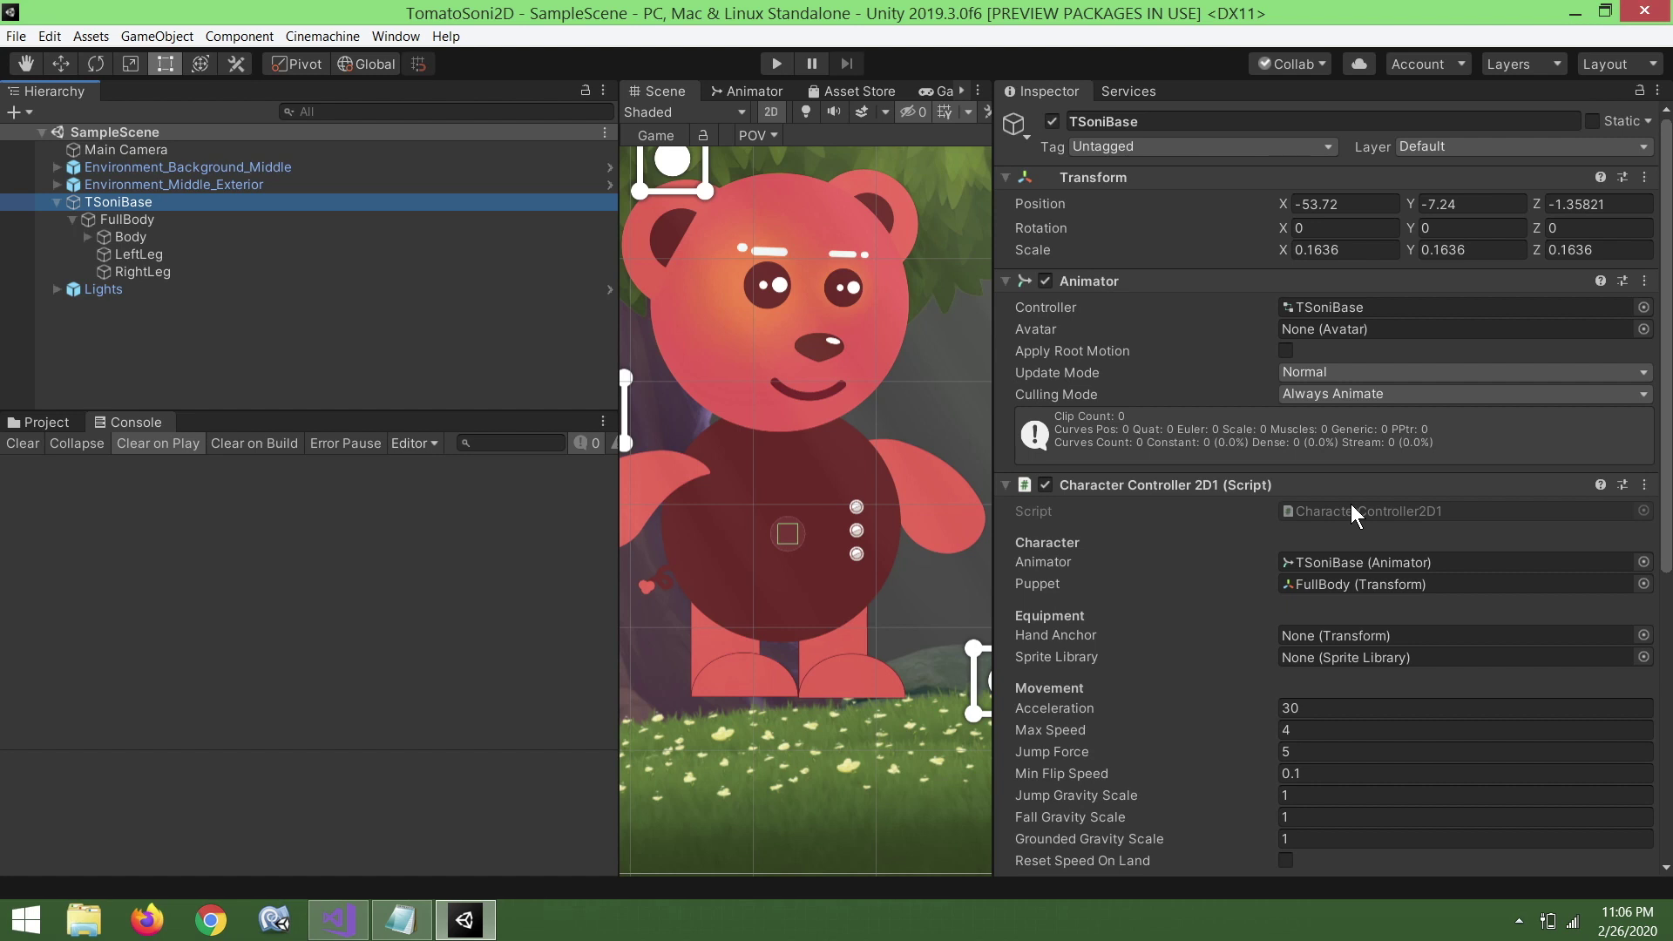
scroll(1308, 520, "down", 5)
left_click(1295, 436)
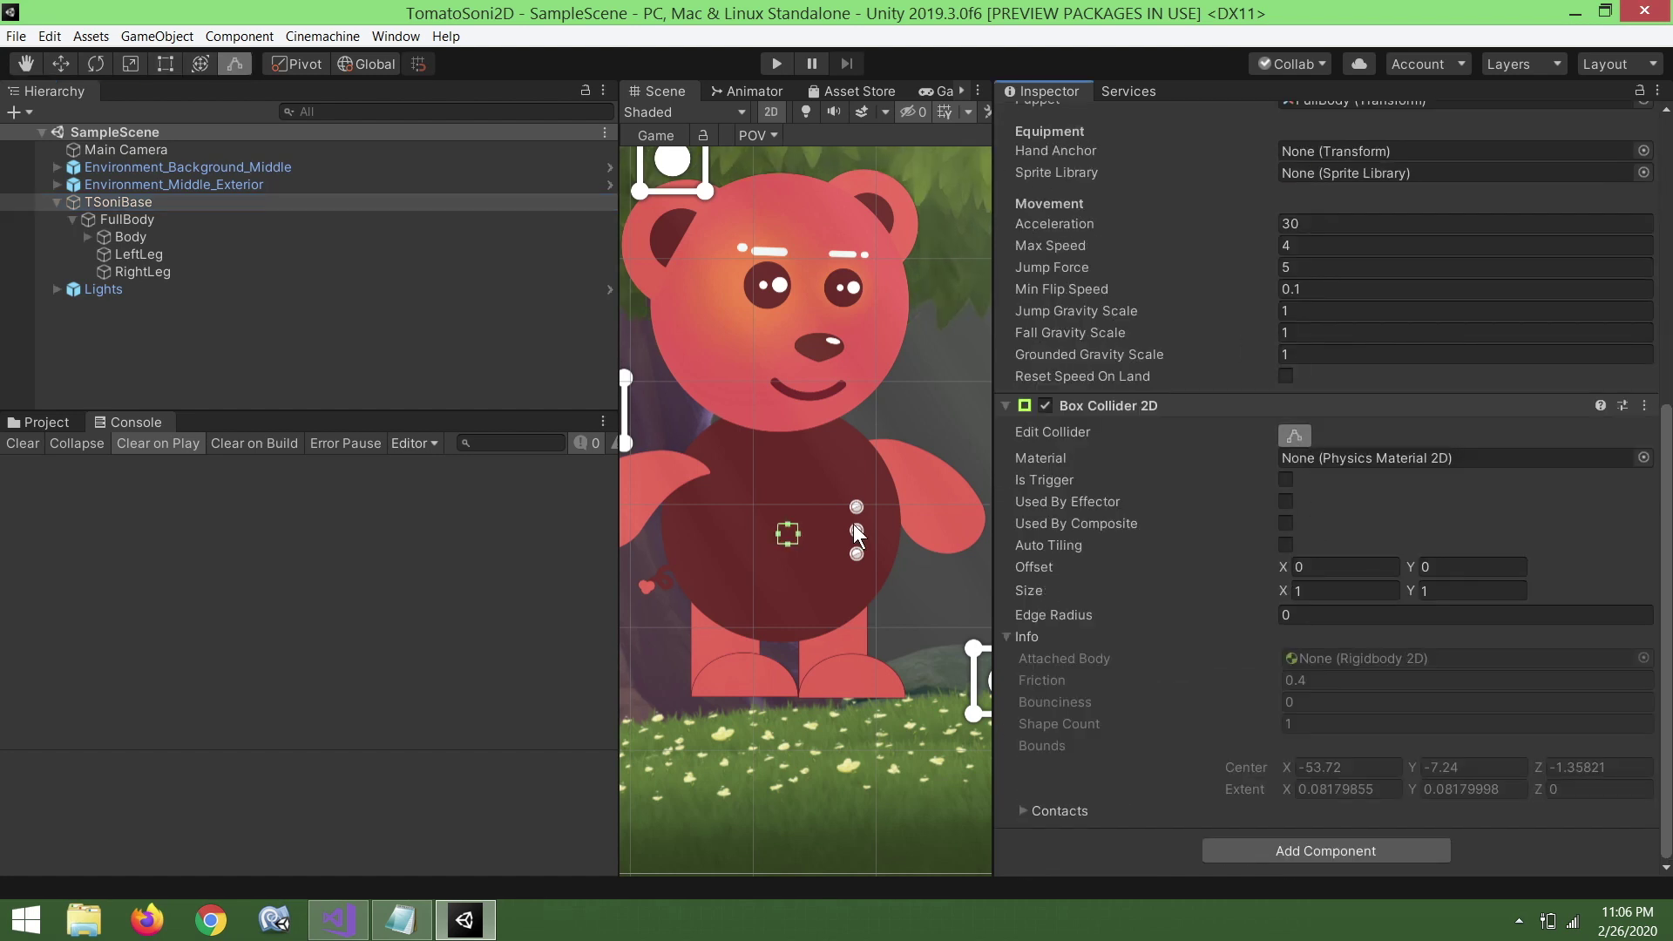
Drag the collider's bottom, top, right and left edges around the bear, then save.
left_click_drag(787, 544, 775, 701)
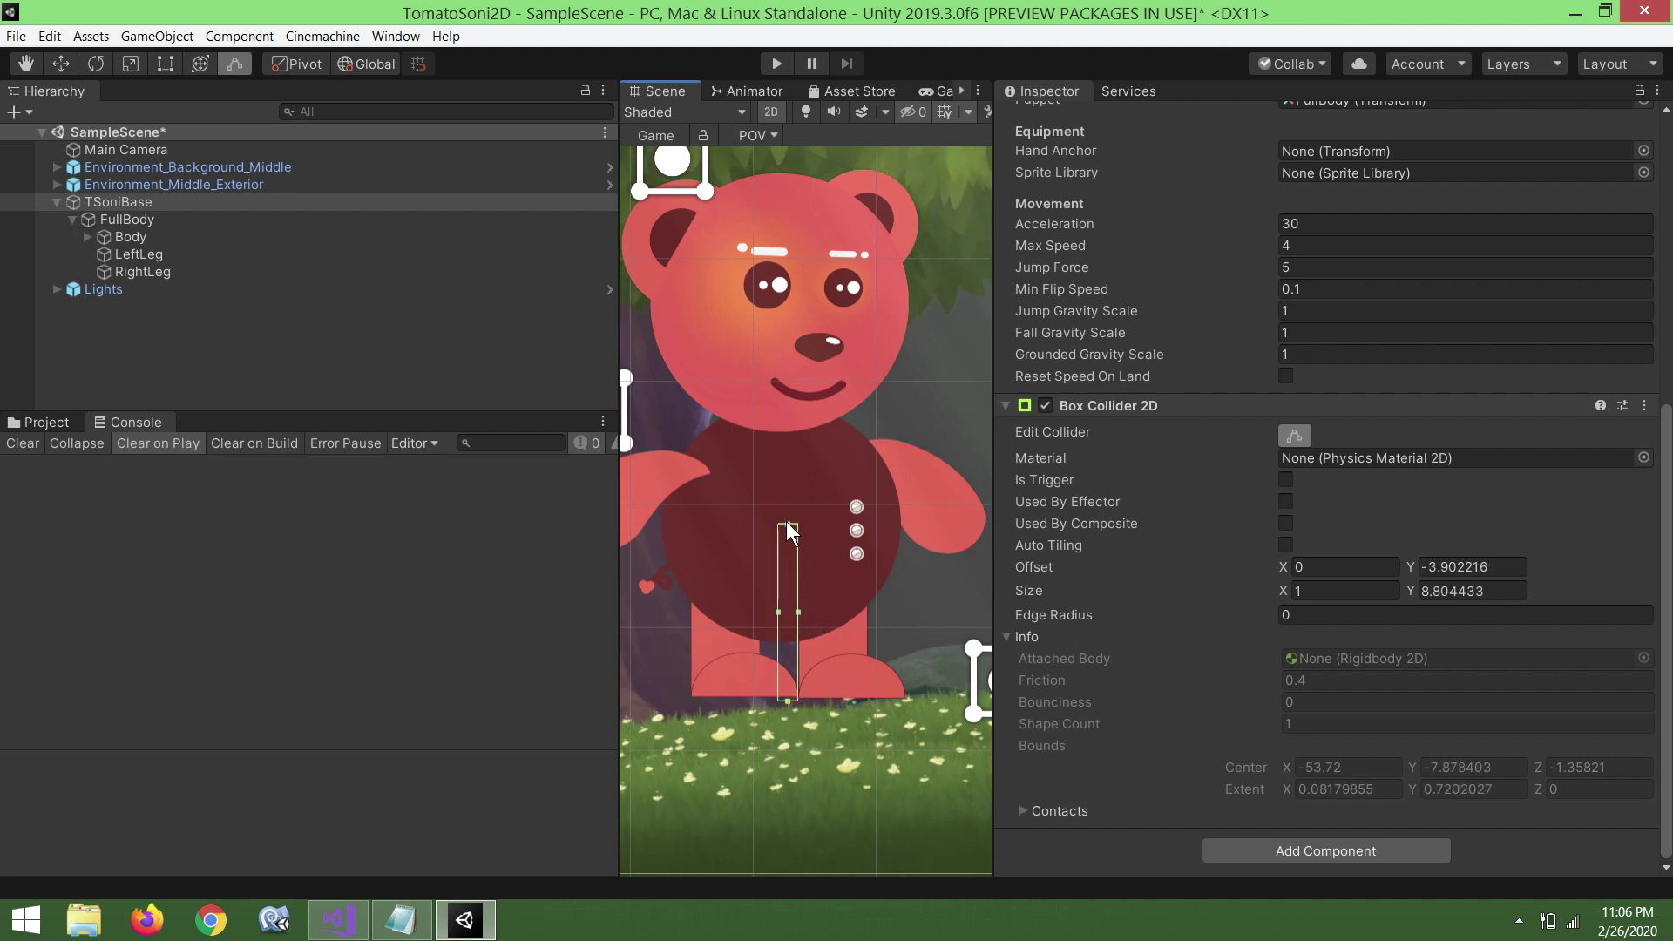
mouse_move(788, 525)
left_mouse_down()
mouse_move(817, 421)
mouse_move(779, 175)
left_mouse_up()
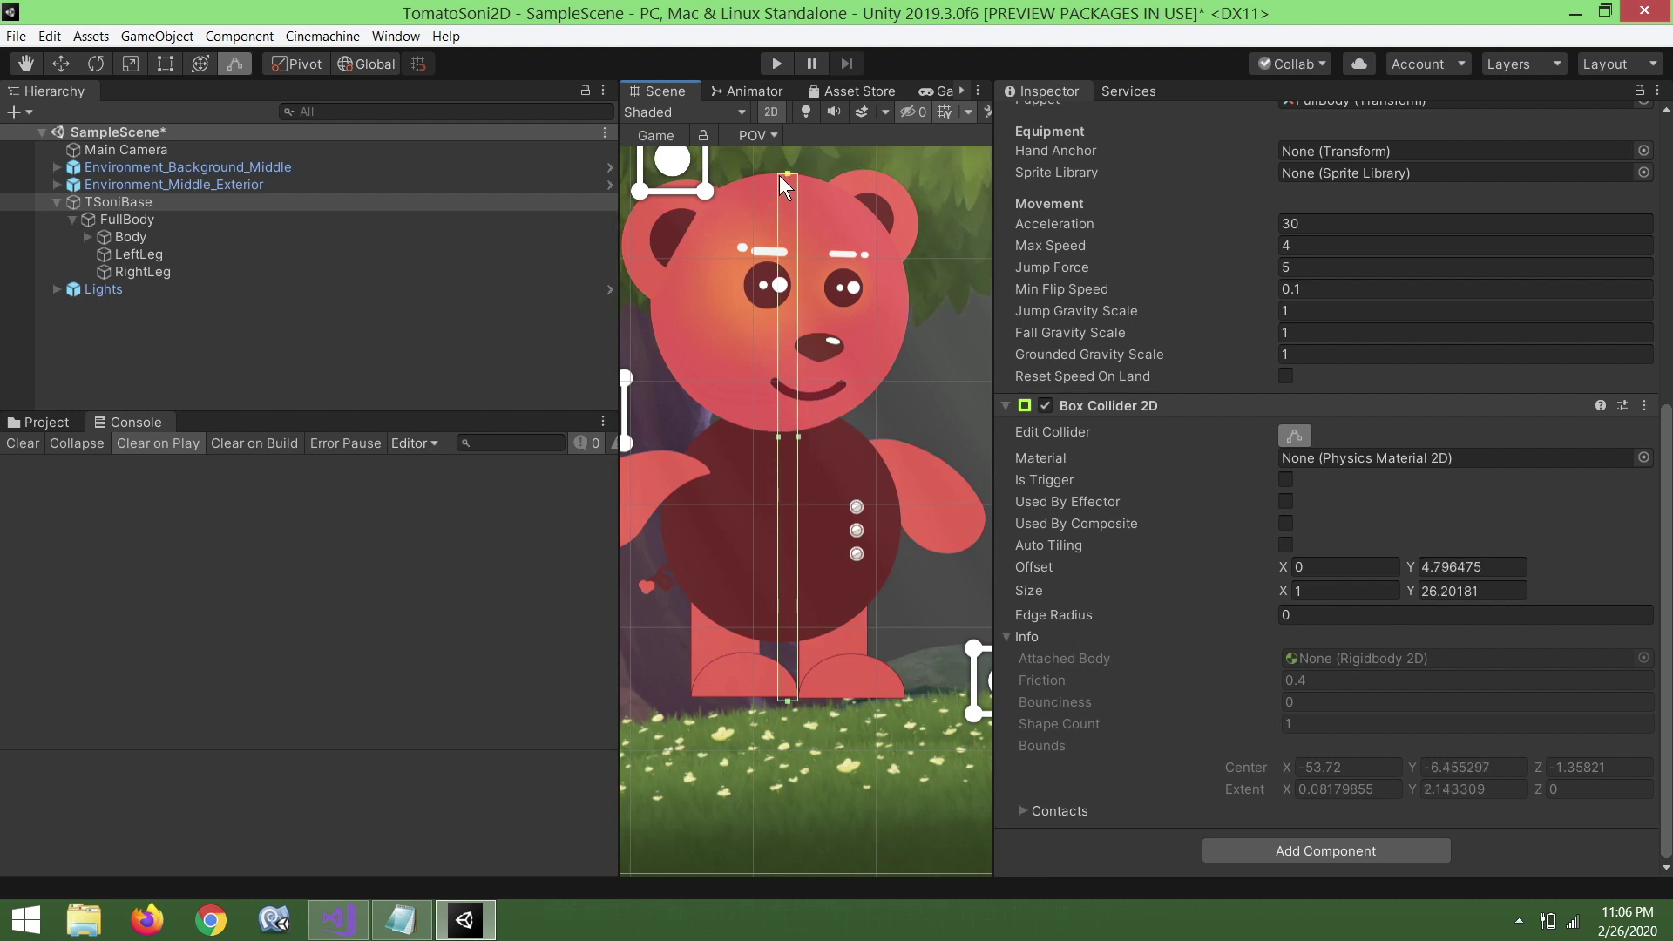
left_click_drag(798, 436, 981, 437)
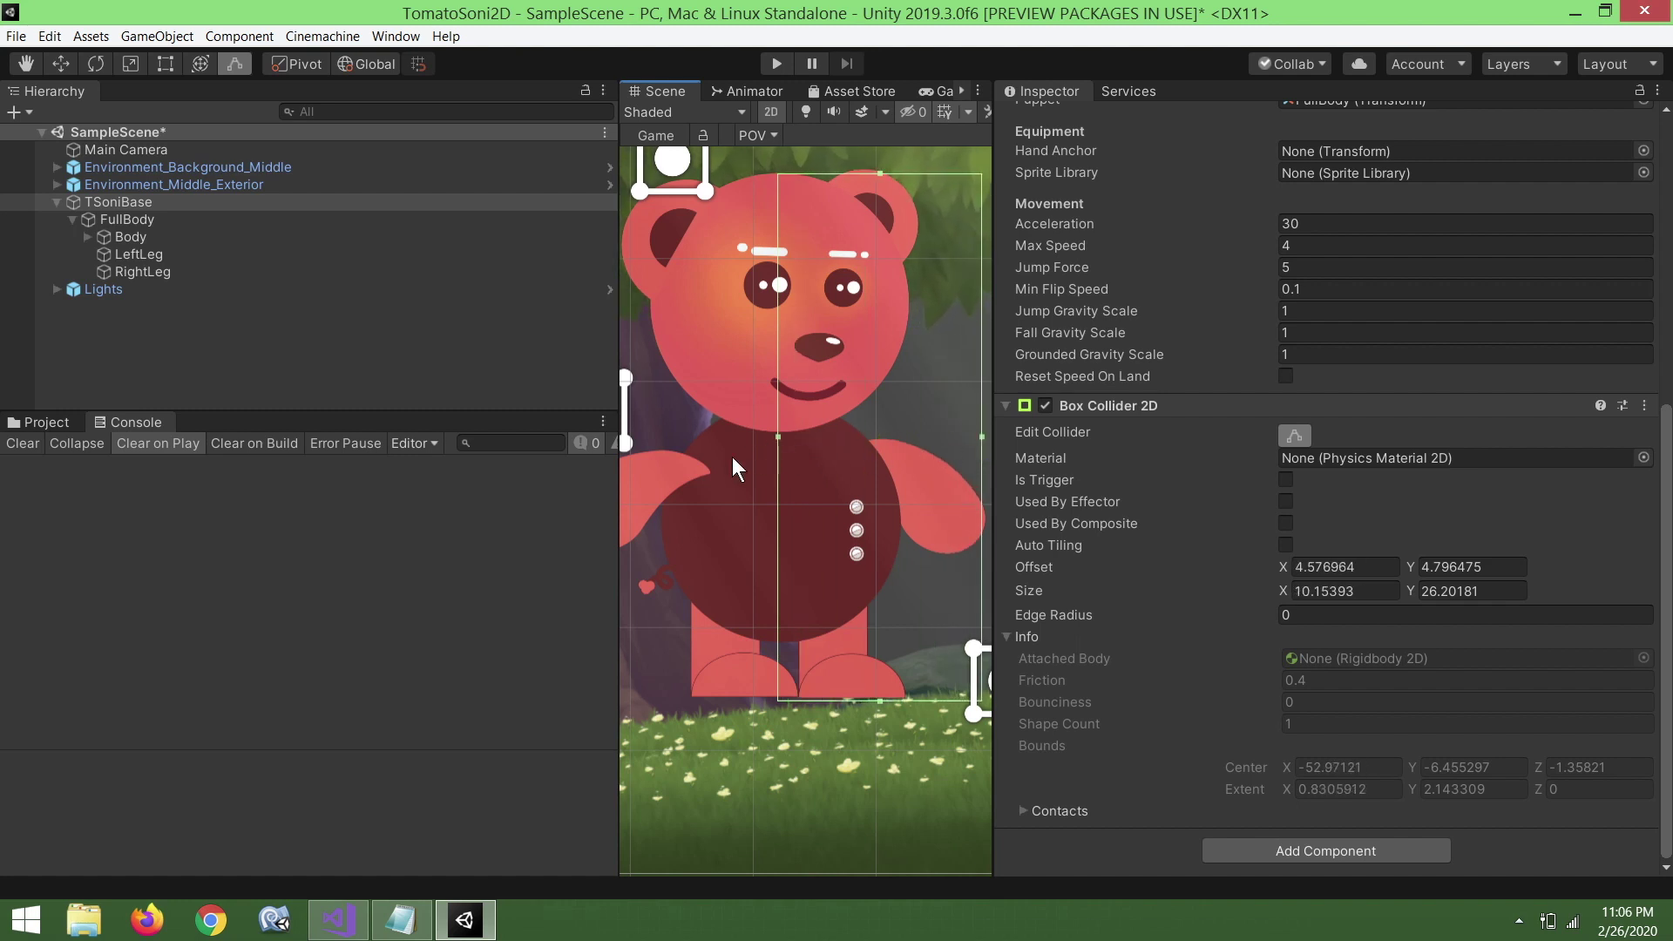
scroll(732, 456, "down", 3)
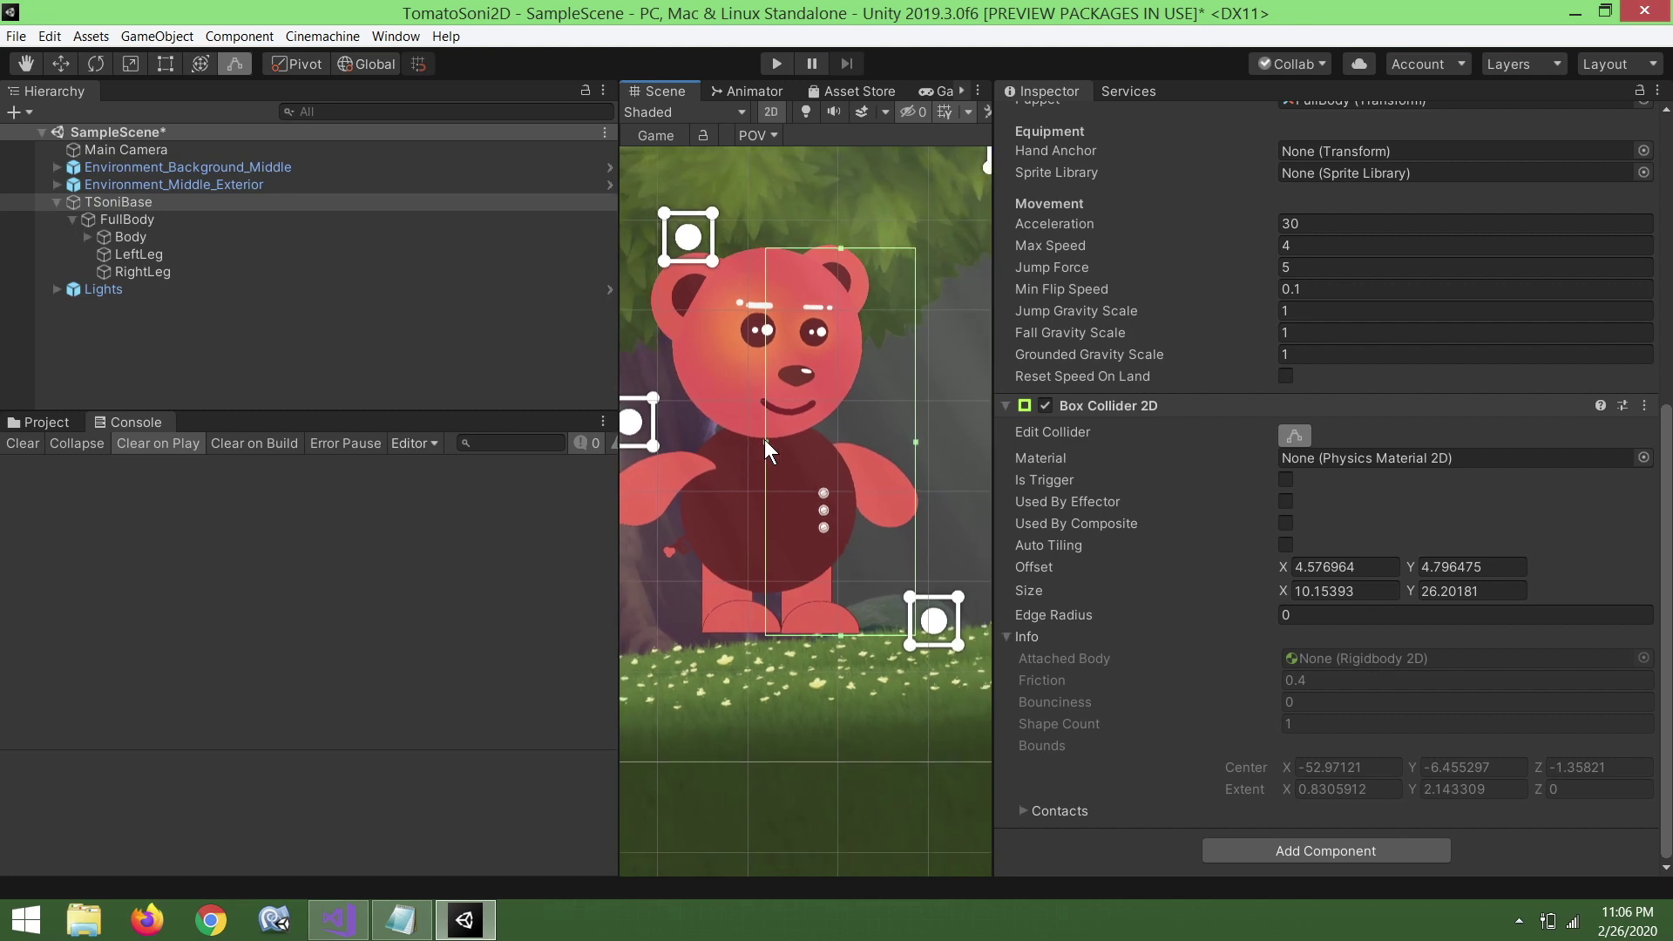
left_click_drag(765, 441, 621, 467)
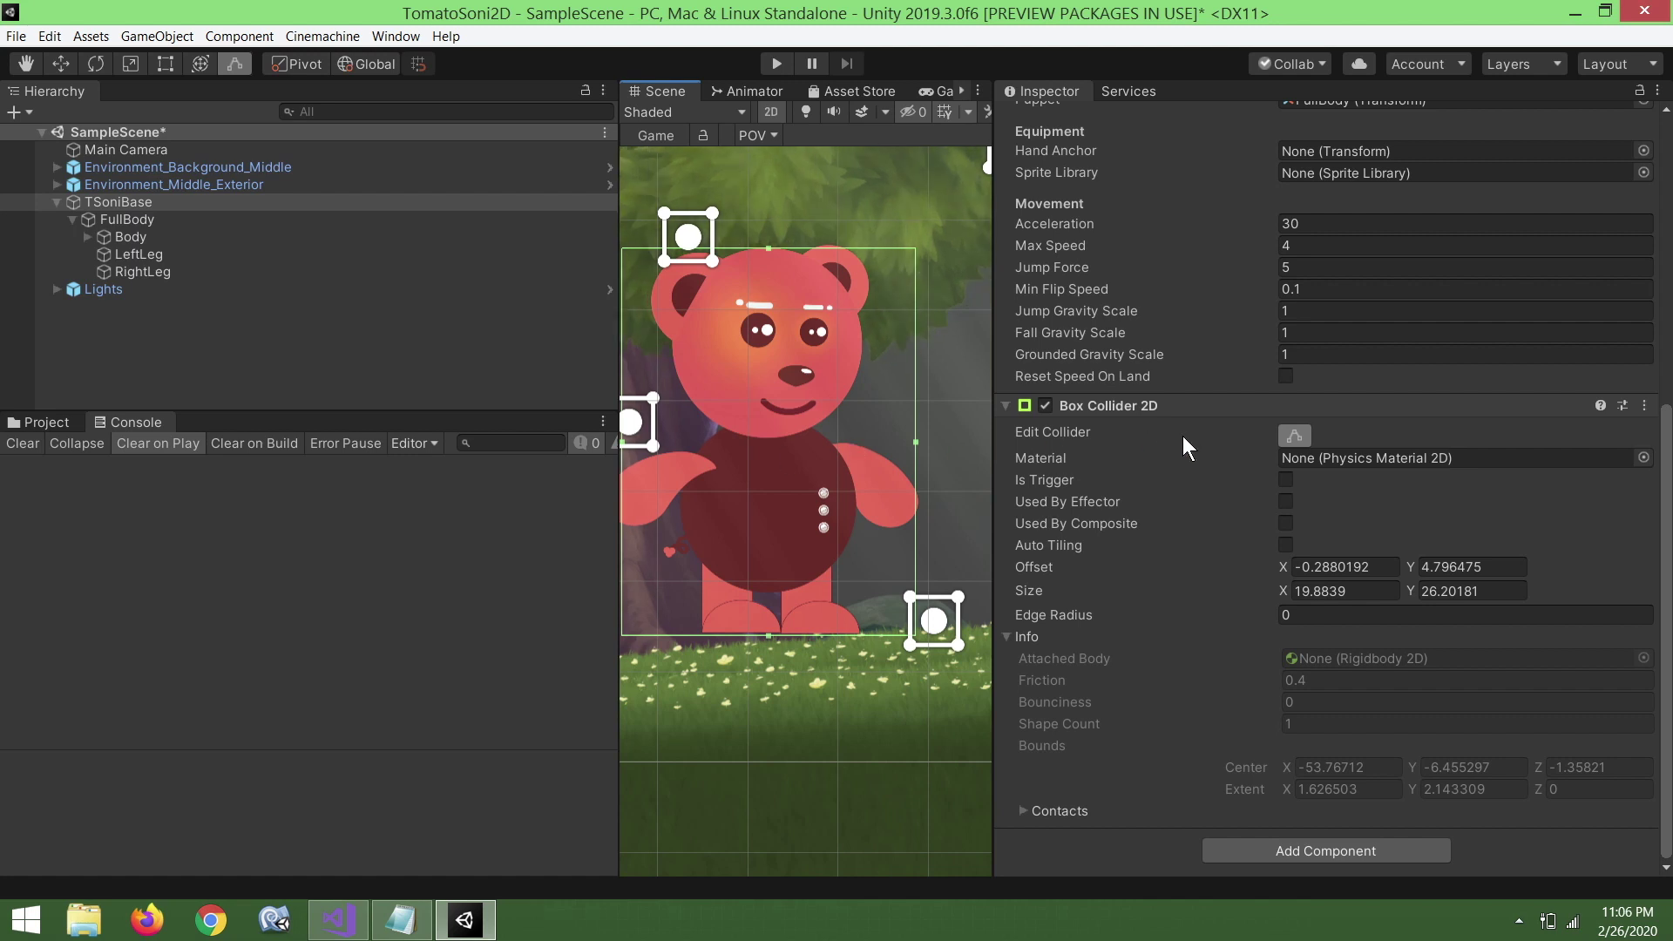
key("ctrl+s")
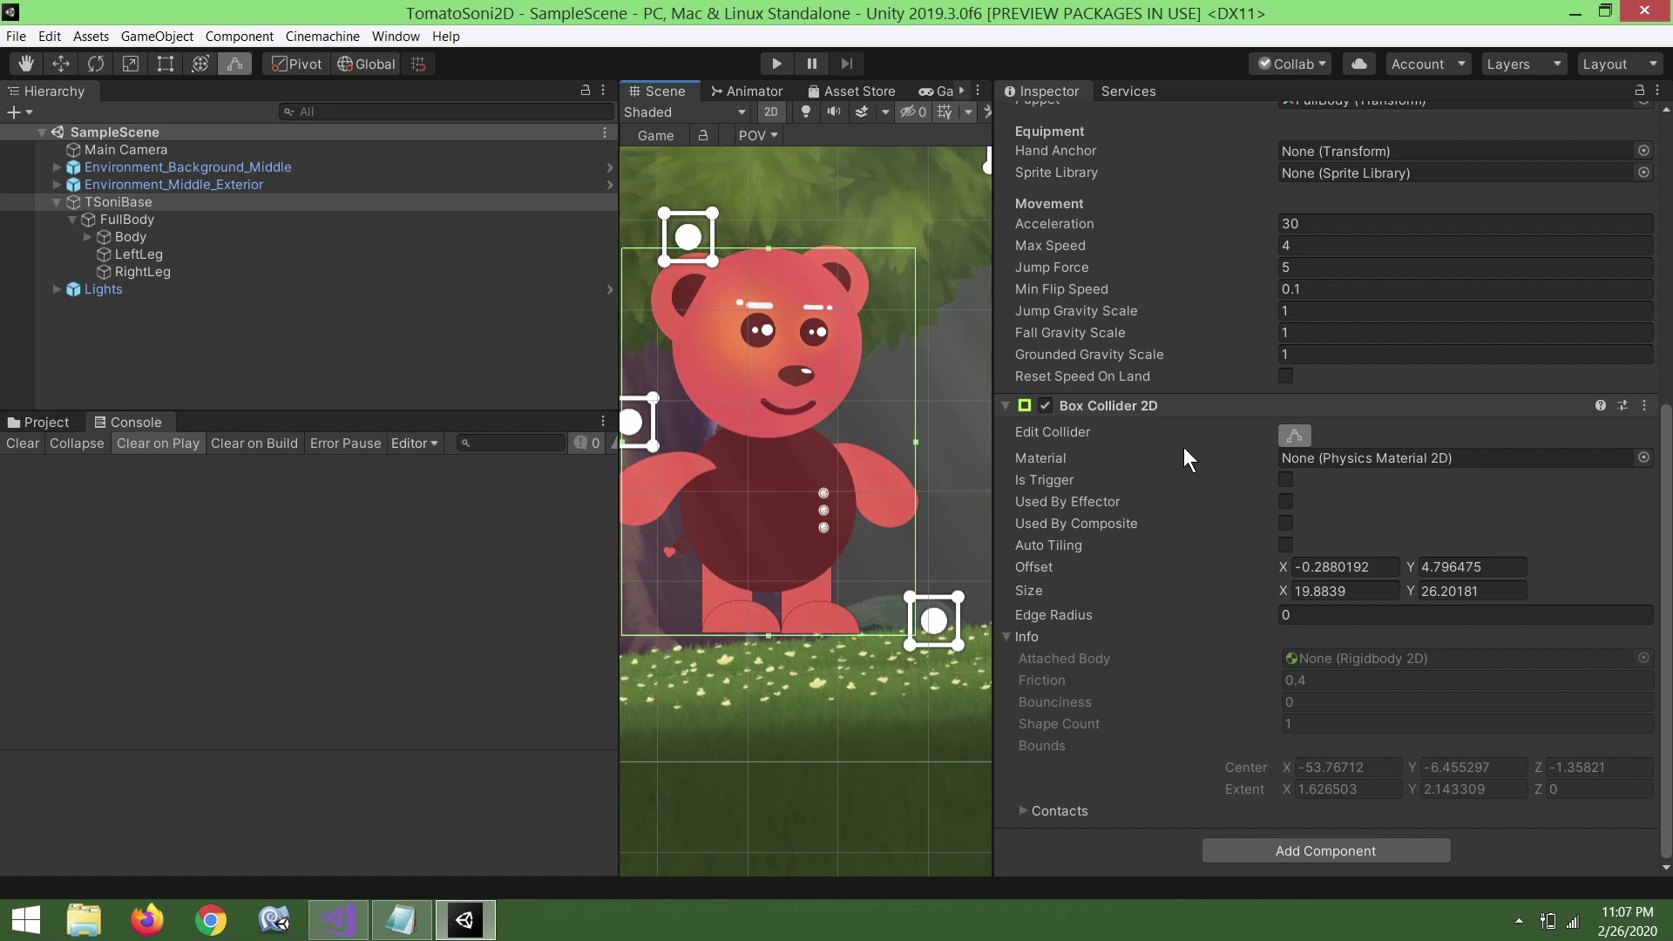
scroll(1183, 447, "up", 5)
scroll(1183, 447, "down", 3)
Add a Rigidbody 2D (searched as 'rig') to TSoniBase and save the scene.
scroll(1184, 447, "down", 2)
left_click(1267, 840)
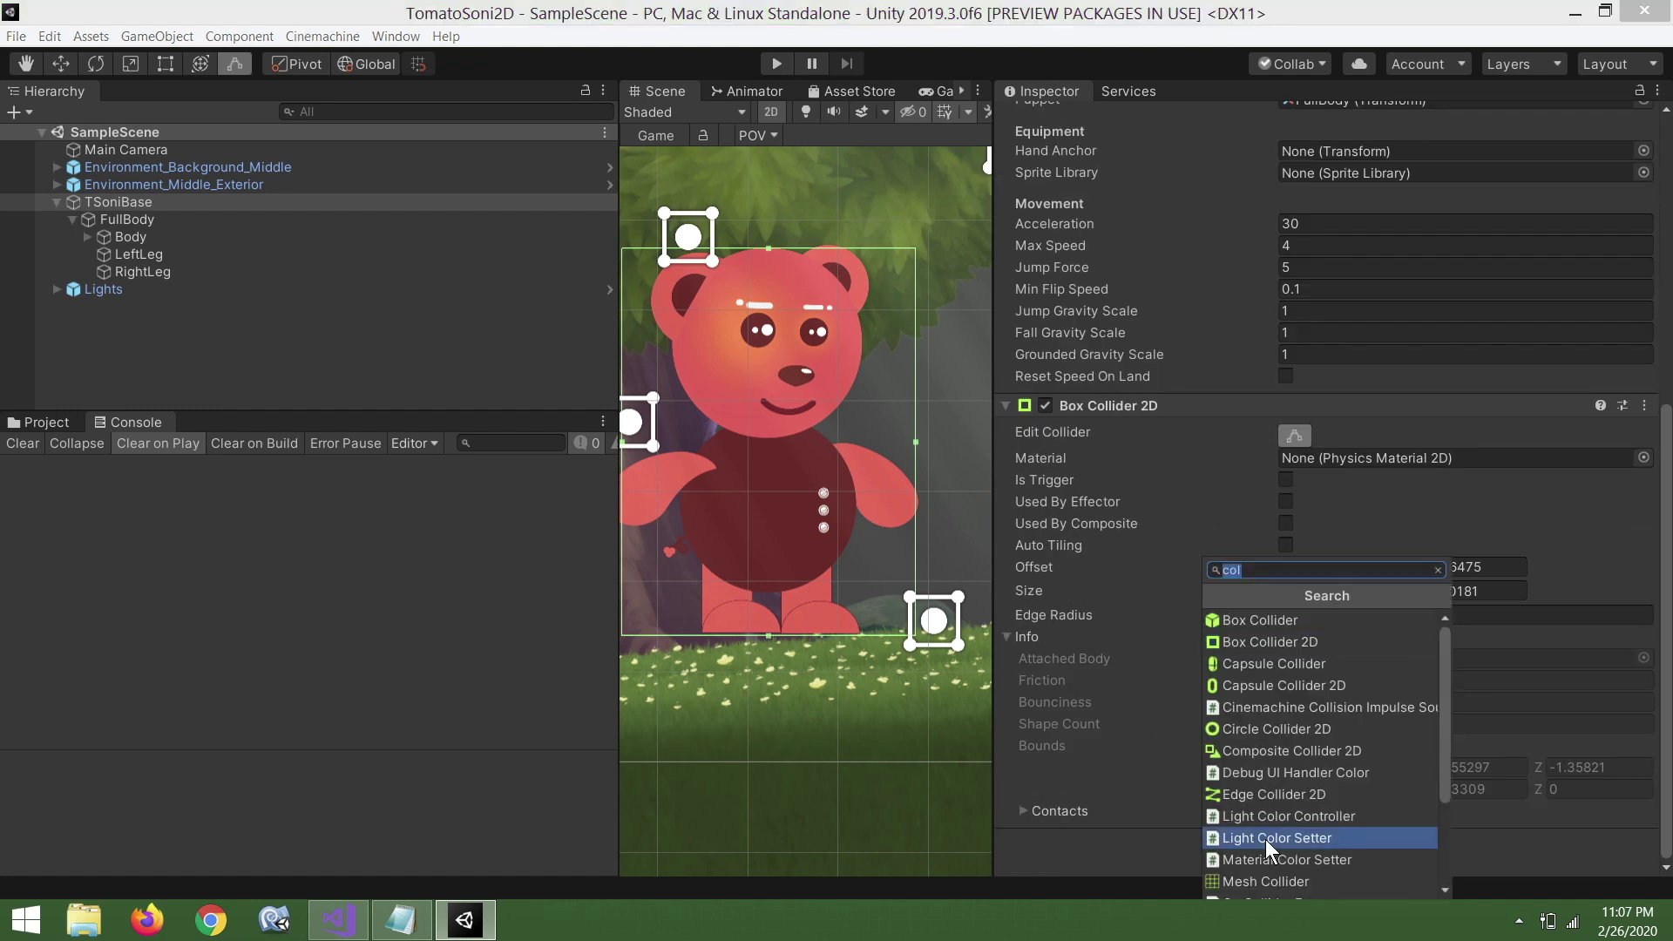
type("rig")
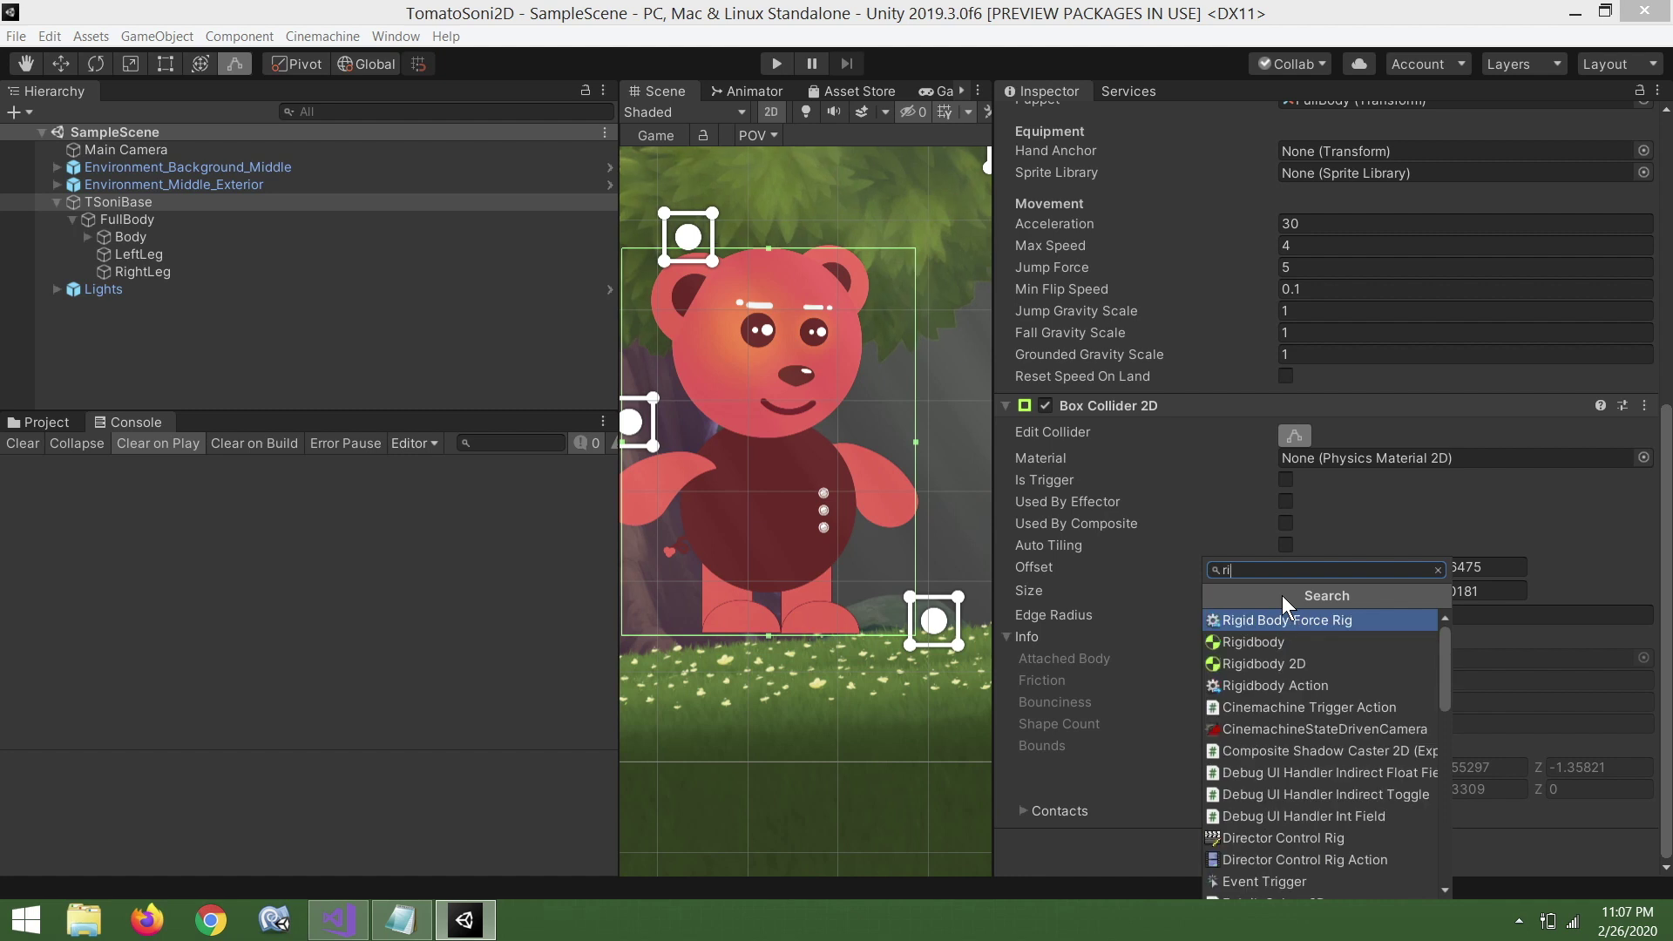
left_click(1278, 665)
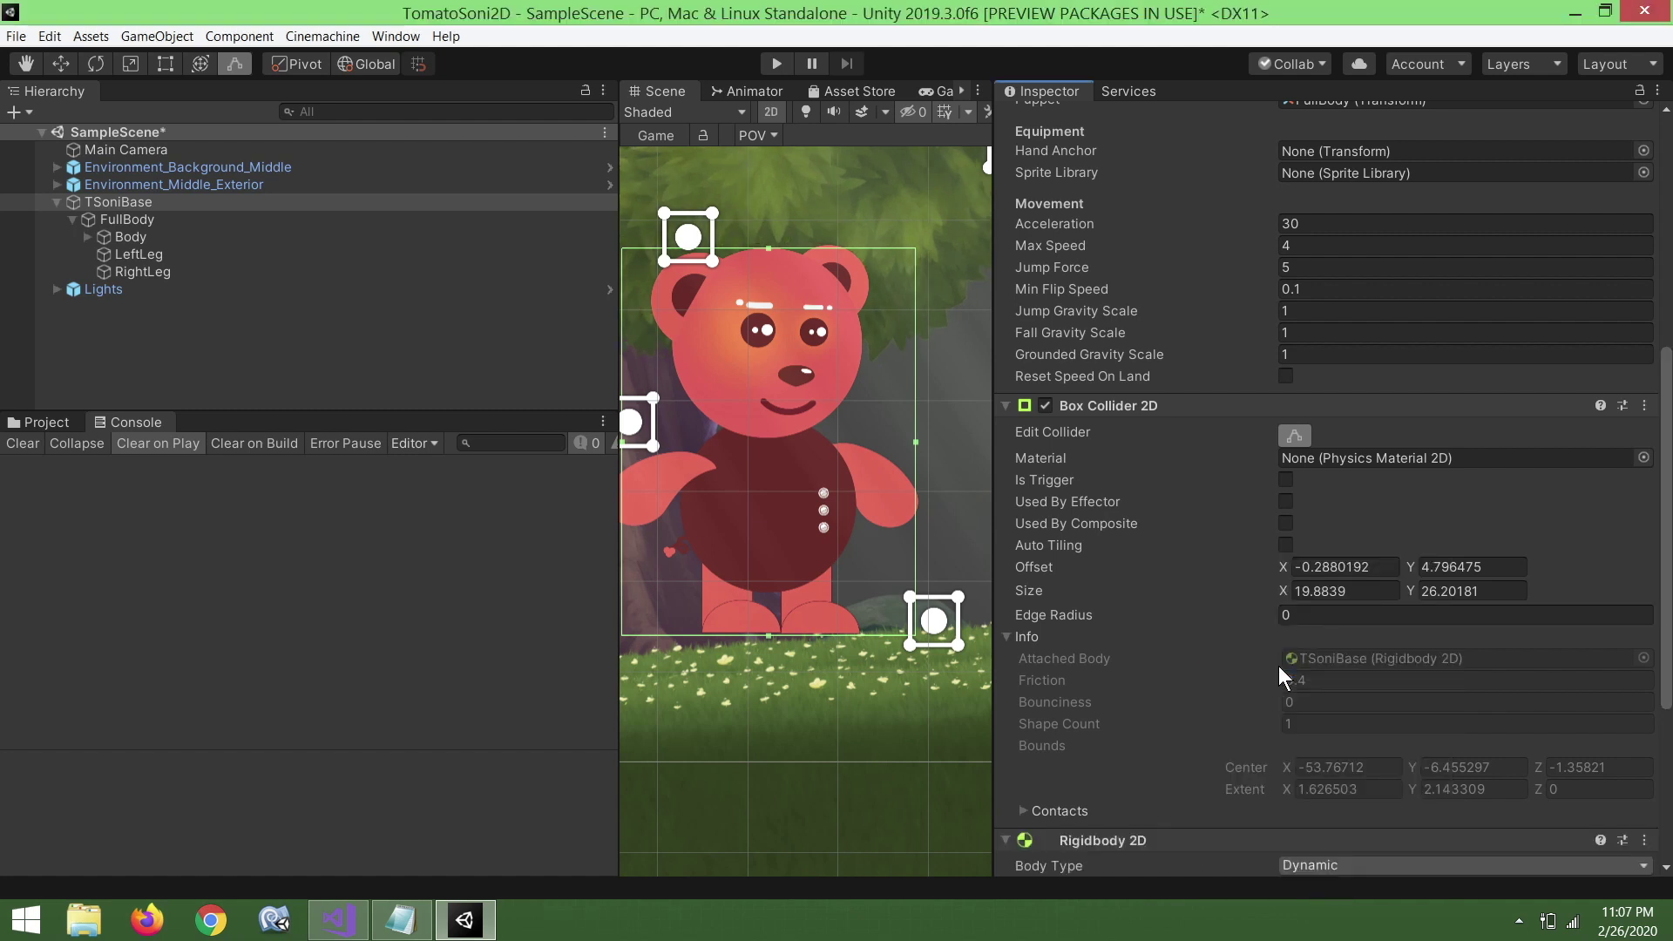
key("ctrl+s")
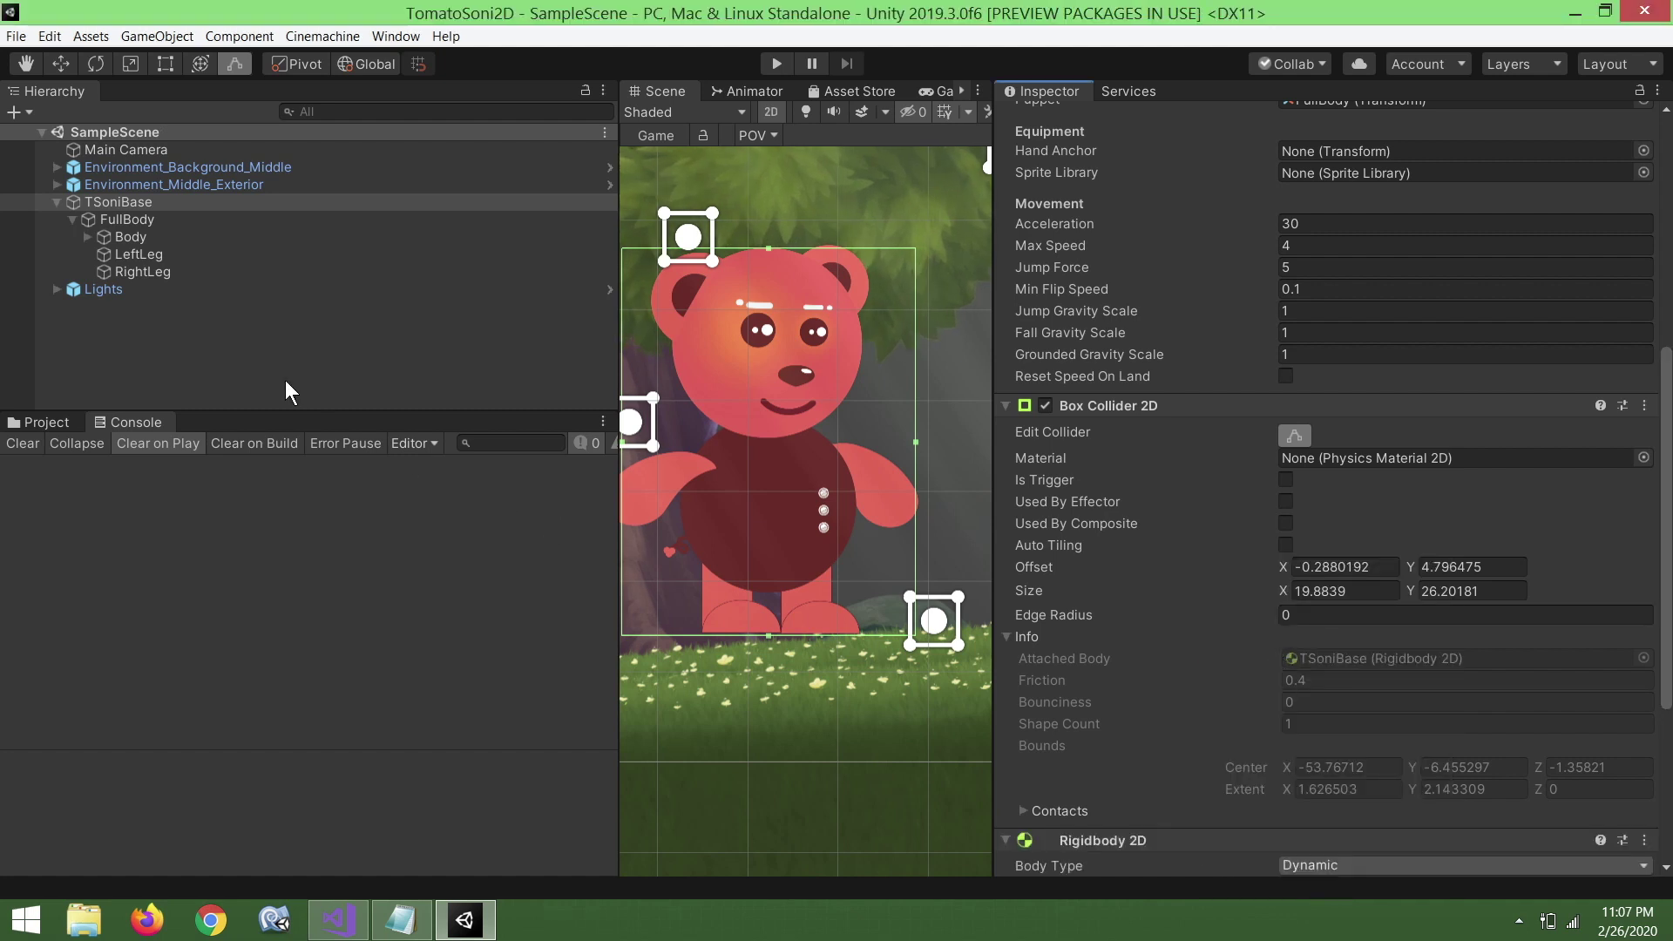
Reselect TSoniBase in the hierarchy and widen the Scene view.
left_click(186, 220)
left_click(186, 201)
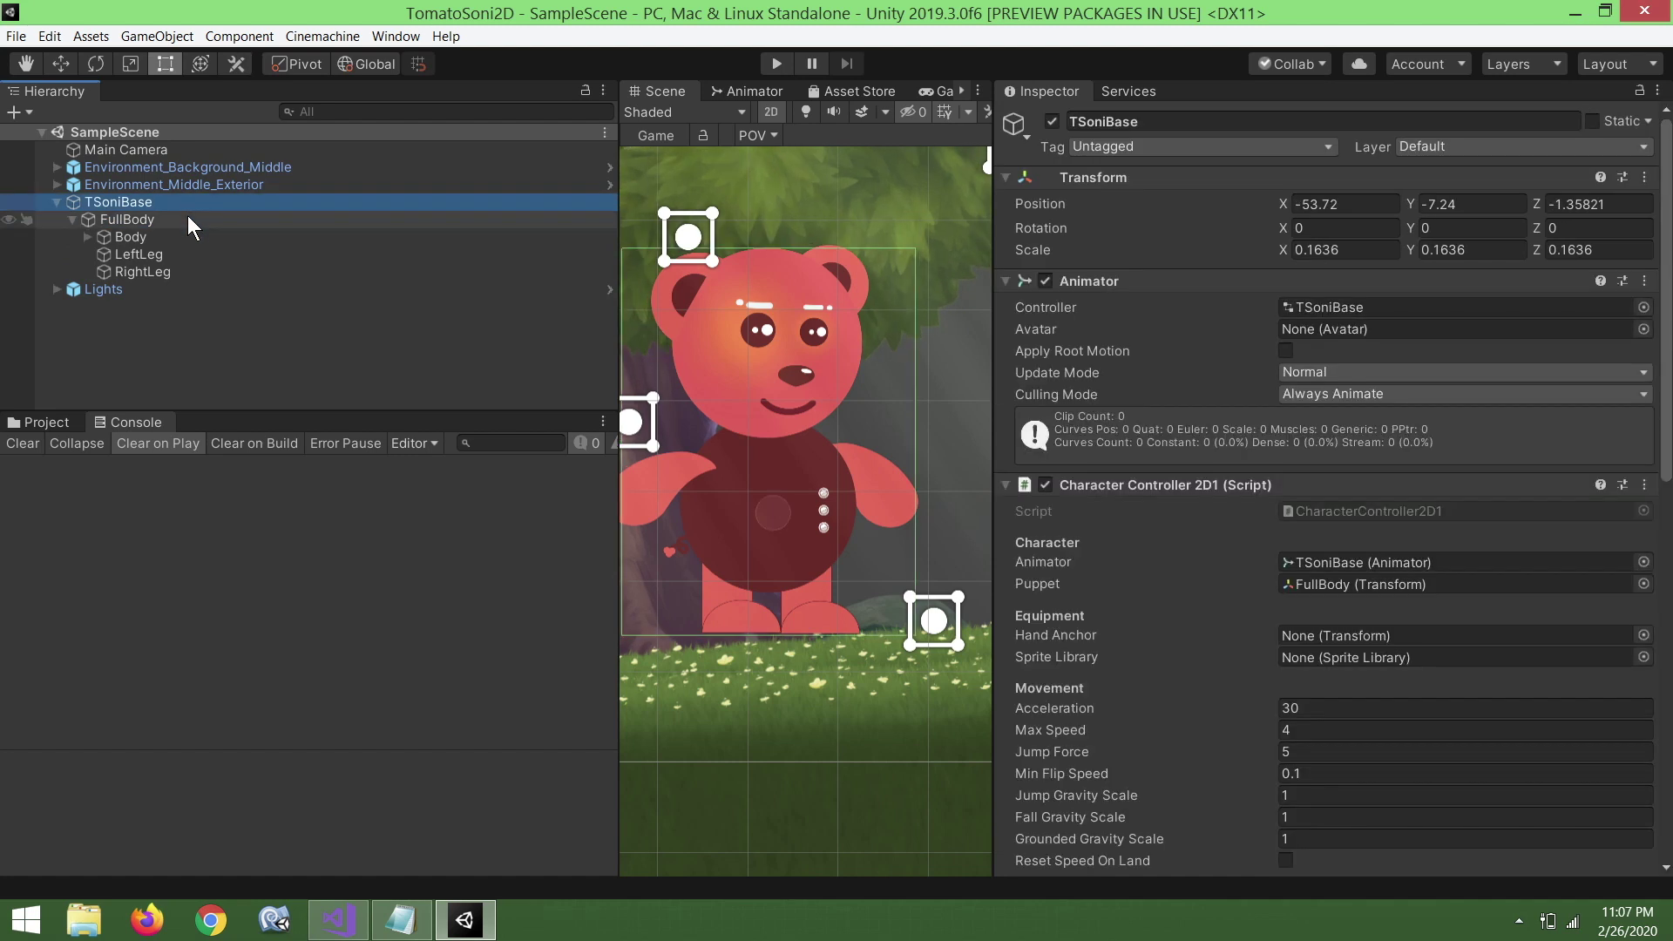
scroll(887, 239, "down", 2)
scroll(887, 239, "down", 3)
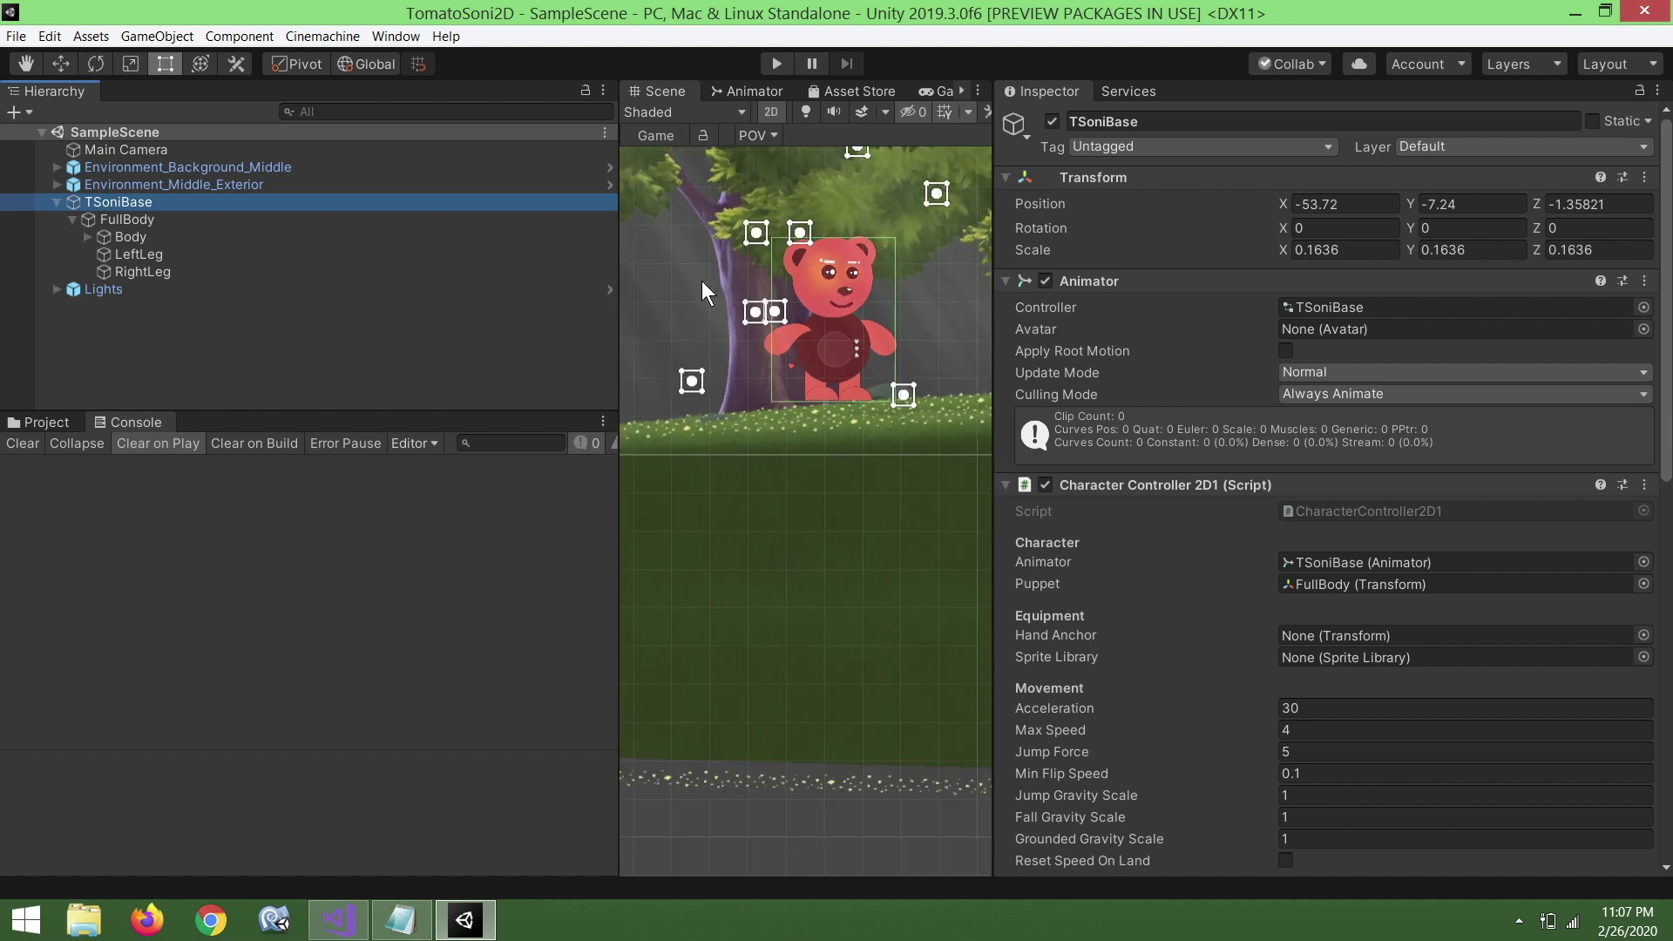
left_click_drag(619, 383, 290, 366)
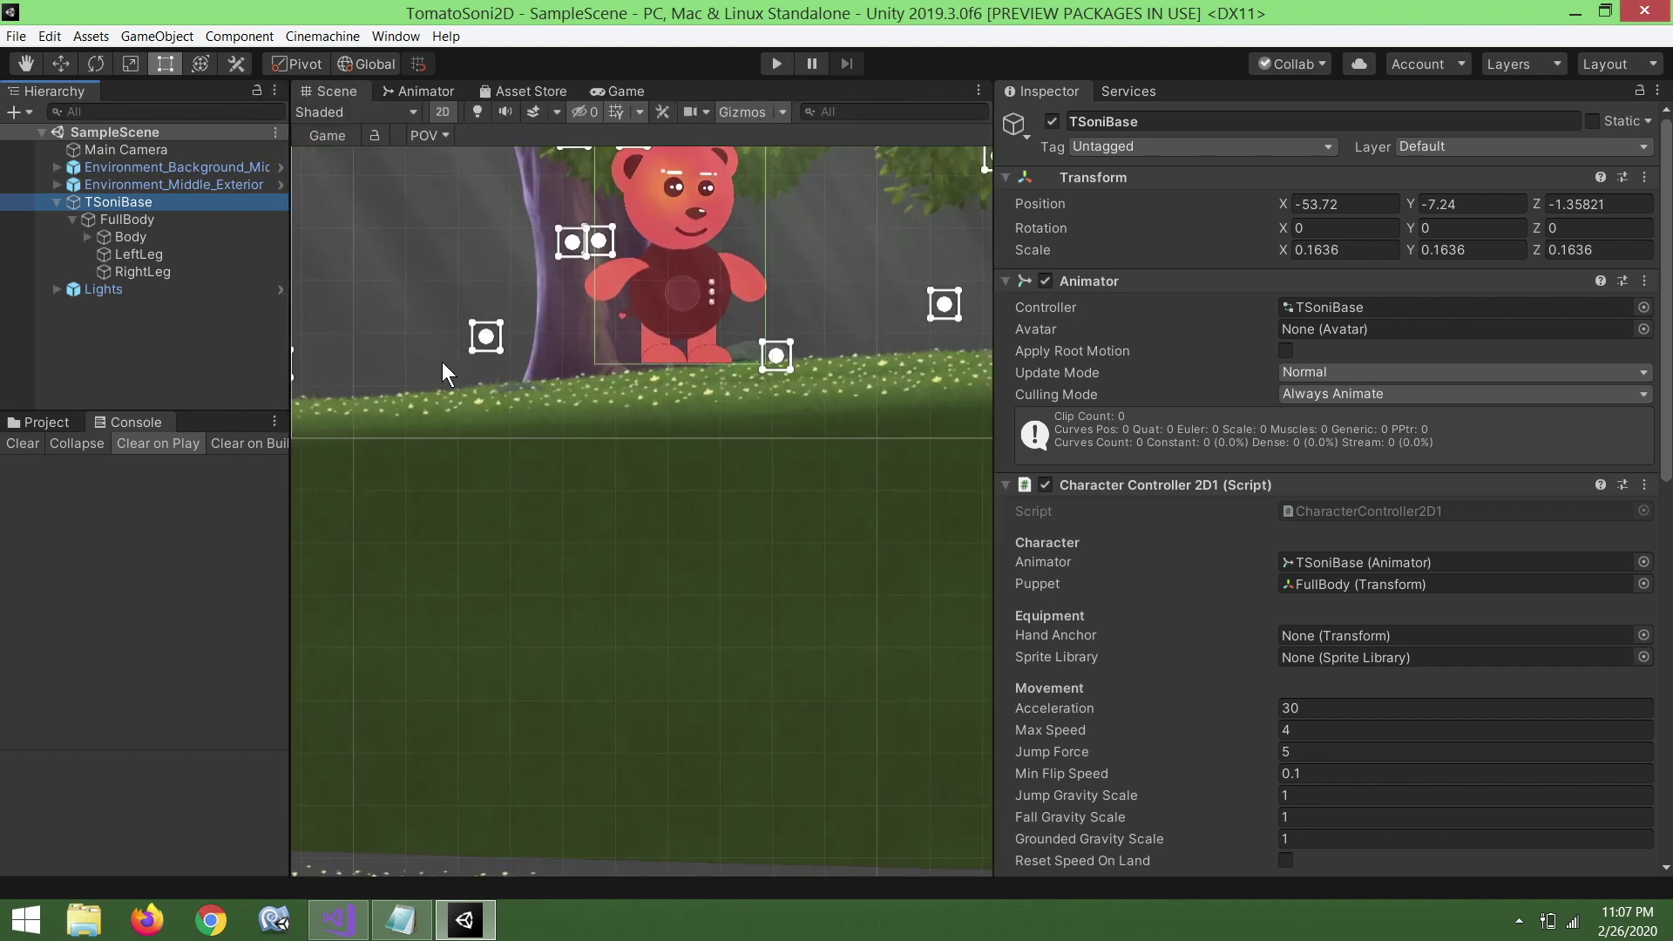
Frame the bear, run the game, and walk it right, then left with a jump.
key("f")
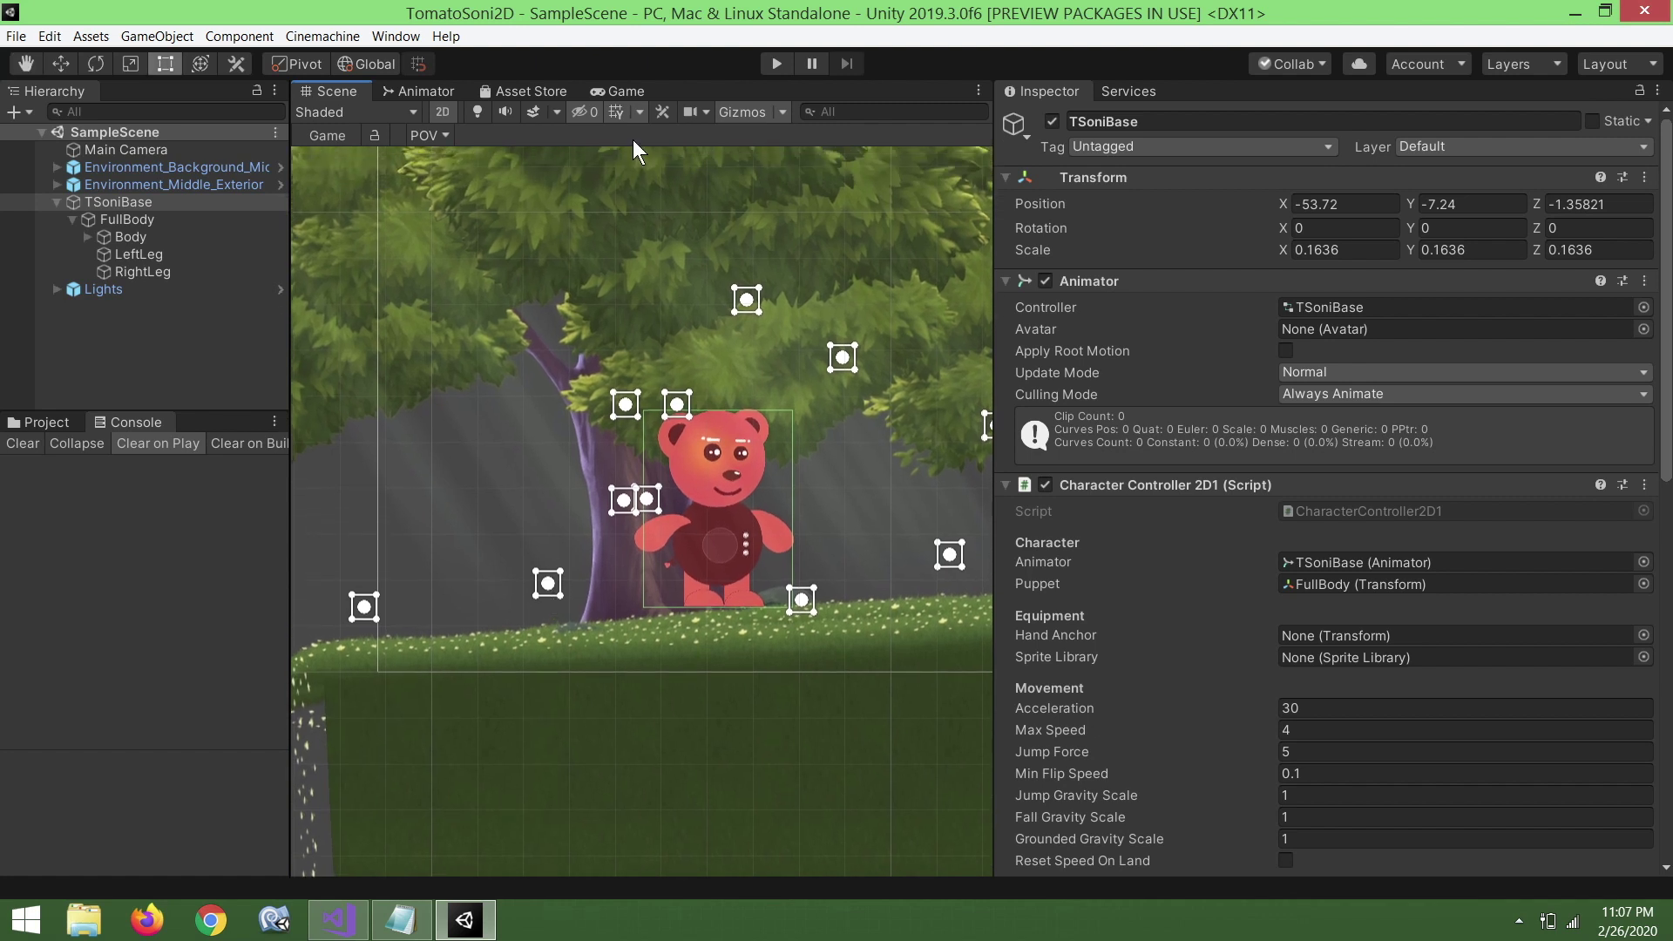
left_click(773, 67)
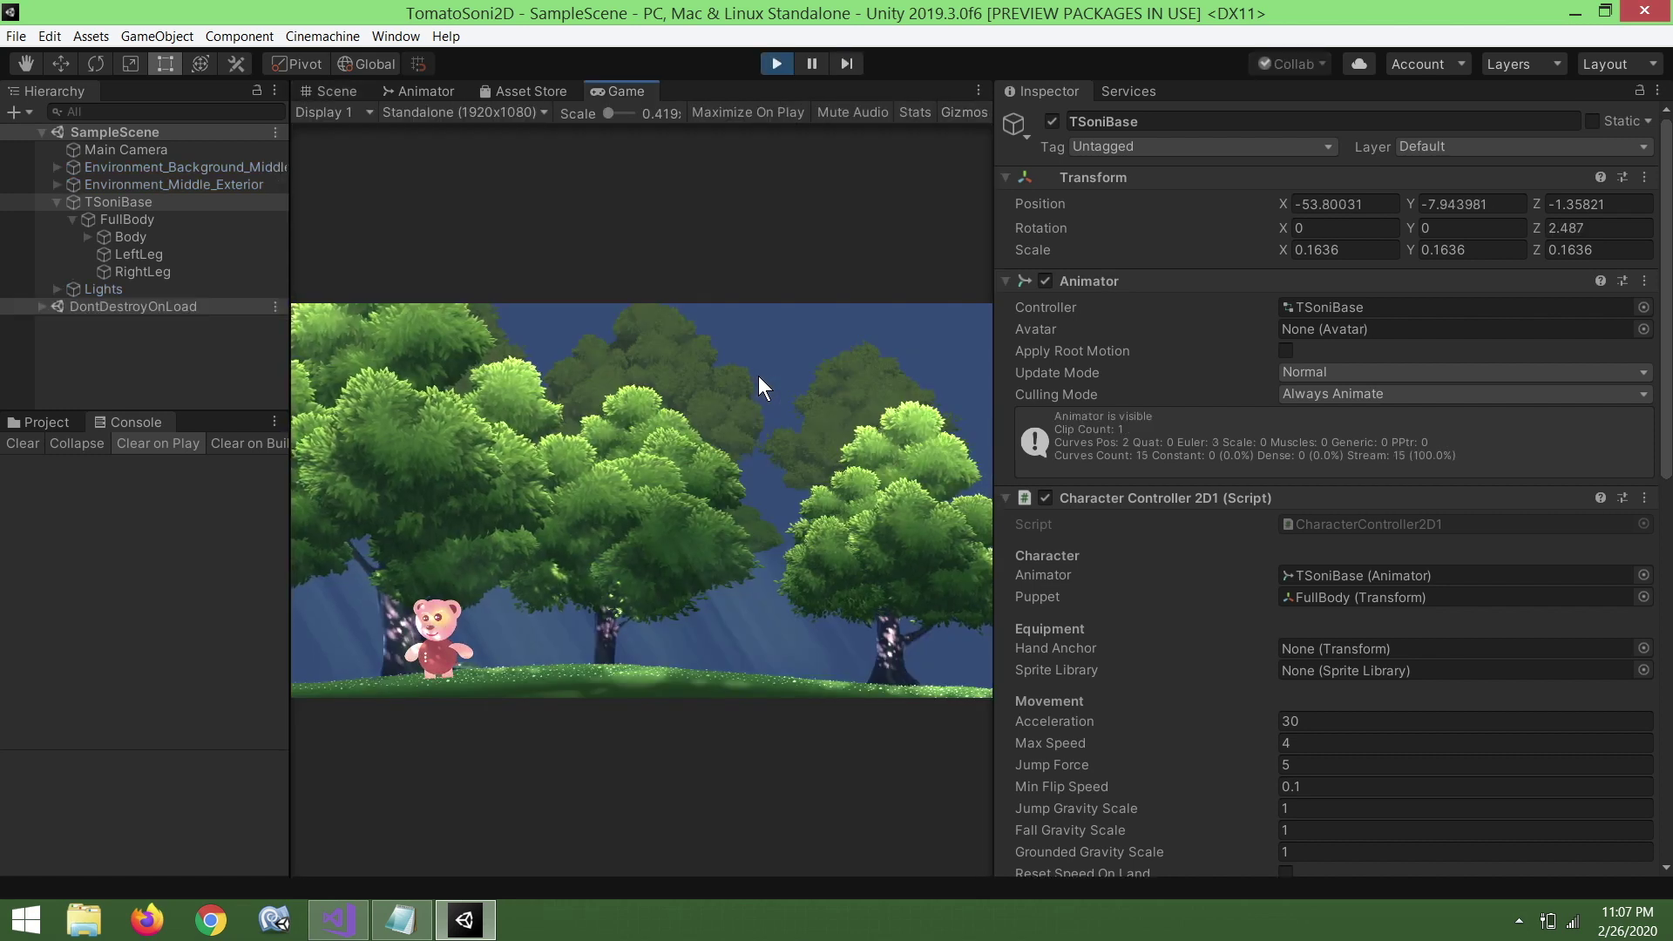
key("Right")
key("Right")
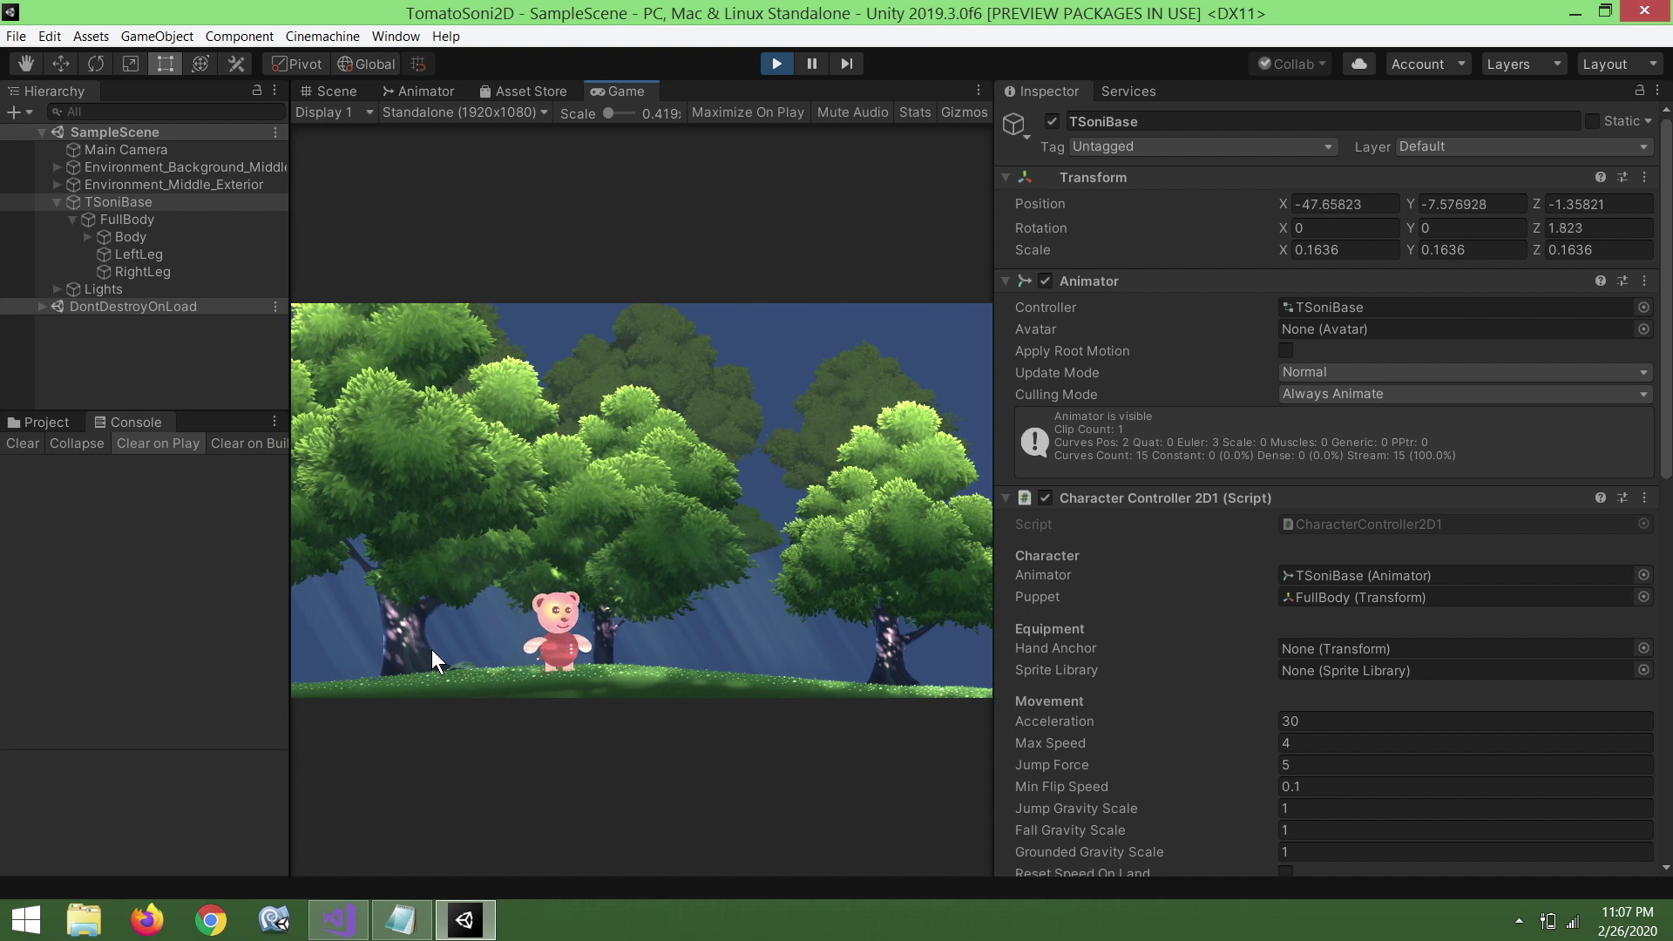
key("Right")
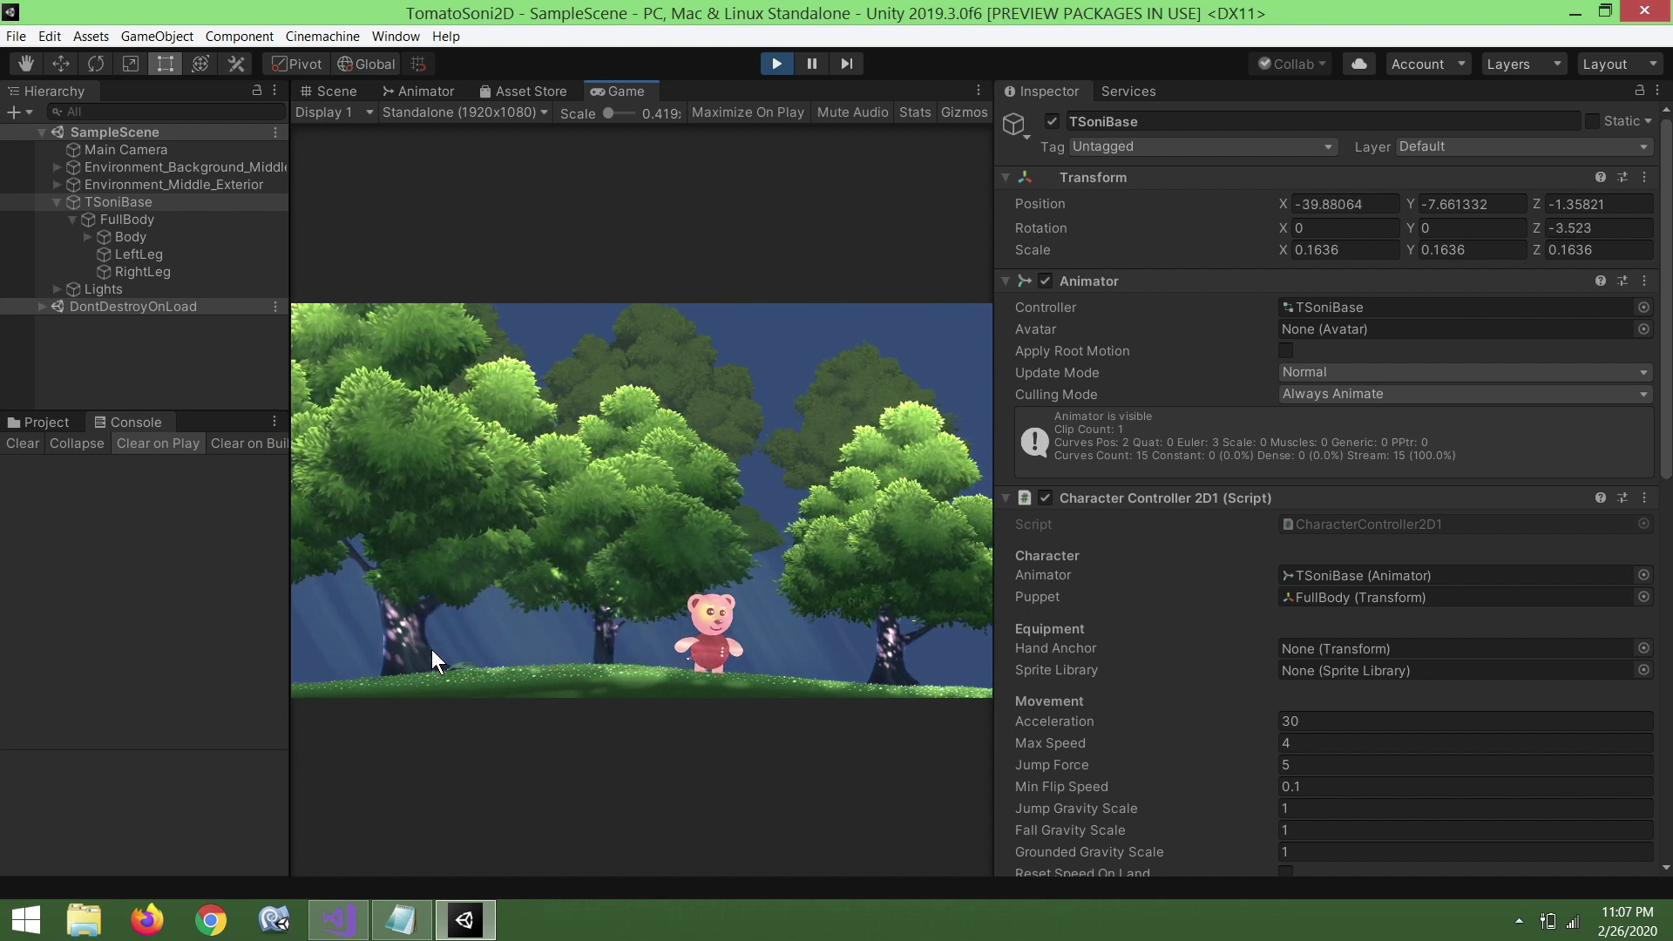
key("Left")
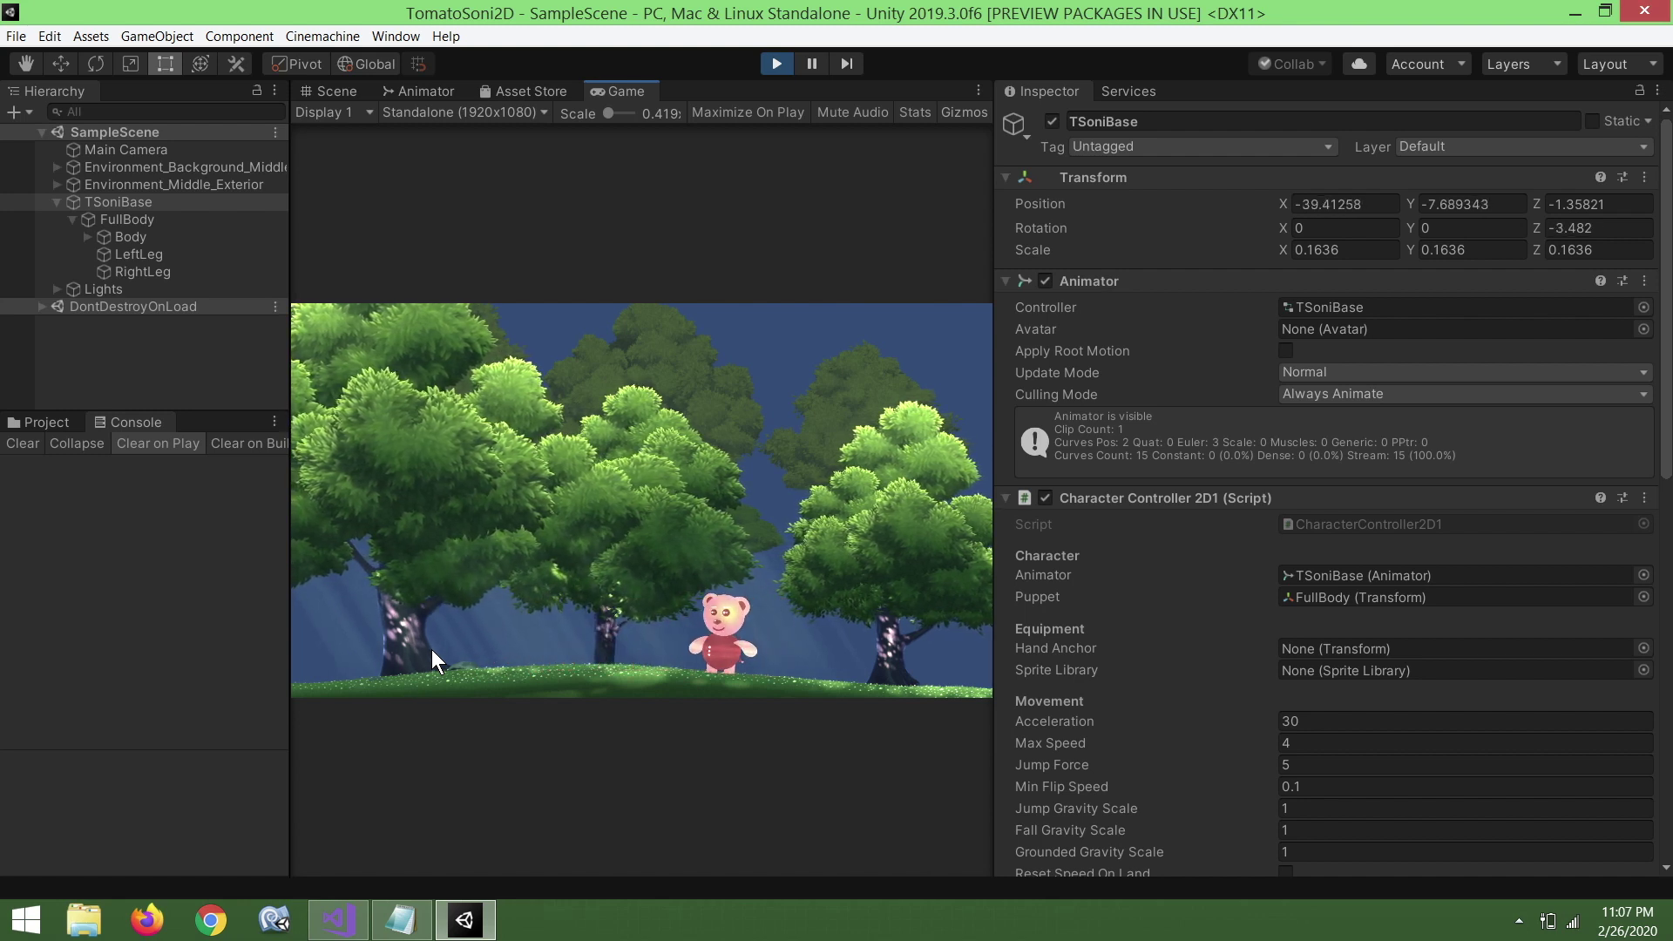
key("space")
key("Left")
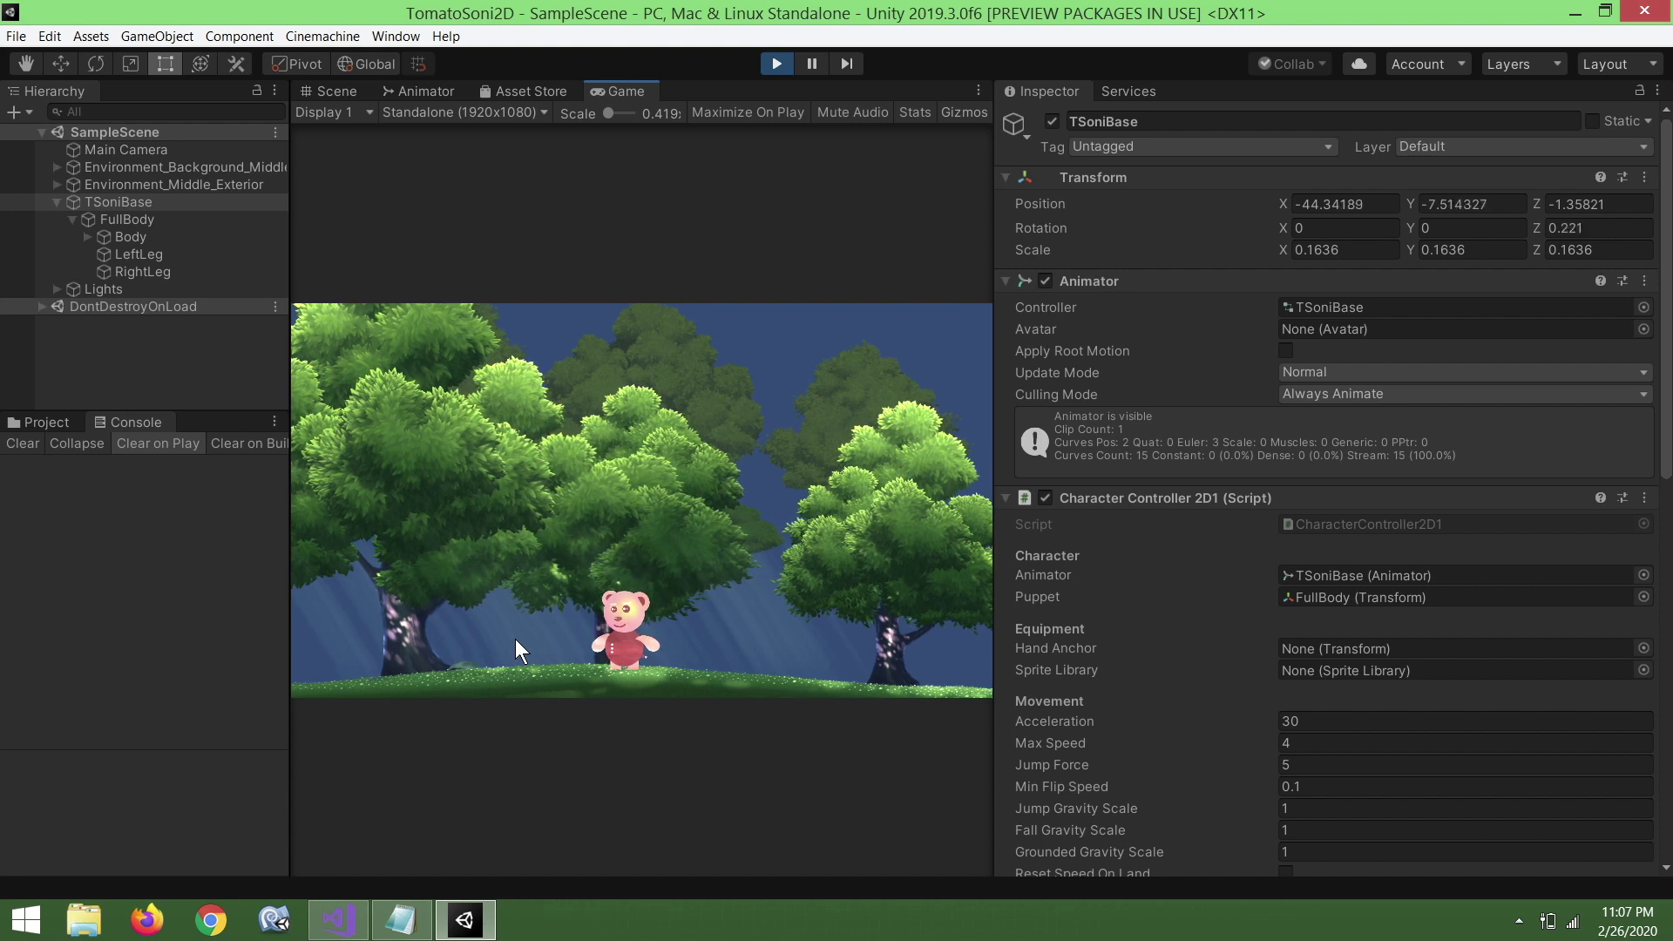
Walk the bear back and forth, left and right, through the forest.
key("Left")
key("Left")
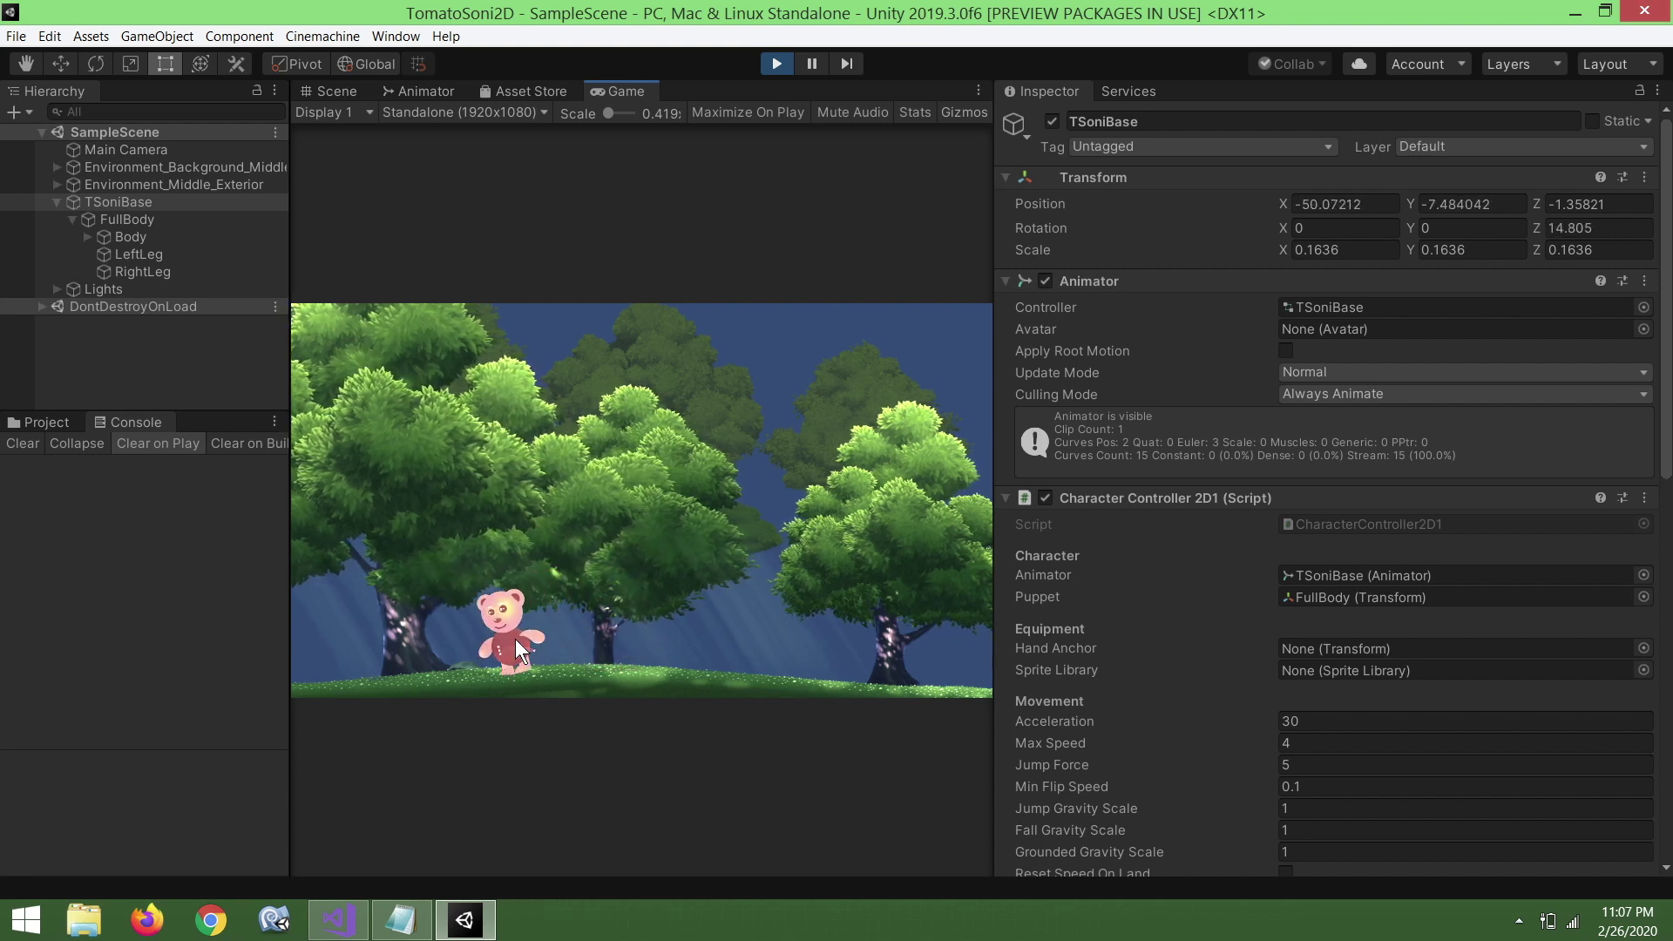
key("Right")
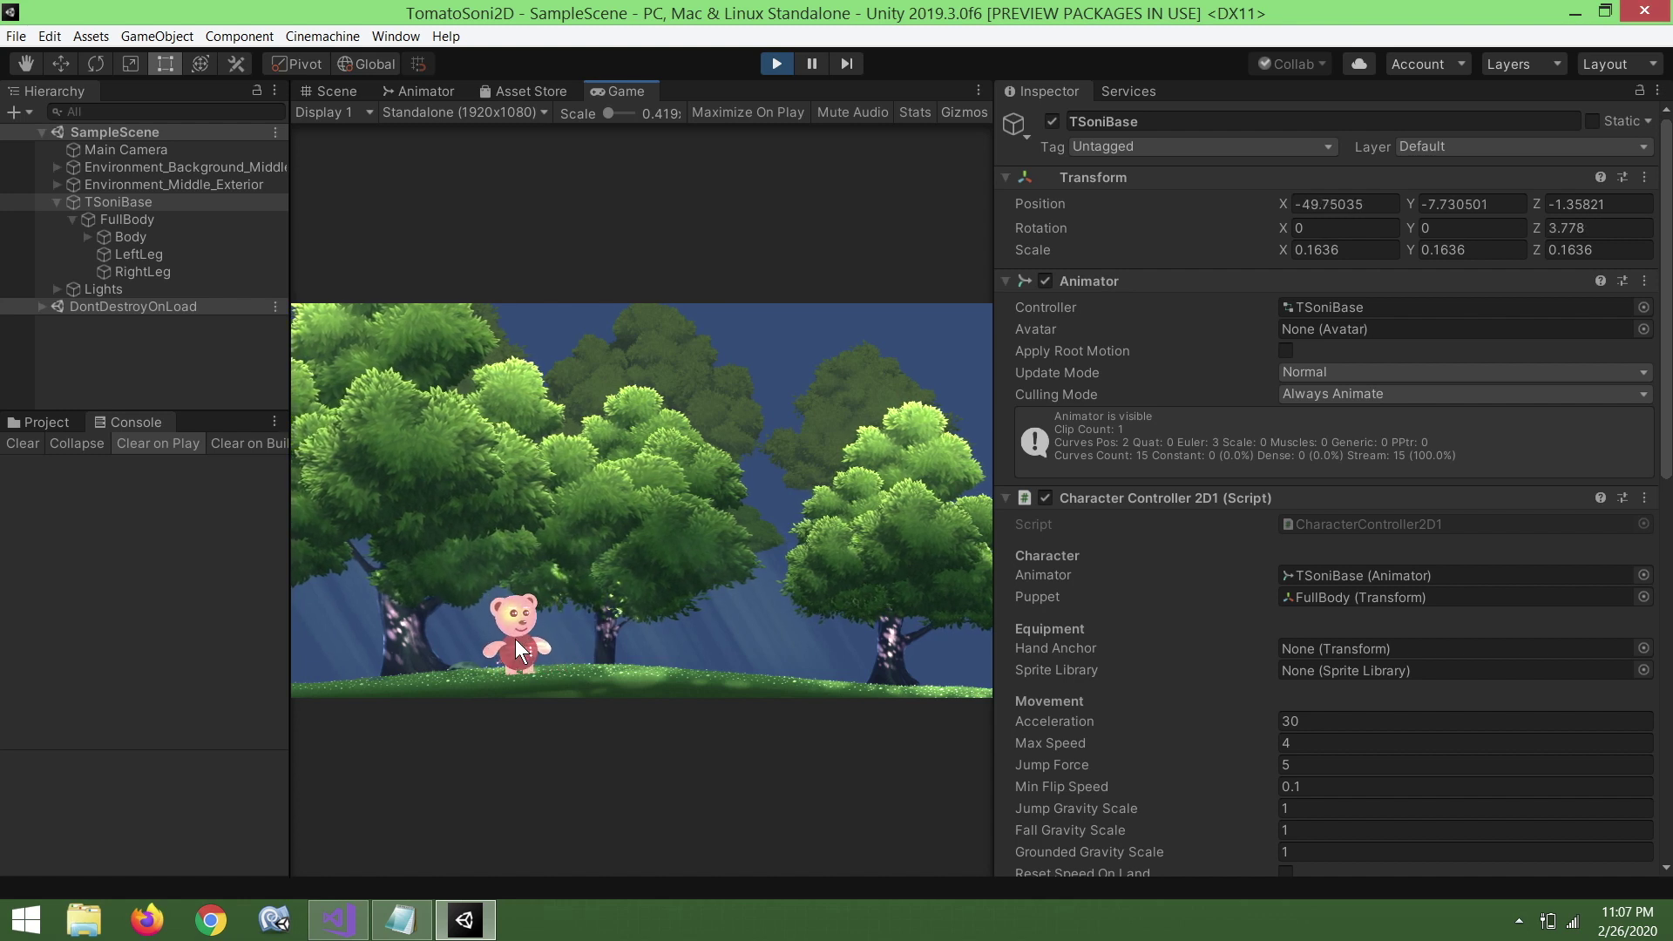
key("Right")
key("Left")
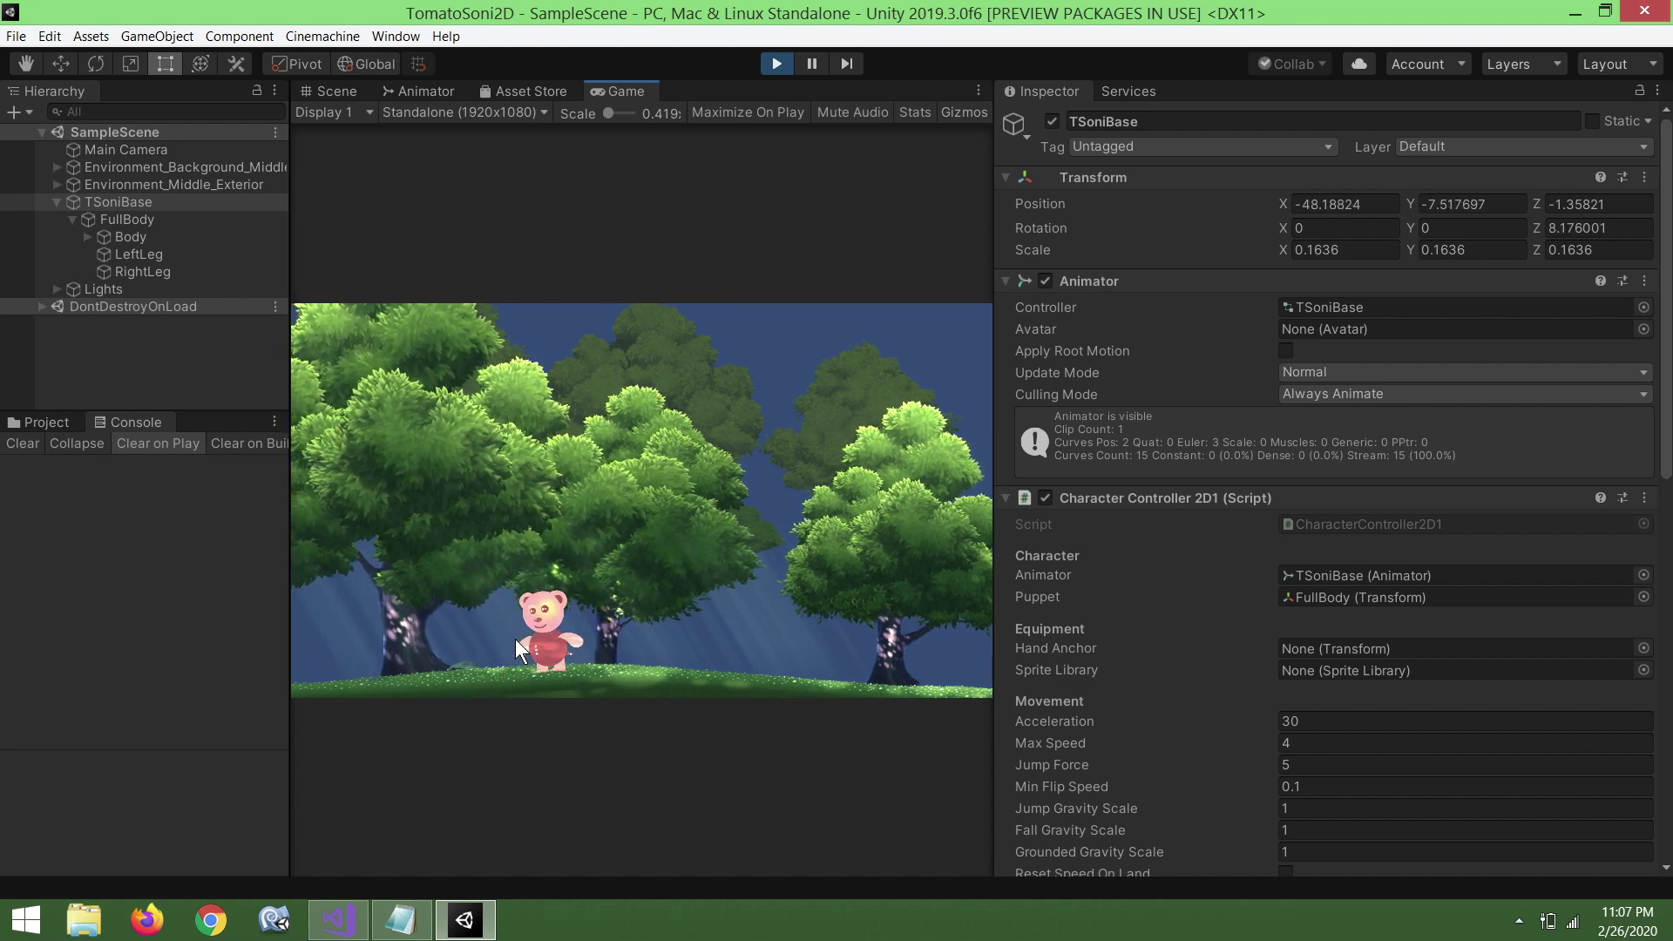
key("Right")
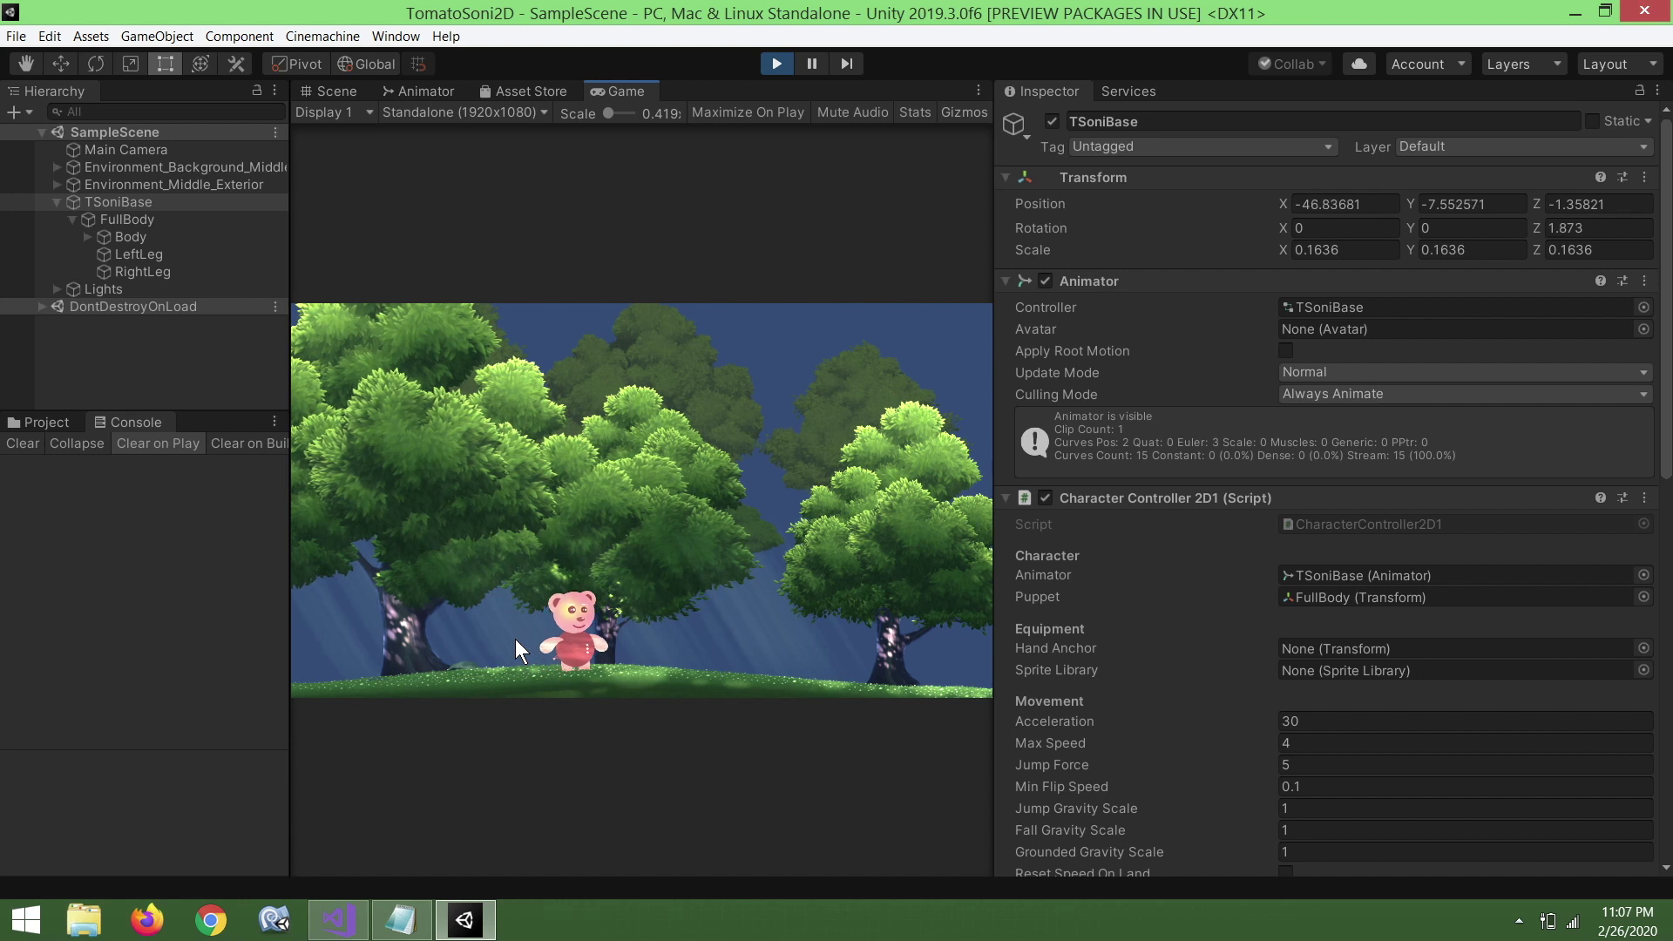
key("Right")
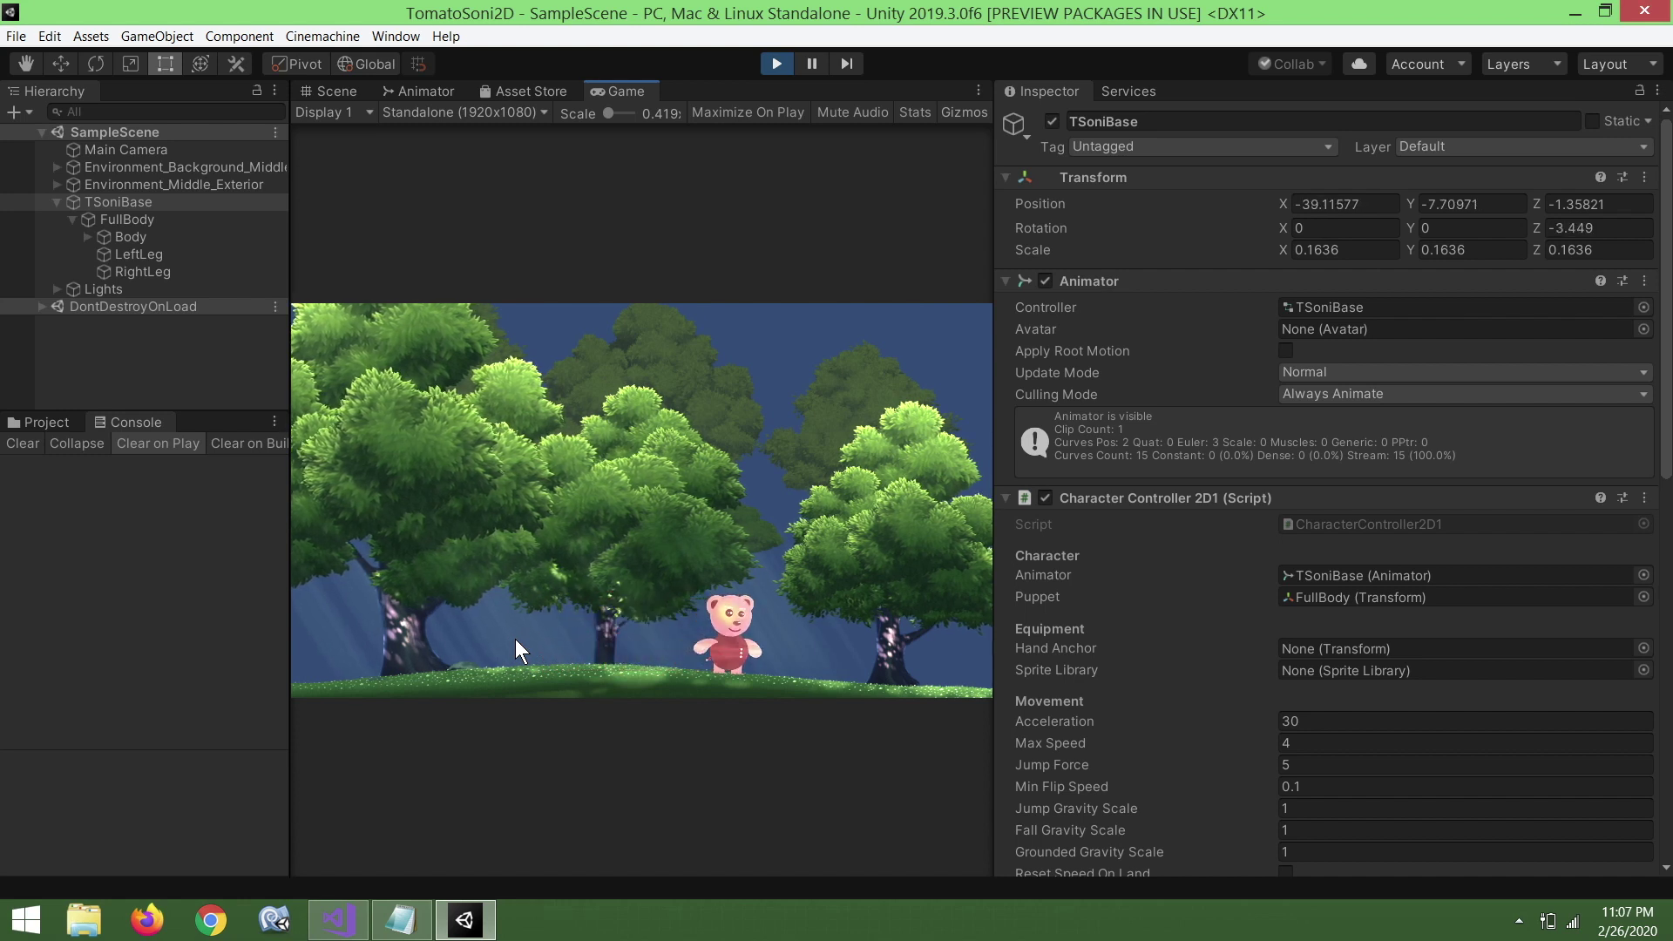